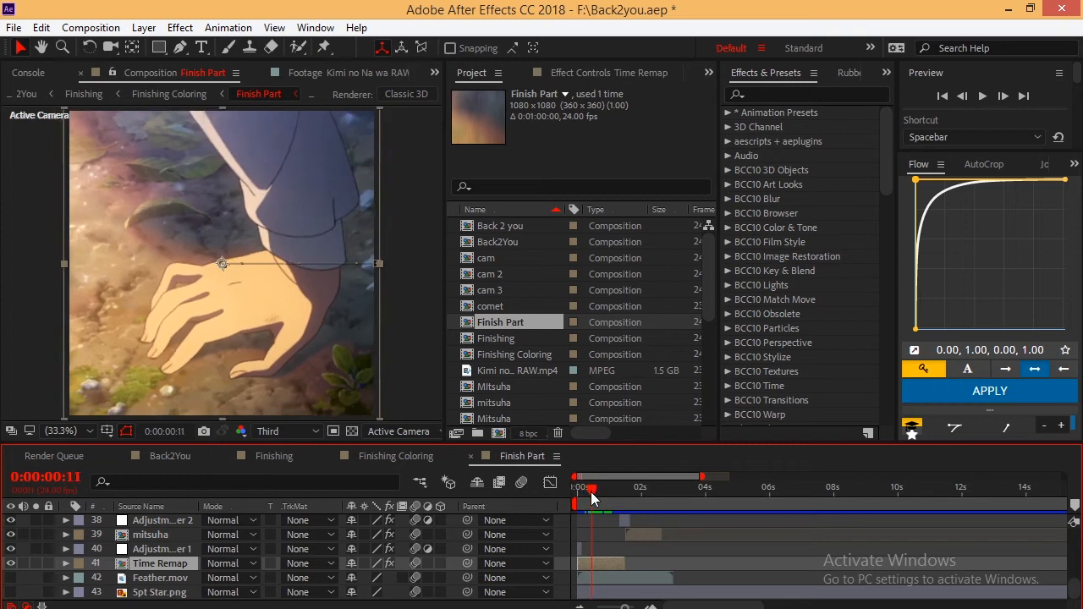
Review the opening shot of the Finish Part composition and display the whole composition length in the timeline
scroll(605, 486, up, 4)
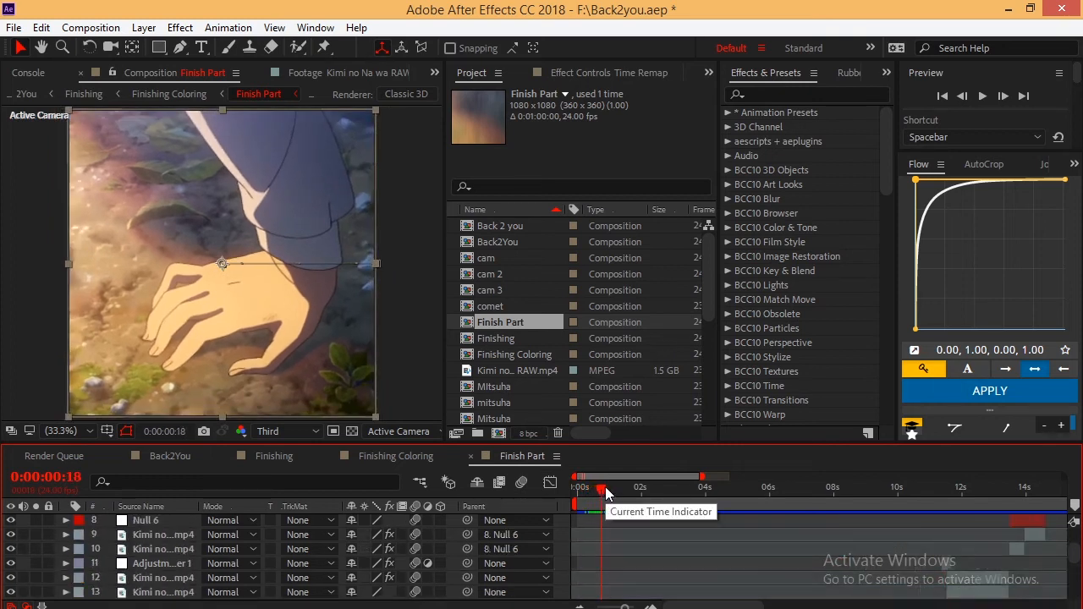
drag(603, 484, 579, 501)
key(minus)
key(minus)
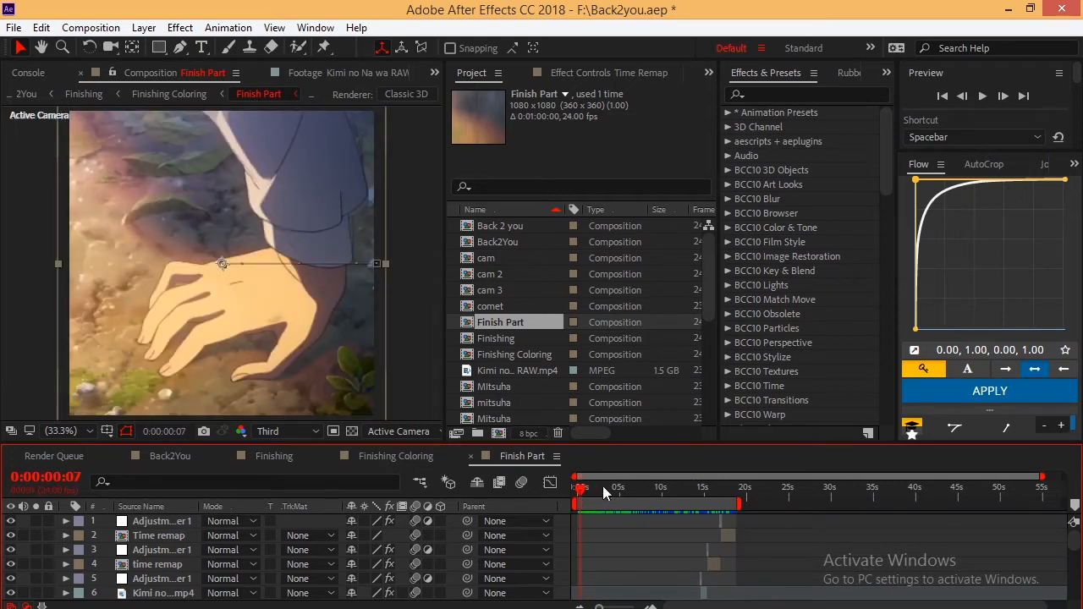
key(o)
click(580, 499)
Examine scenes in the Kimi no Na wa RAW.mp4 source footage, checking against the Finish Part and Finishing compositions
click(326, 72)
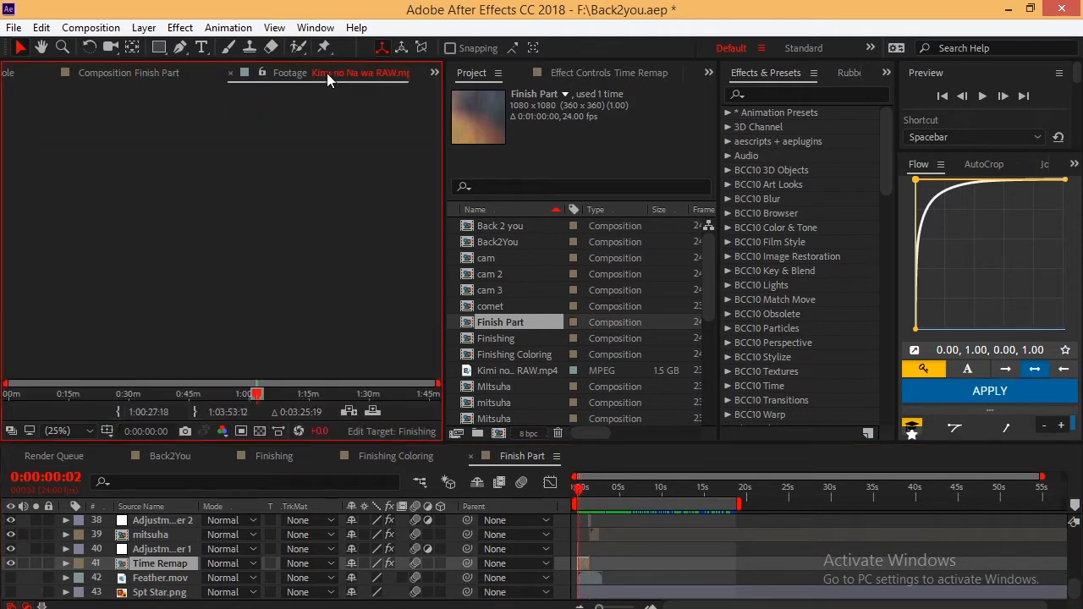
click(303, 394)
mouse_move(302, 398)
mouse_down()
mouse_move(317, 399)
mouse_move(306, 398)
mouse_up()
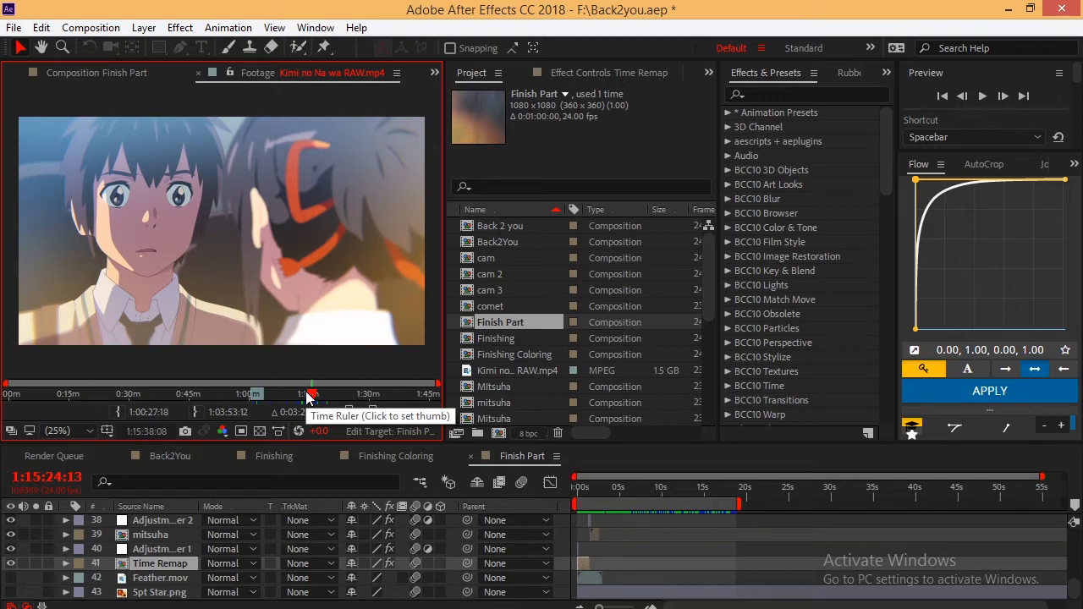
click(665, 496)
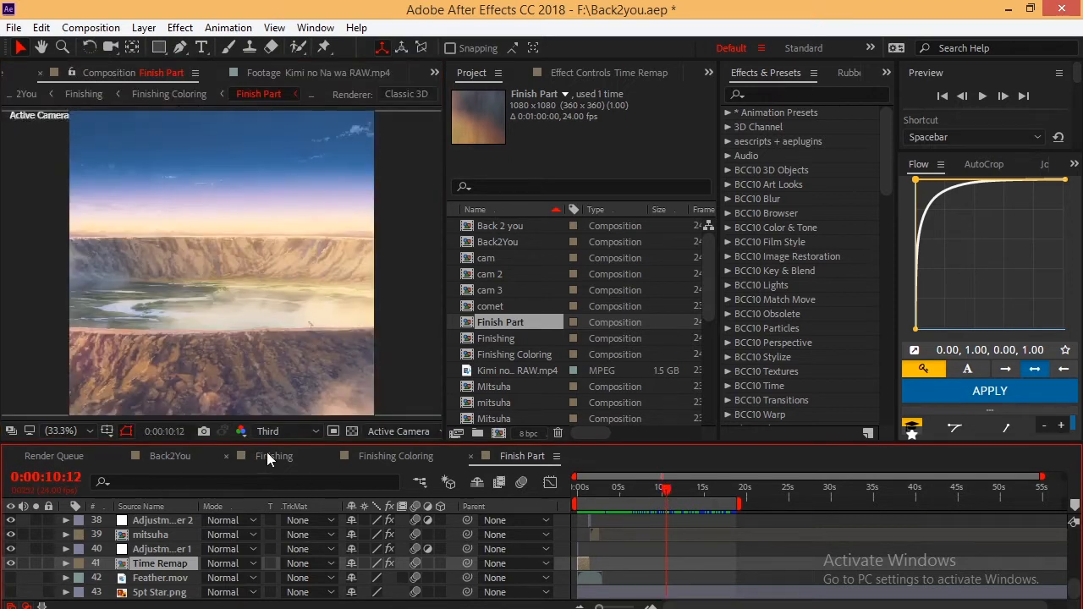
click(269, 456)
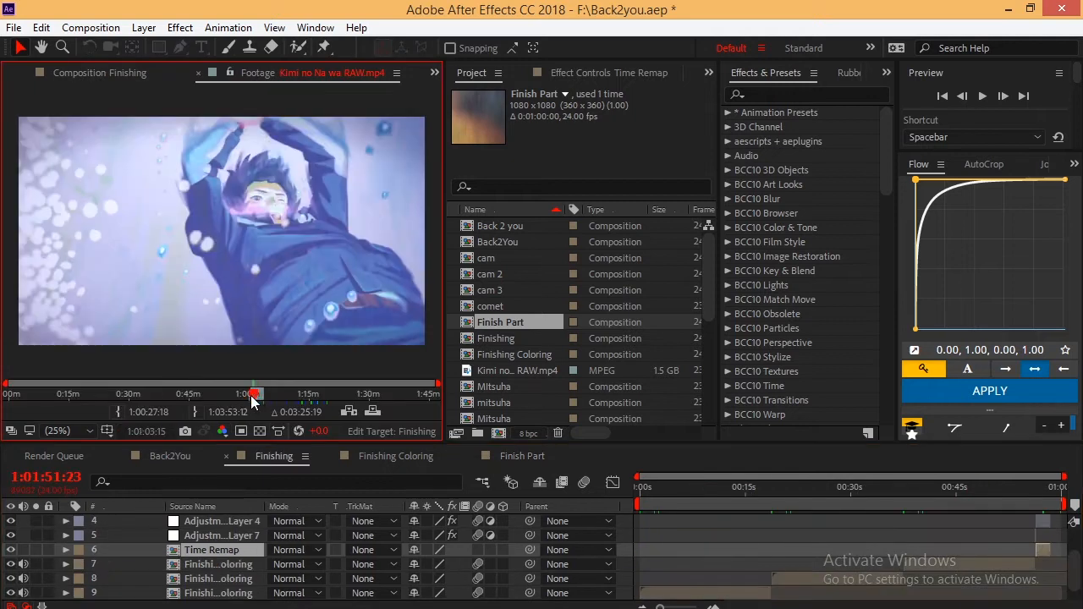
Return to the Finish Part composition, scrub through its shots and play a preview from the start
click(518, 456)
click(590, 492)
drag(590, 490, 587, 498)
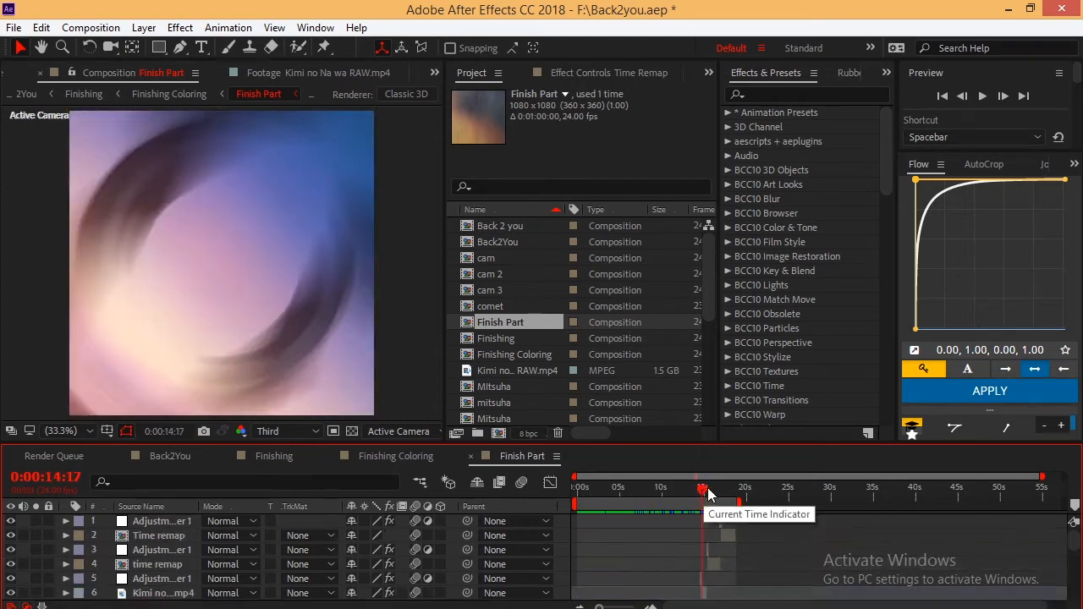
drag(705, 489, 644, 519)
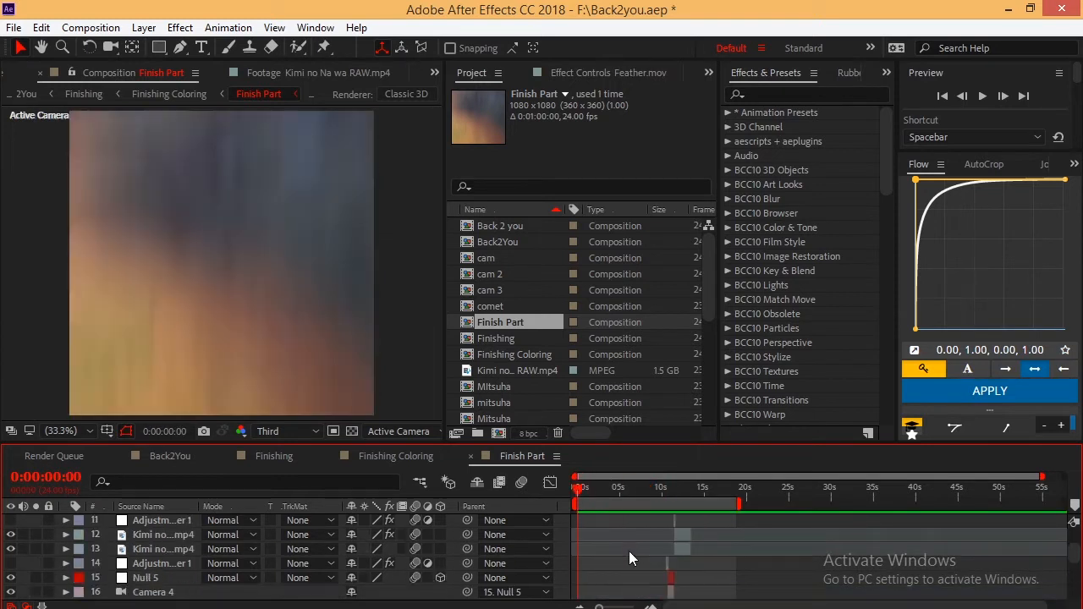
key(space)
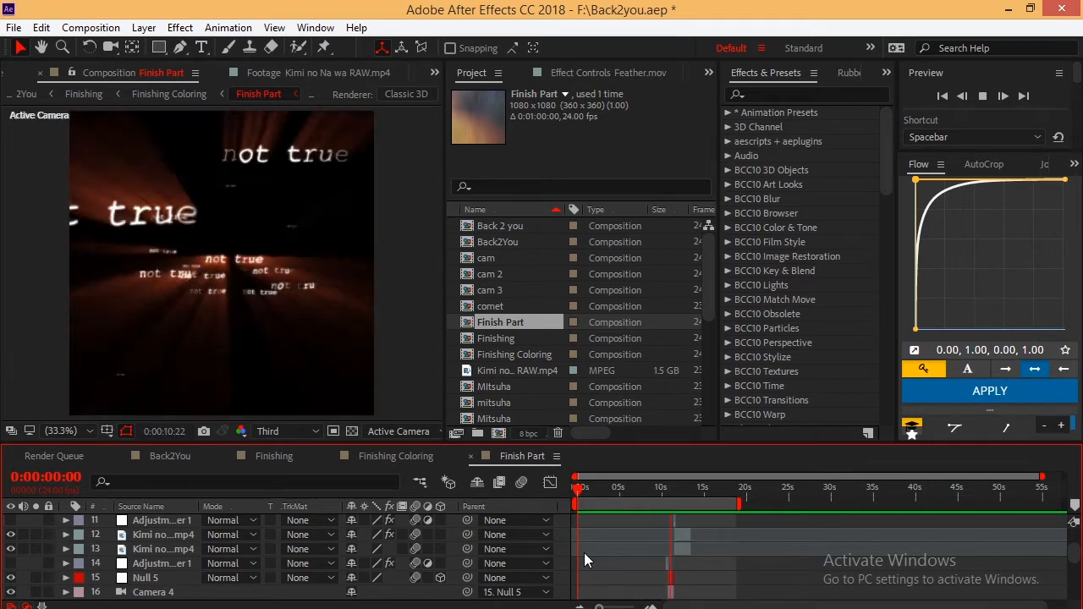
key(space)
Open the nested Time Remap composition and examine the Twixtor Pro slow motion on its Mitsuha layer
scroll(563, 526, down, 1)
scroll(636, 579, down, 2)
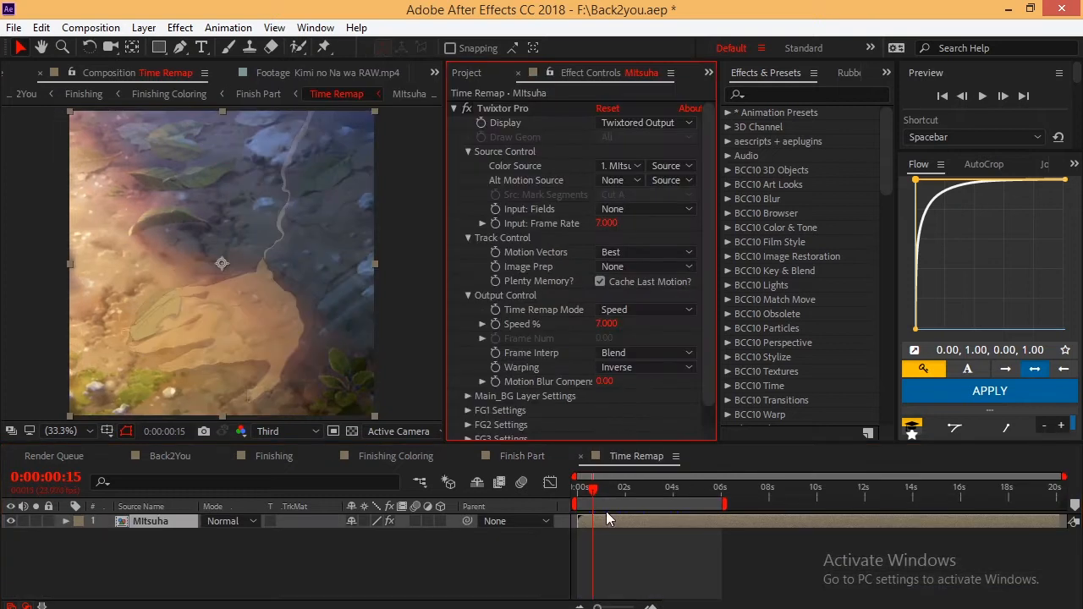
click(674, 488)
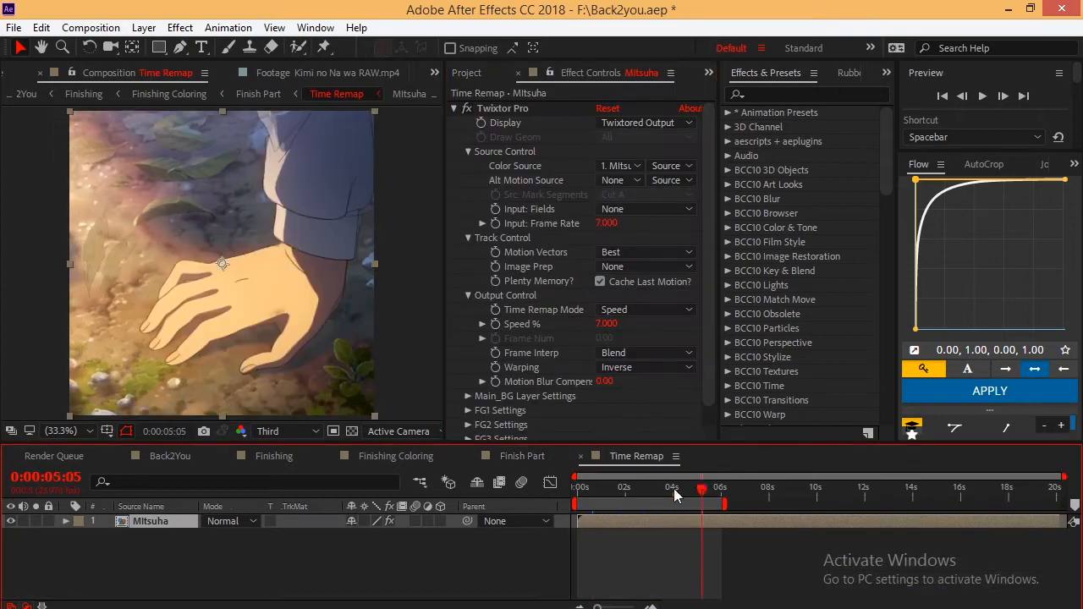
mouse_move(698, 496)
mouse_down()
mouse_move(685, 498)
mouse_move(693, 494)
mouse_up()
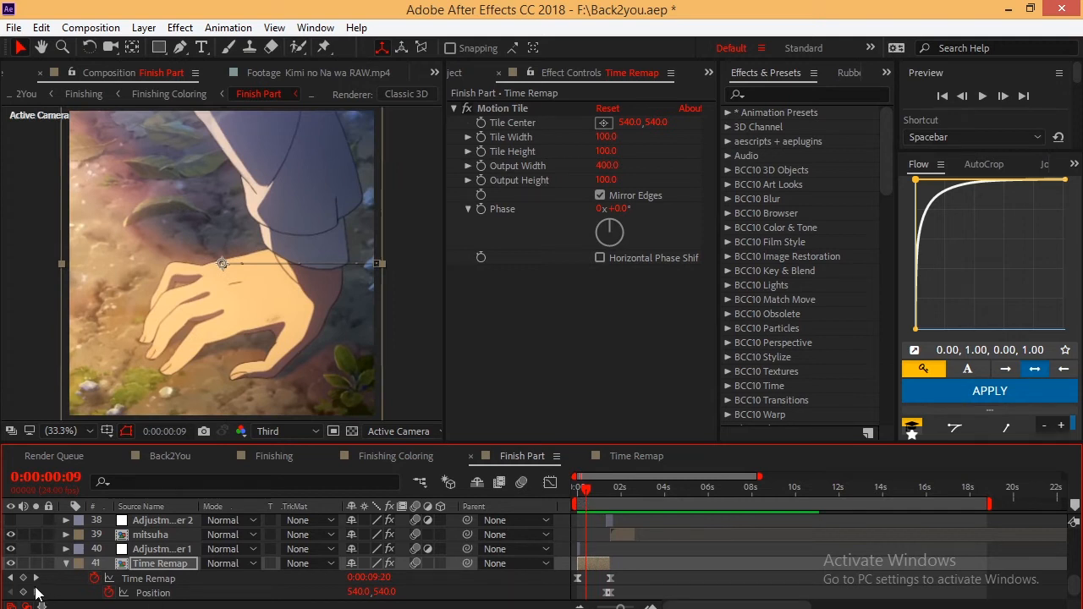
Collapse the Time Remap layer in Finish Part and examine the opening S_Shake settings on Adjustment Layer 1, including Z Shake
click(66, 563)
drag(584, 497, 575, 494)
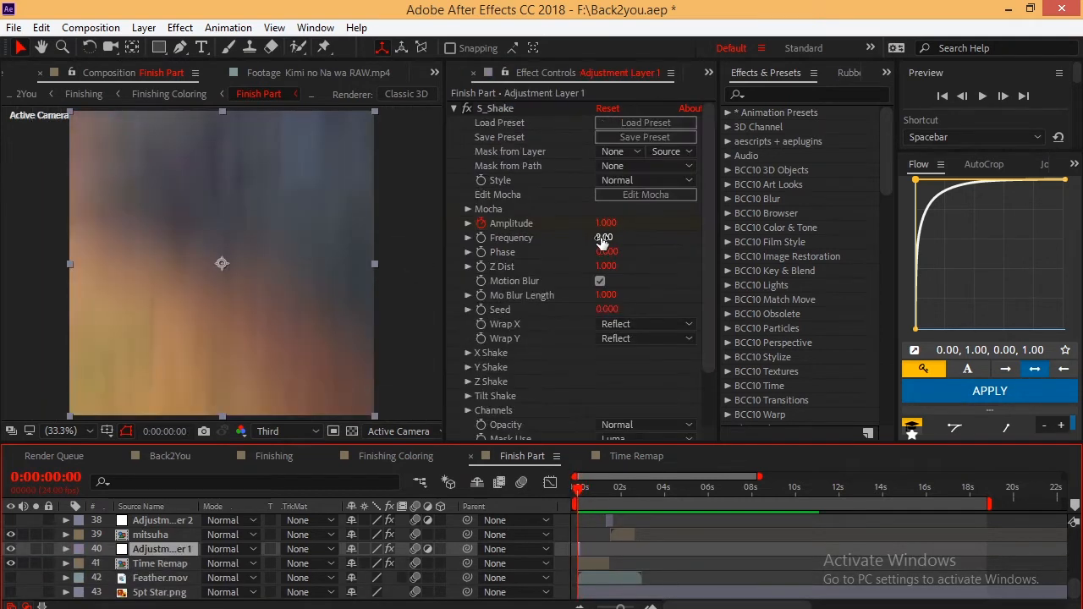
click(467, 318)
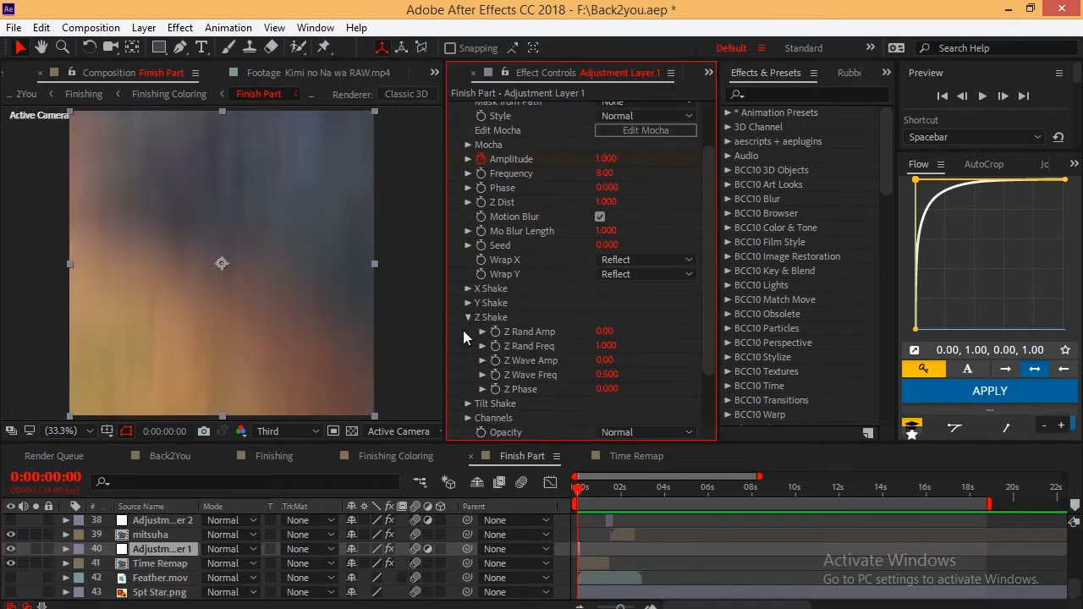
click(467, 318)
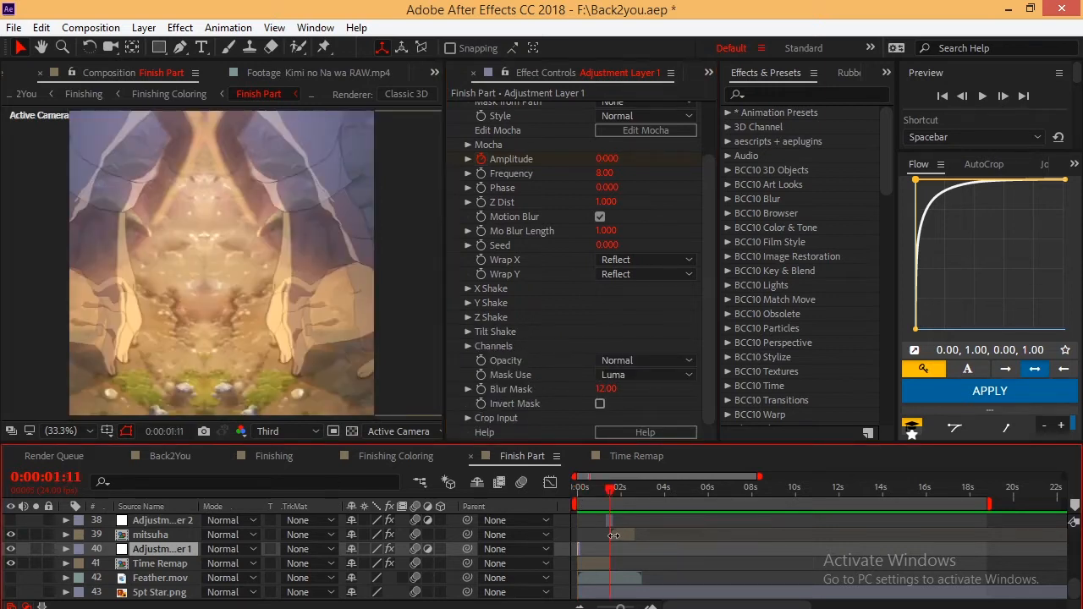
Examine the Time Remap layer's Time Remap, Position and Scale keyframes by scrubbing to the cut into the mitsuha layer
double_click(614, 592)
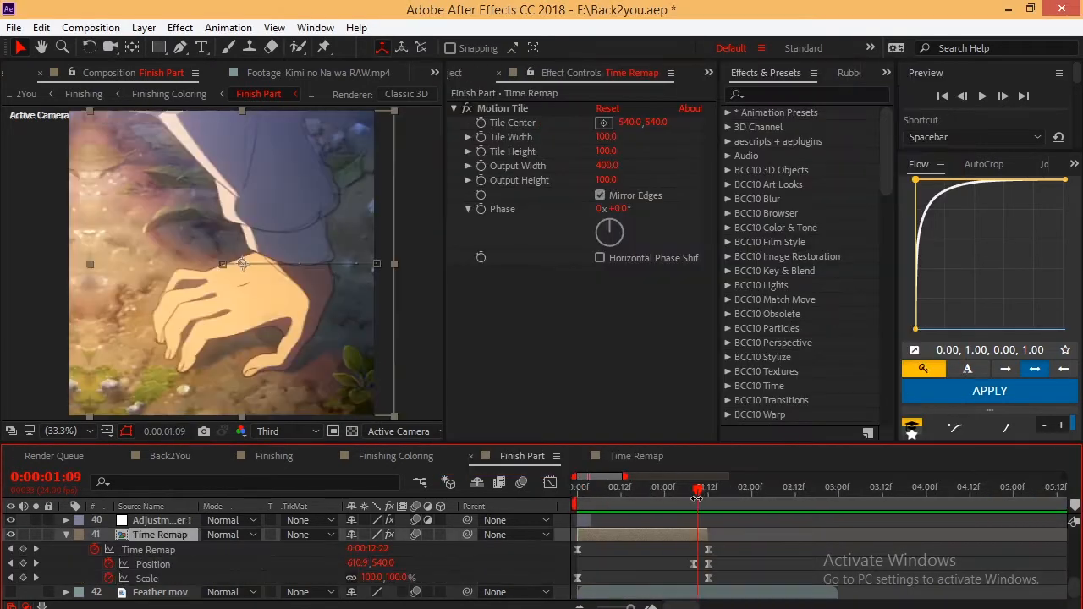
click(689, 488)
drag(691, 496, 711, 518)
scroll(711, 525, up, 1)
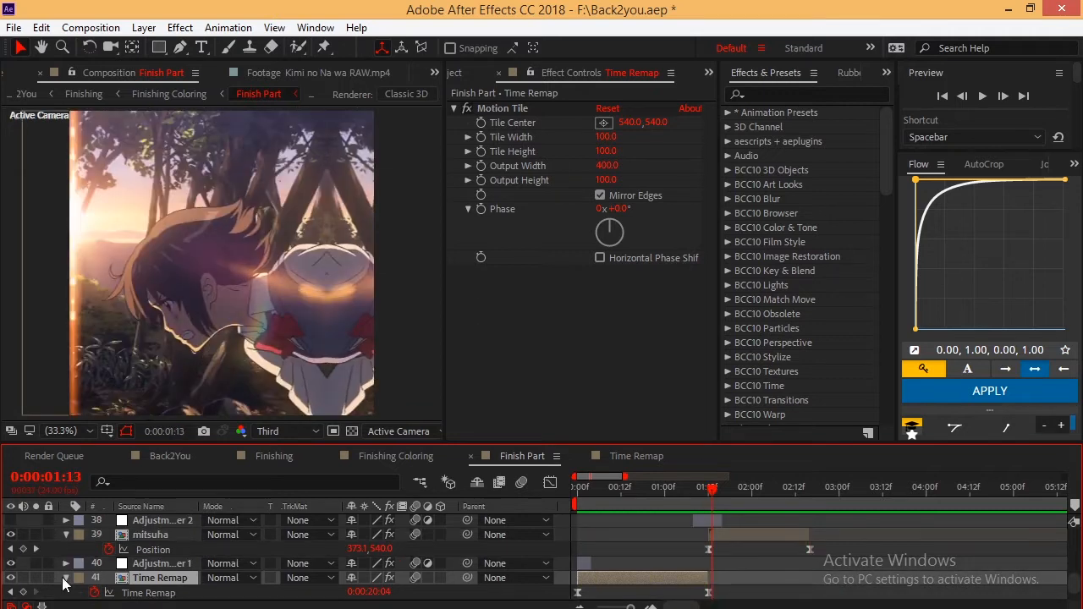
click(66, 578)
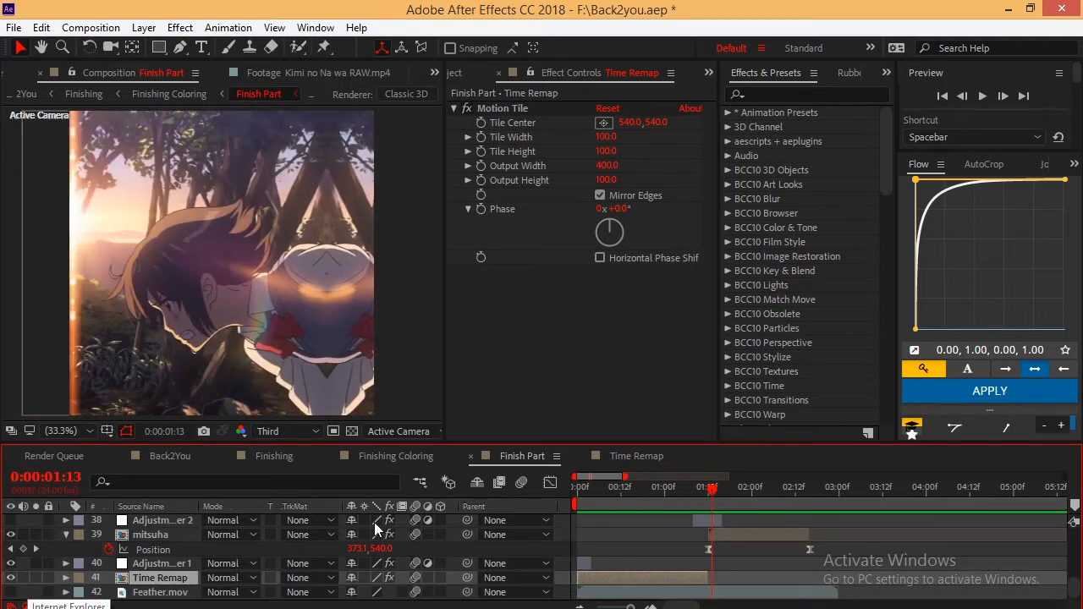
Examine the mitsuha layer's Position keyframes and Motion Tile settings while previewing its slide-in move
drag(694, 491, 709, 492)
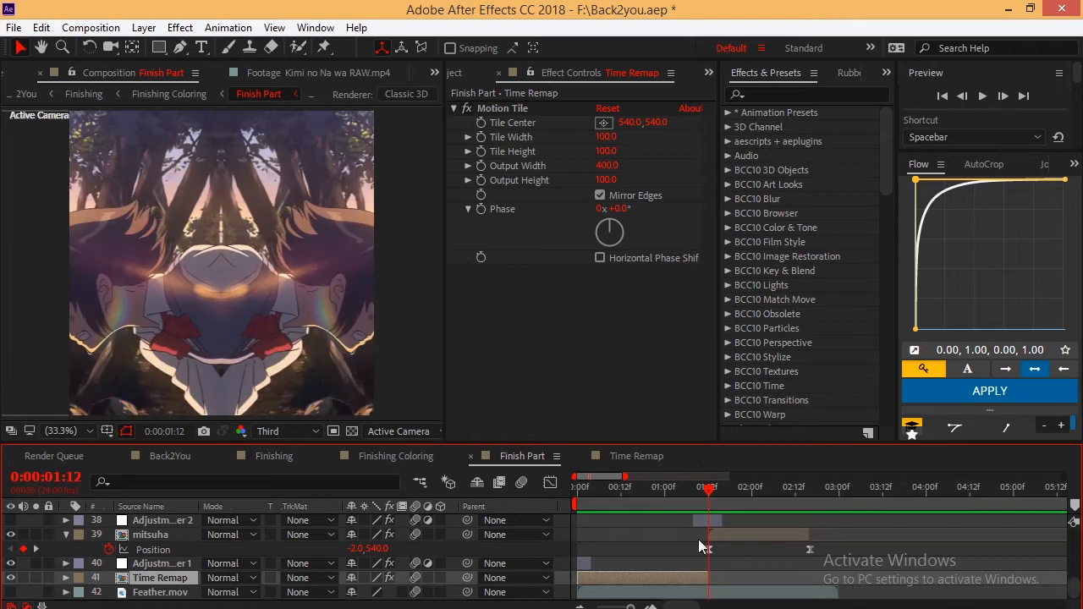
click(713, 534)
key(space)
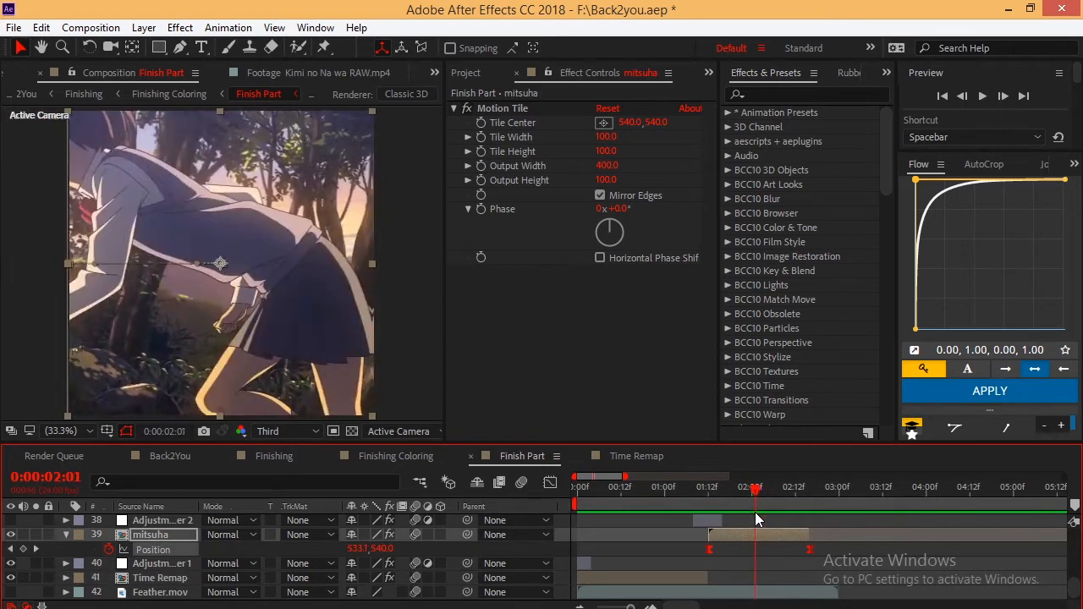
mouse_move(745, 514)
mouse_down()
mouse_move(761, 515)
mouse_move(714, 520)
mouse_move(811, 520)
mouse_move(733, 521)
mouse_up()
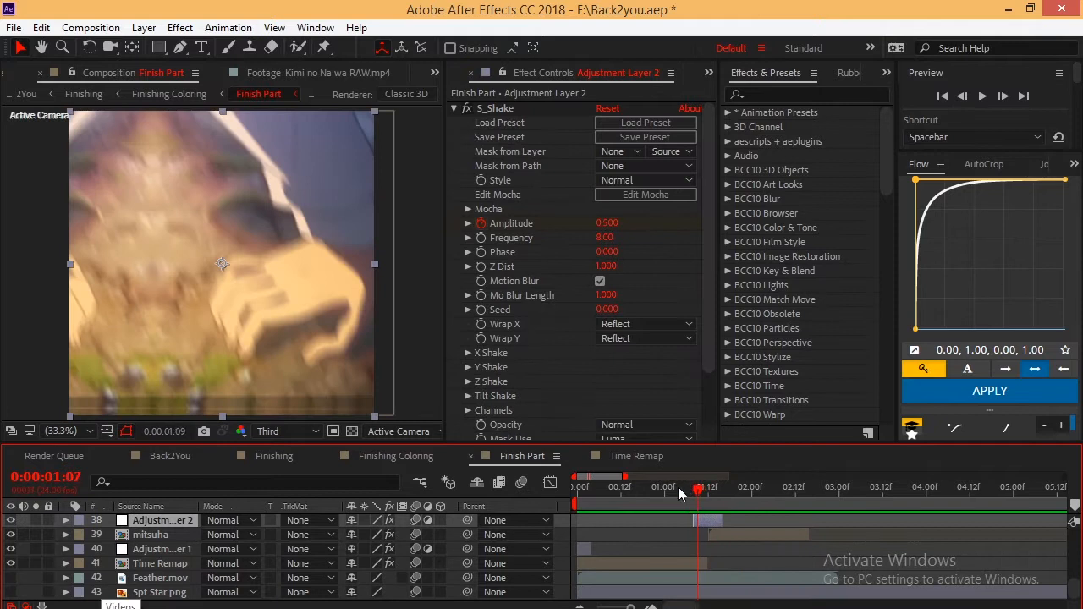
Preview the S_Shake transition of Adjustment Layer 2 across the cut from the hand shot to the mitsuha shot
drag(678, 486, 714, 501)
key(space)
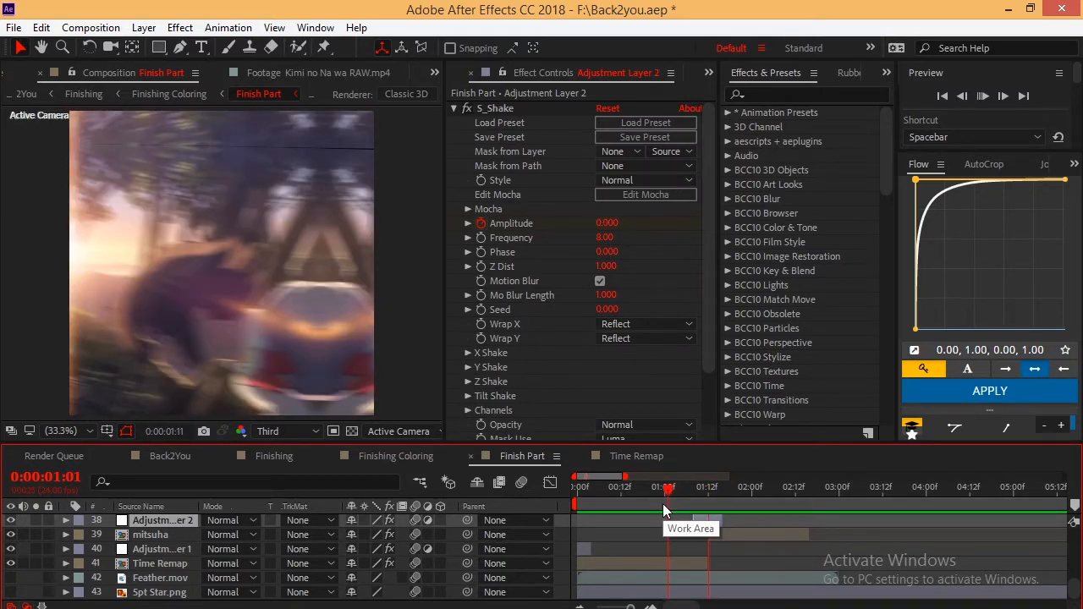
click(632, 497)
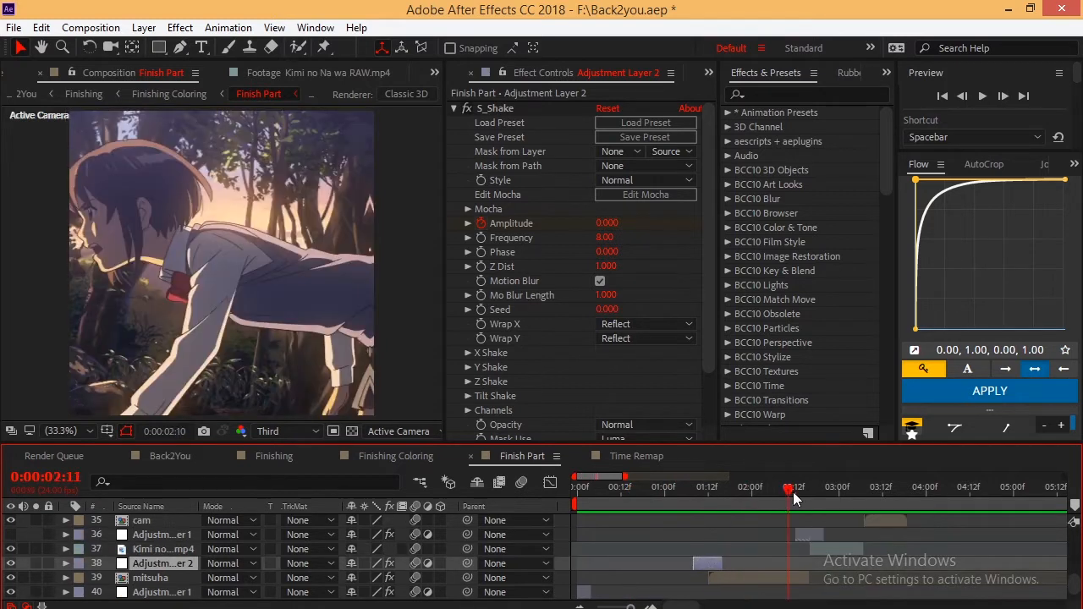
Examine the Scale keyframes of the Kimi no Na wa clip after mitsuha and the adjustment layer over its cut
key(ctrl+Up)
key(s)
drag(779, 487, 819, 489)
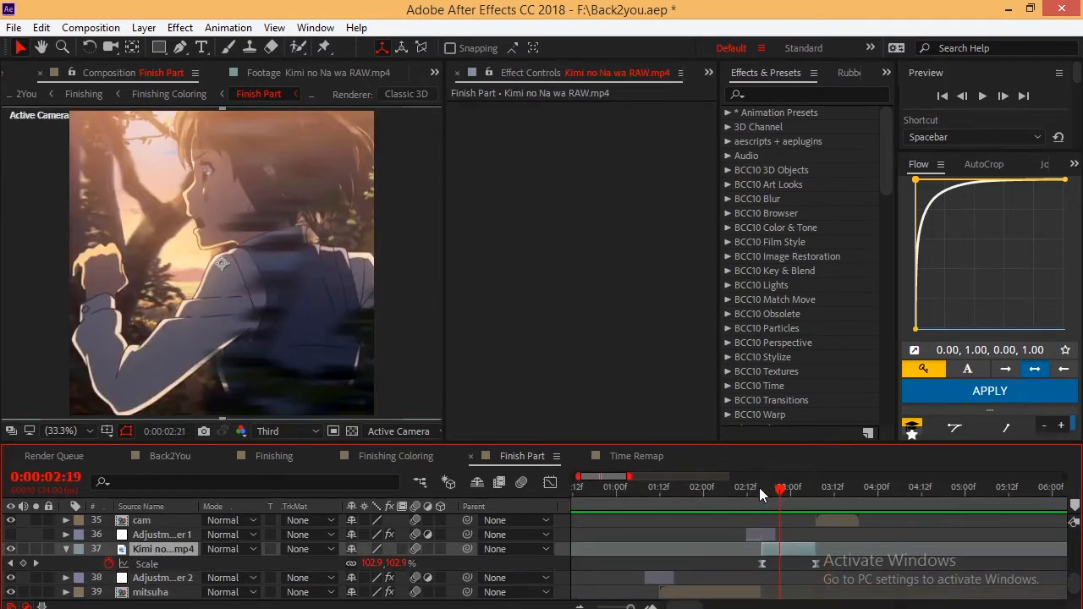
click(765, 534)
drag(717, 486, 747, 491)
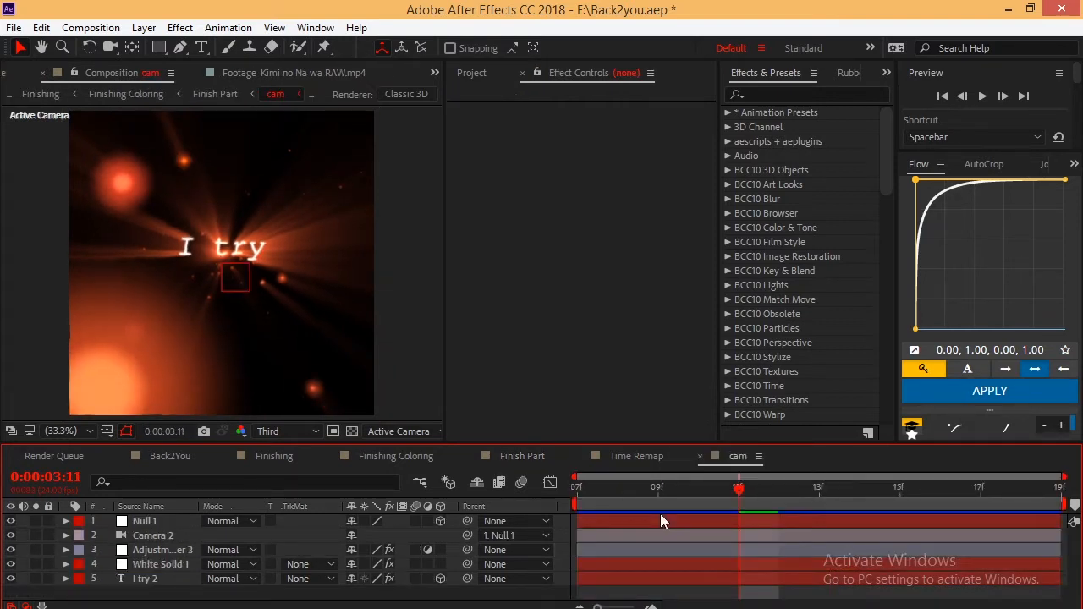
Inspect Camera 2 and the S_EdgeRays effect on Adjustment Layer 3 in the cam composition
click(664, 531)
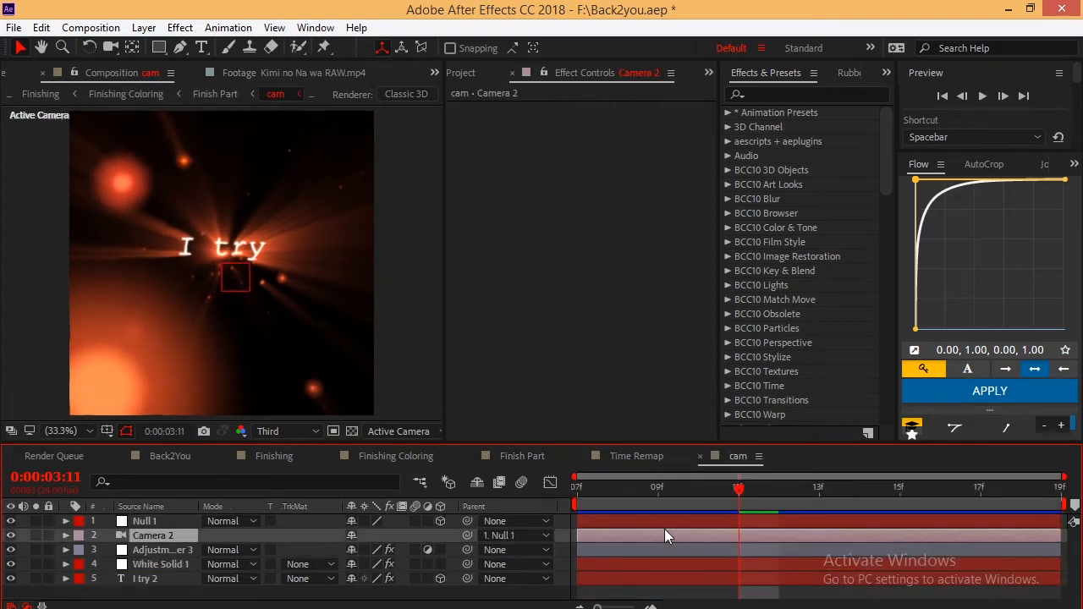
click(664, 549)
click(210, 315)
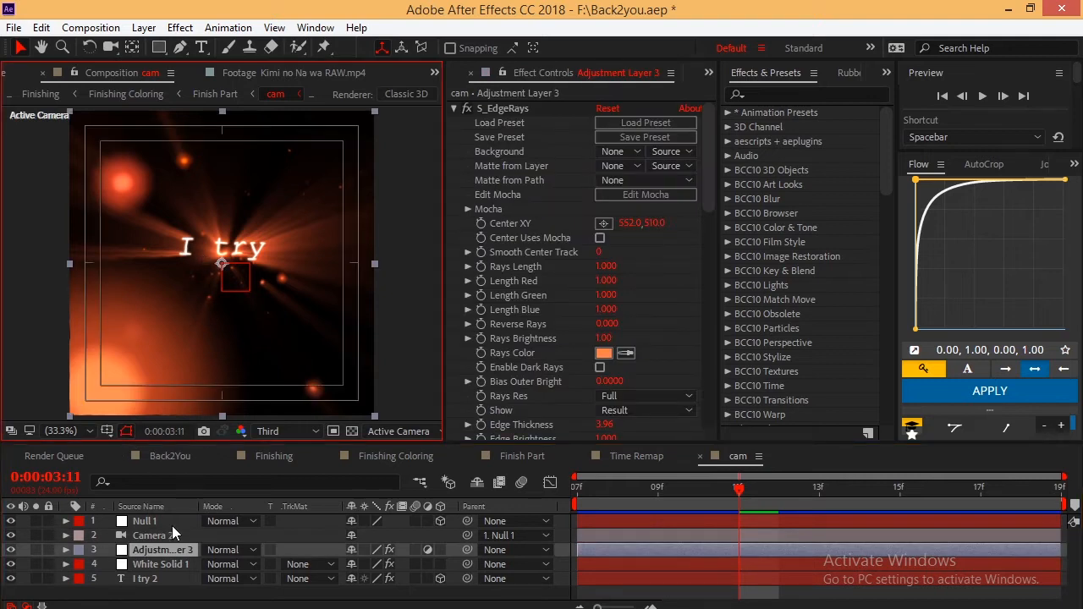
Hide Null 1 and lower the I try 2 text layer to a Position of about 545.9, 493, 0
click(169, 579)
key(p)
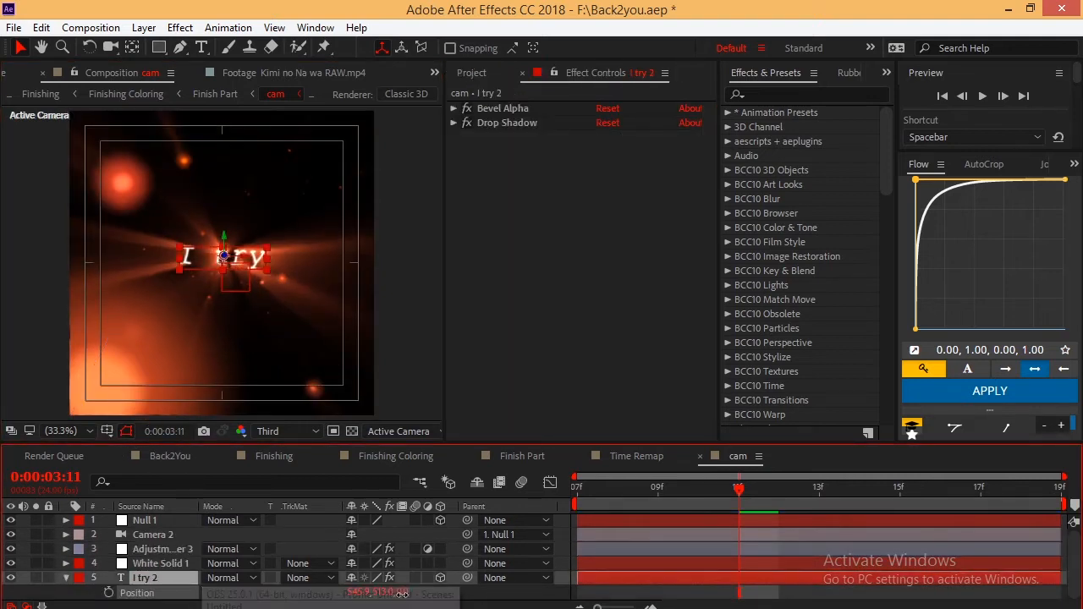
key(Return)
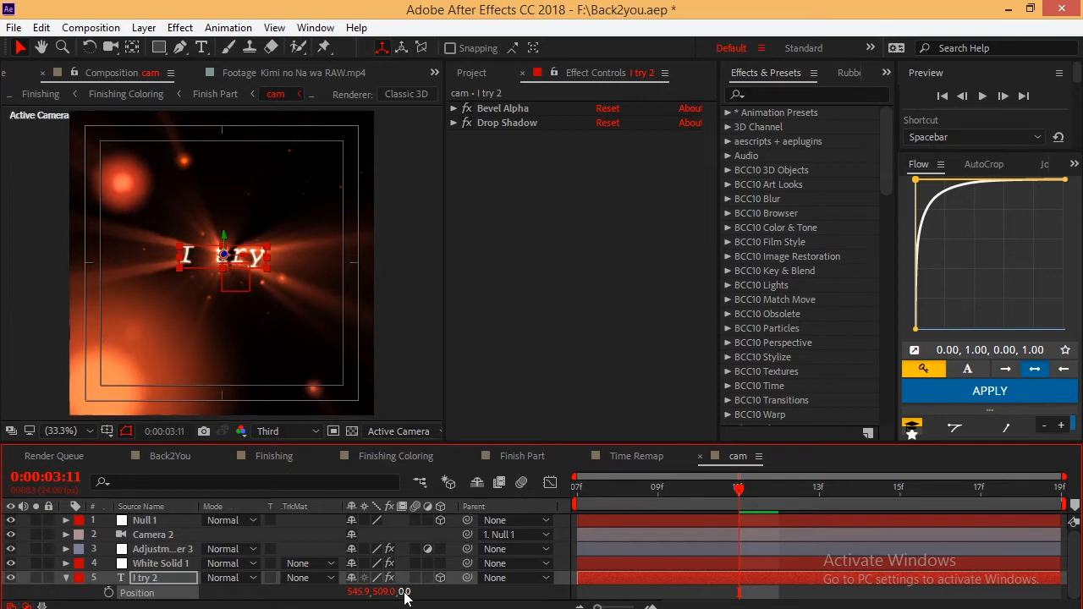
key(ctrl+z)
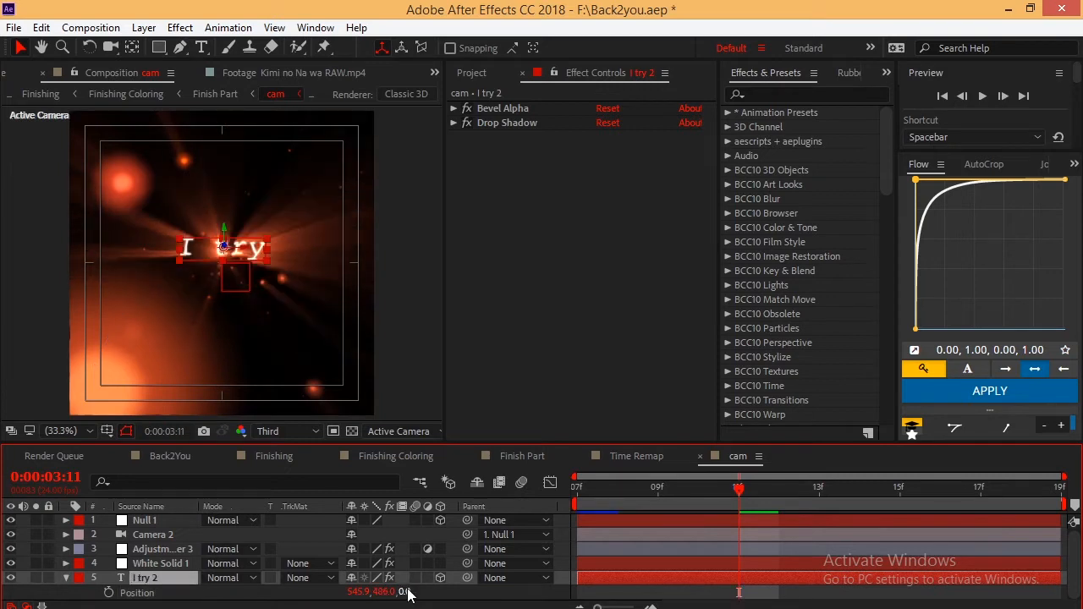
drag(391, 594, 423, 597)
click(739, 593)
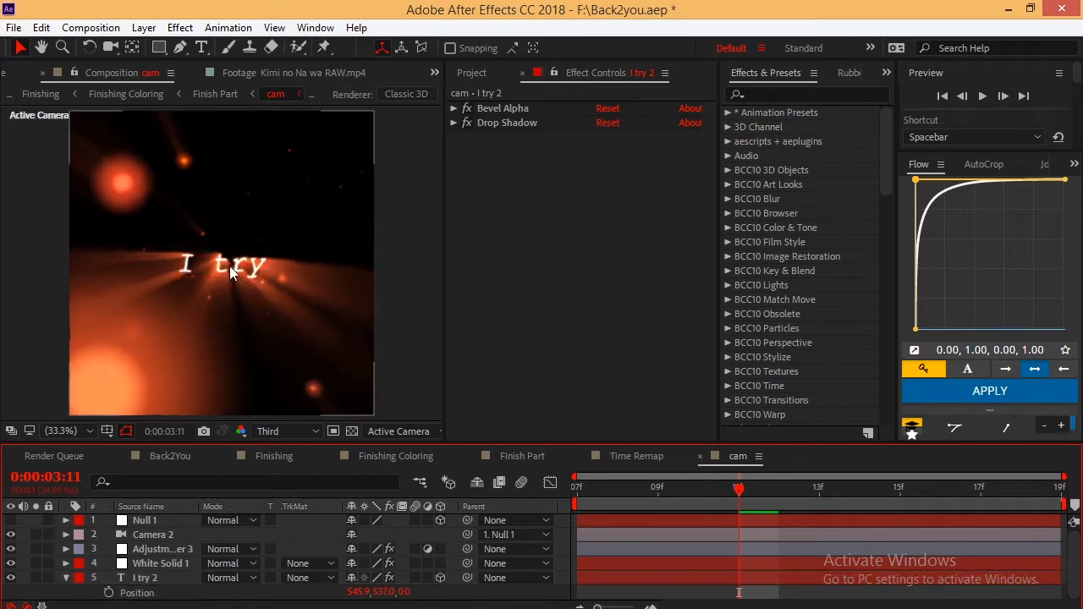
drag(385, 592, 337, 594)
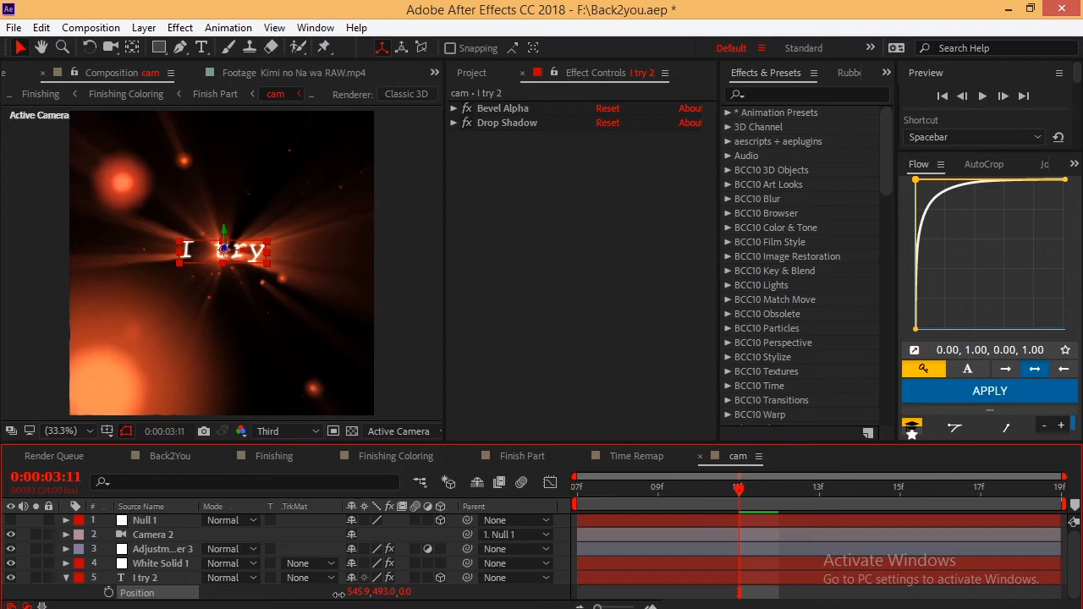
Check Null 1, Camera 2 and the S_EdgeRays settings on Adjustment Layer 3 again
click(144, 520)
click(150, 535)
click(155, 549)
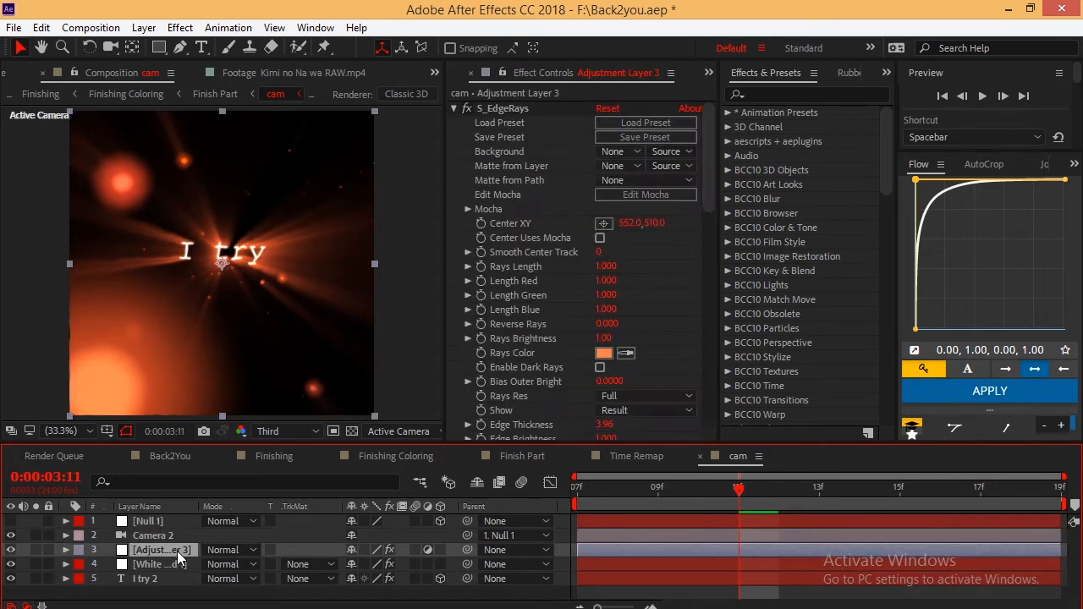
Open the Trapcode Particular Designer for White Solid 1 and collapse its presets to show the Glow Spheres particle systems
click(179, 563)
click(527, 171)
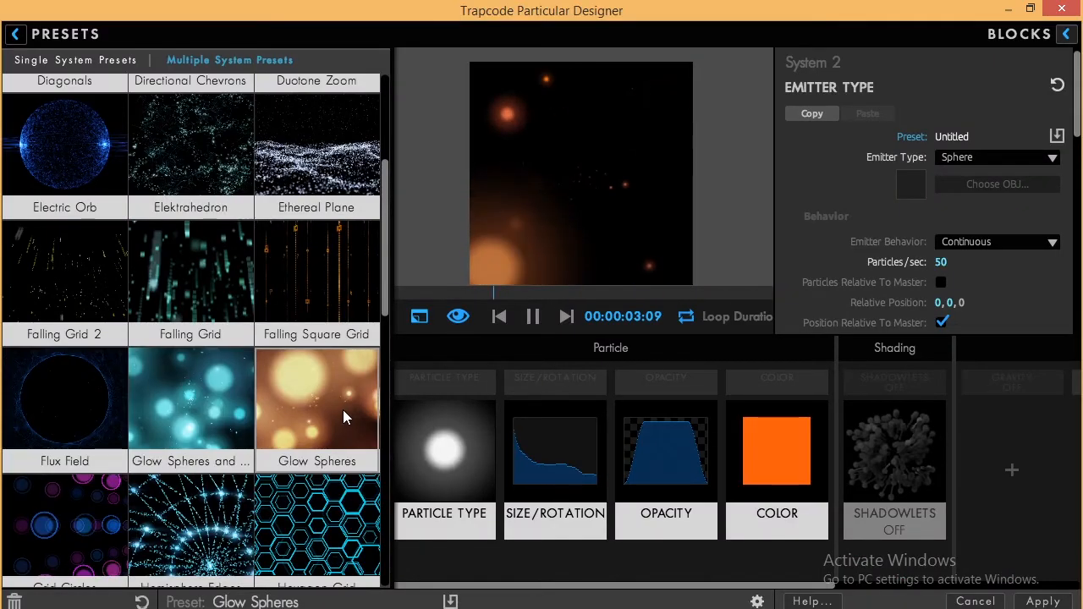
click(15, 36)
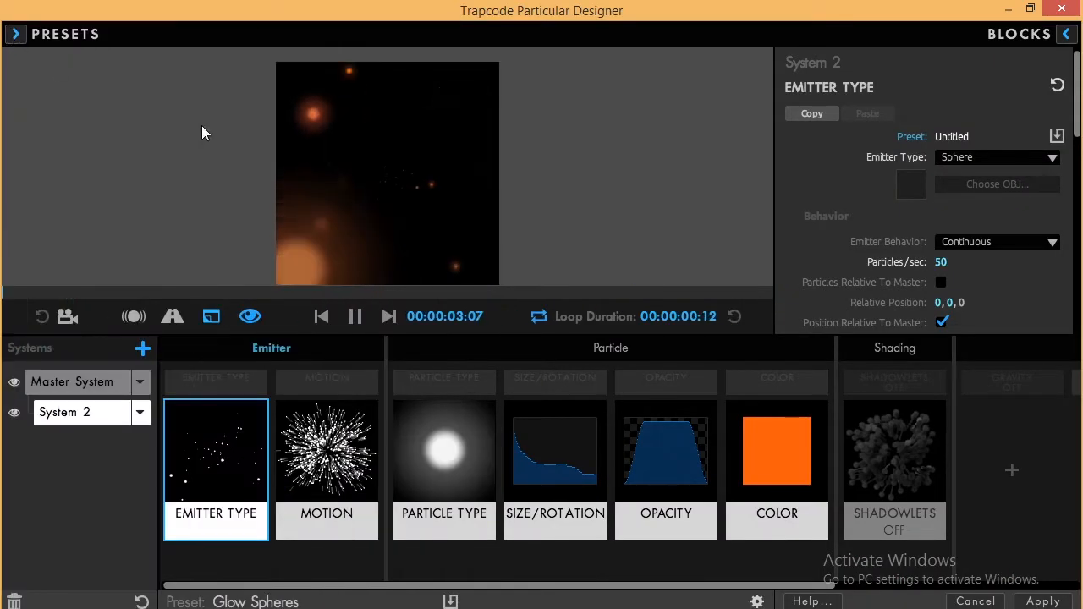
Close the Particular Designer without applying changes and reselect White Solid 1
click(975, 601)
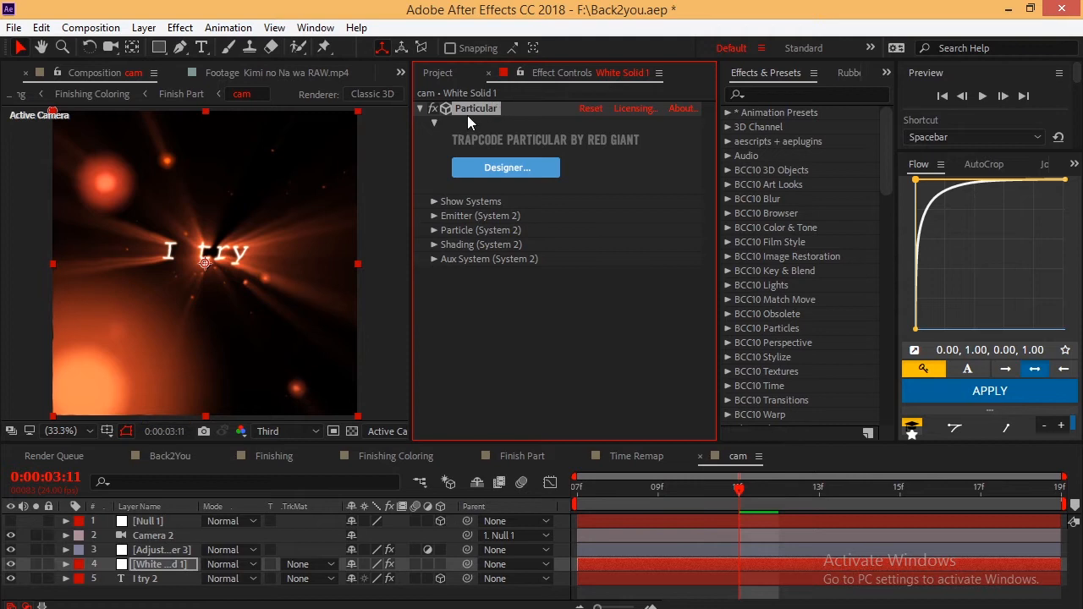
click(561, 597)
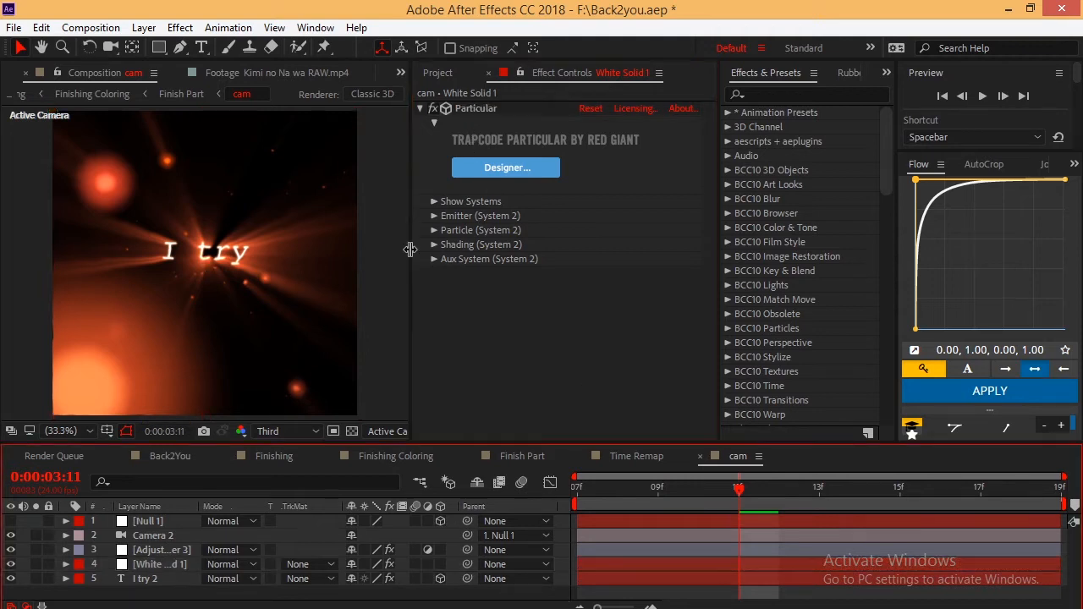
click(609, 564)
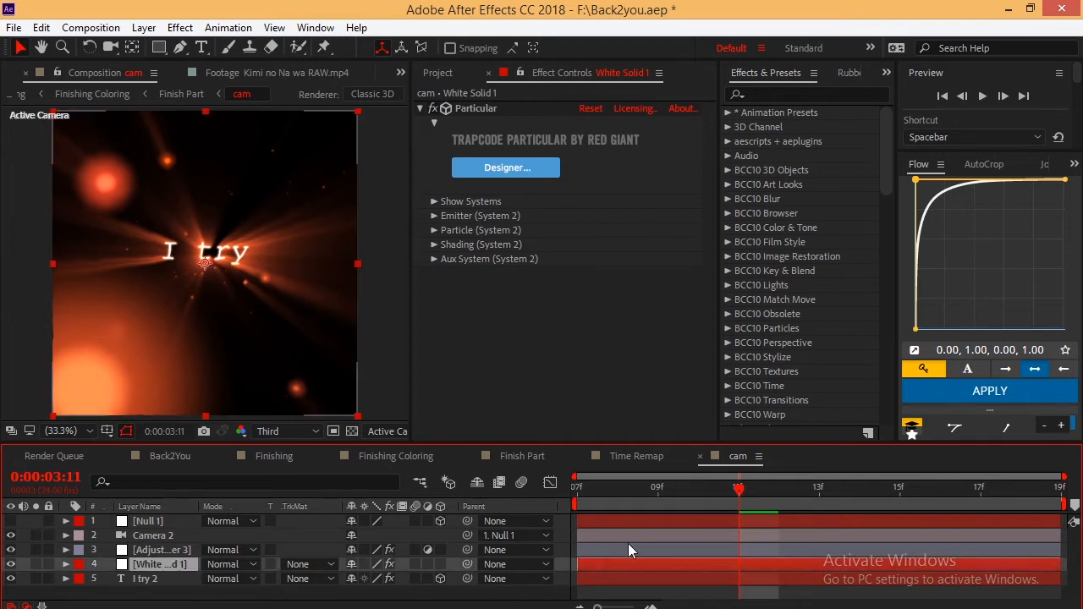
Examine the Turbulent Displace and Glow settings on Adjustment Layer 3
click(628, 545)
click(637, 537)
click(633, 549)
click(636, 534)
click(638, 544)
scroll(592, 347, down, 3)
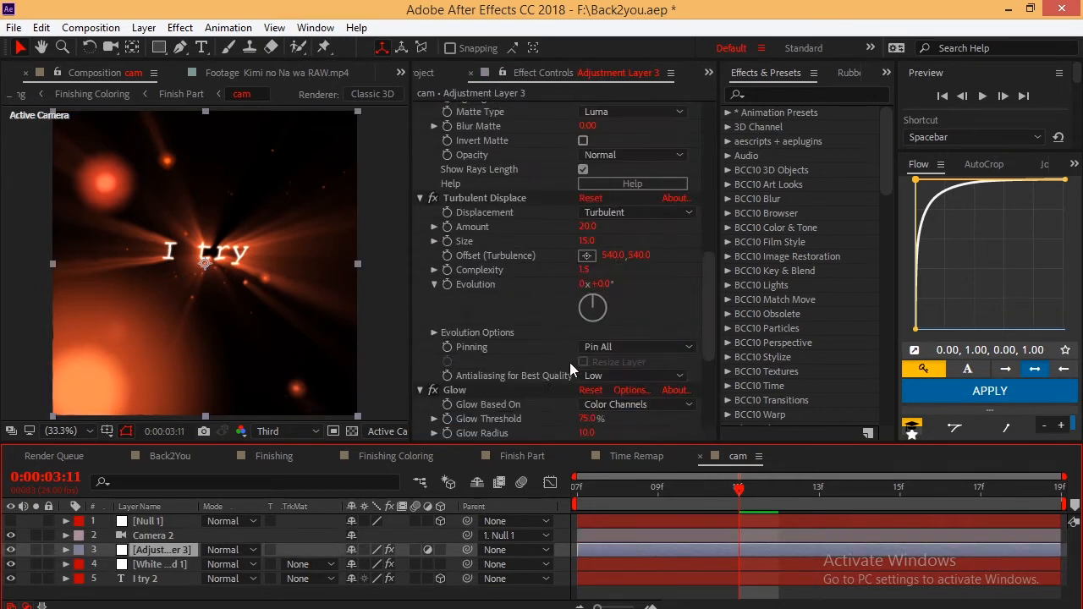
scroll(497, 301, down, 4)
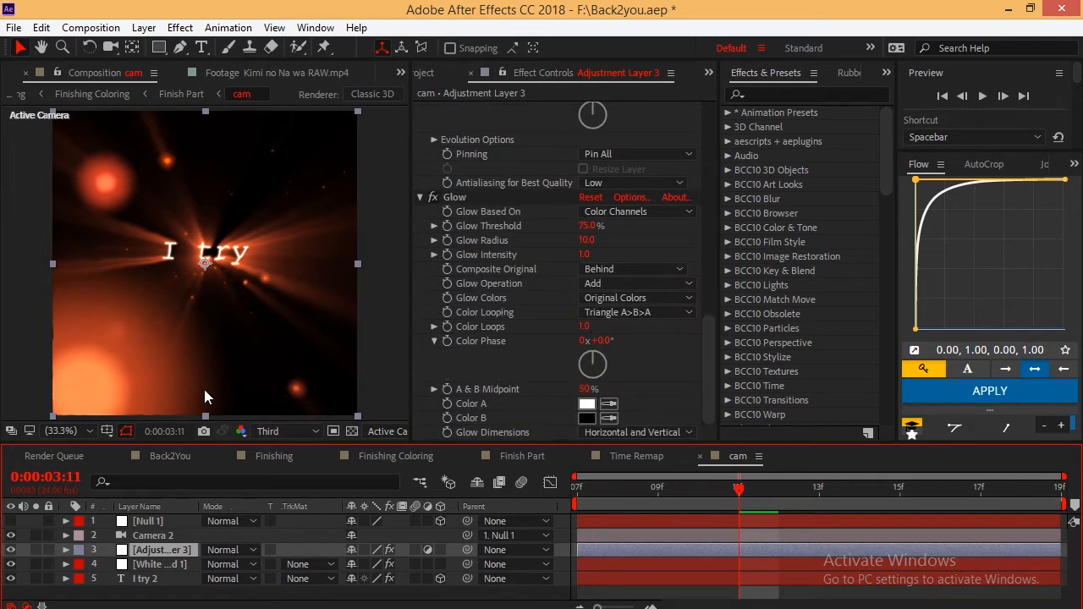
scroll(464, 347, up, 2)
scroll(482, 296, down, 2)
scroll(667, 373, up, 4)
mouse_move(709, 303)
mouse_down()
mouse_move(708, 251)
mouse_move(707, 299)
mouse_up()
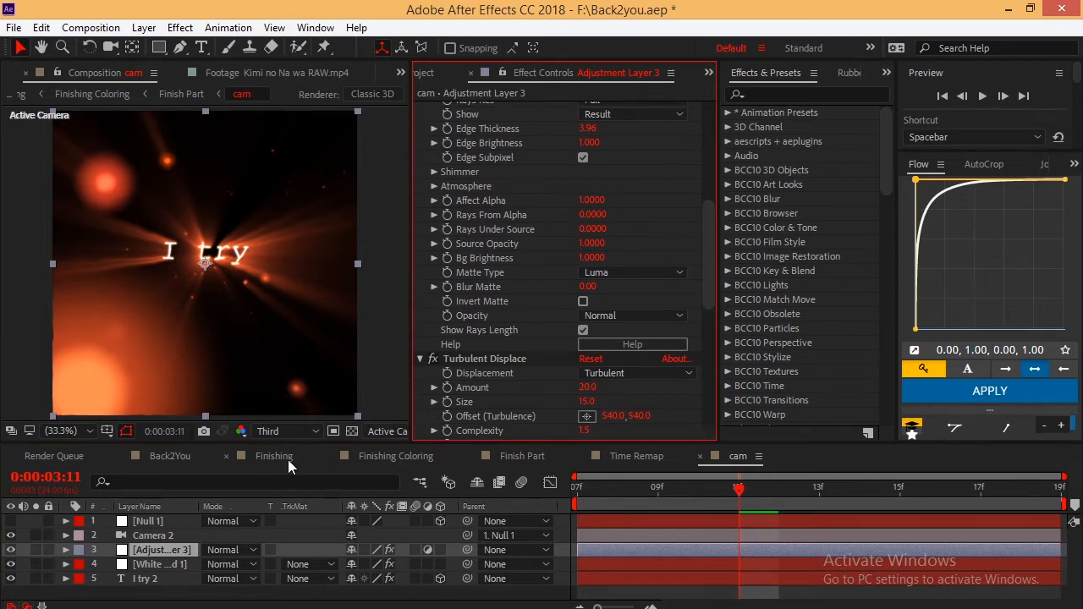
Go back one frame to 0:00:03:10 and turn S_EdgeRays off and on to compare the rays
scroll(558, 254, up, 5)
click(429, 111)
key(Page_Up)
click(429, 110)
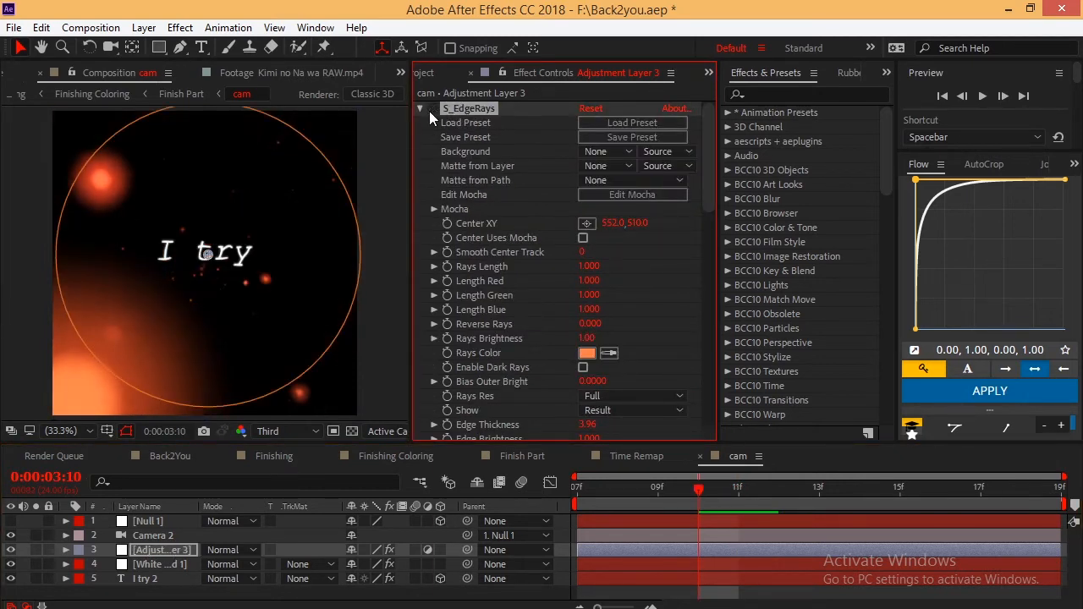
click(429, 111)
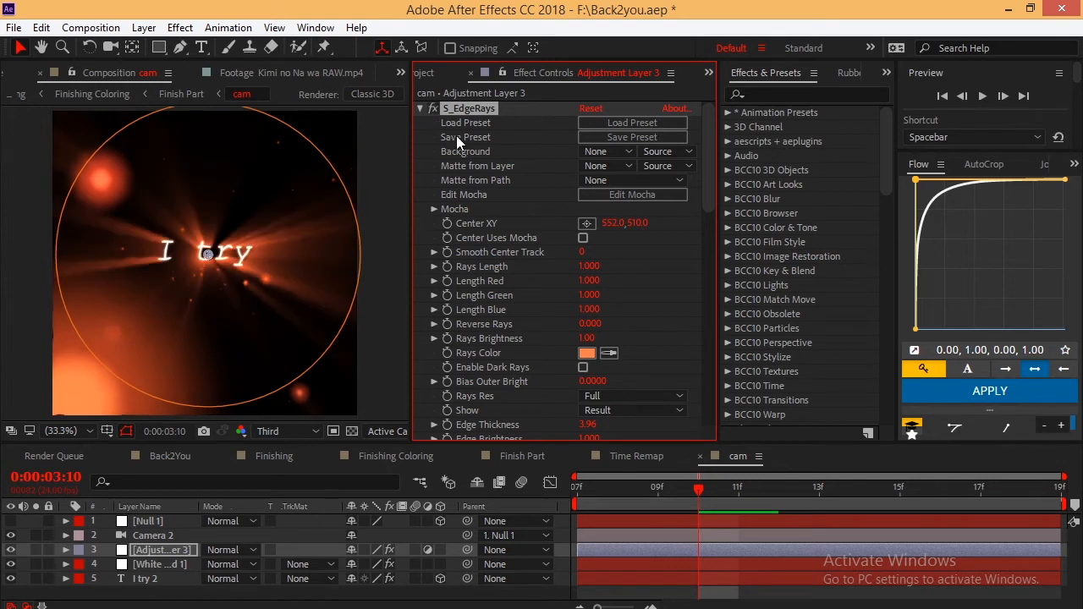
Examine the effect of Adjustment Layer 3 on the frame's lower-left edge up close, then fit the whole composition in view
scroll(429, 161, down, 5)
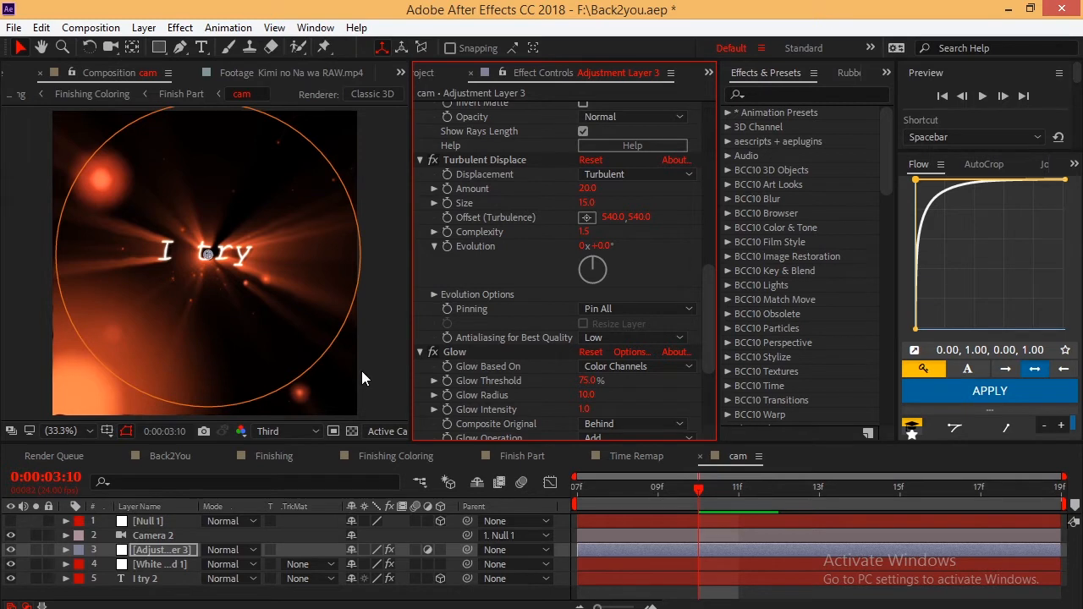
click(182, 579)
click(176, 551)
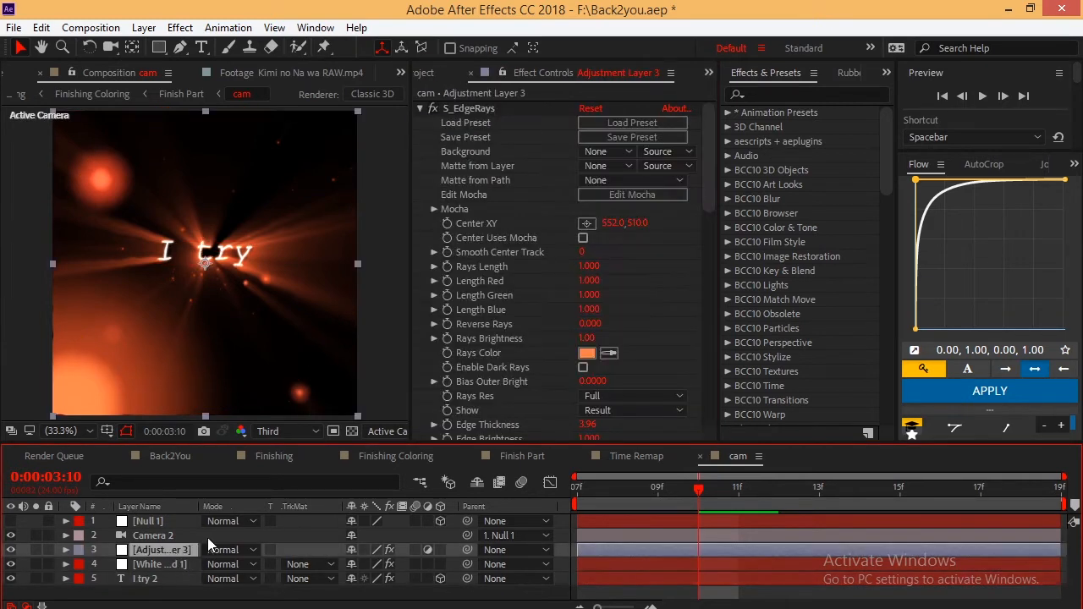
scroll(107, 322, up, 2)
key(space)
drag(106, 319, 275, 302)
key(space)
key(space)
drag(100, 340, 322, 190)
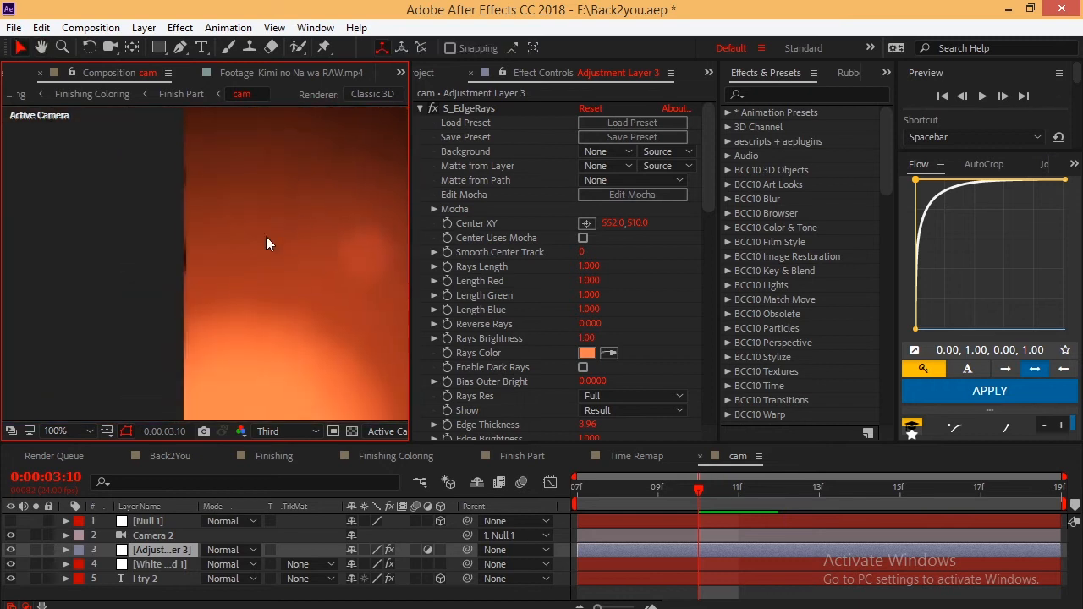
scroll(203, 270, up, 4)
key(shift+/)
Collapse S_EdgeRays and Turbulent Displace on Adjustment Layer 3, and turn its Glow off and on to compare
click(146, 579)
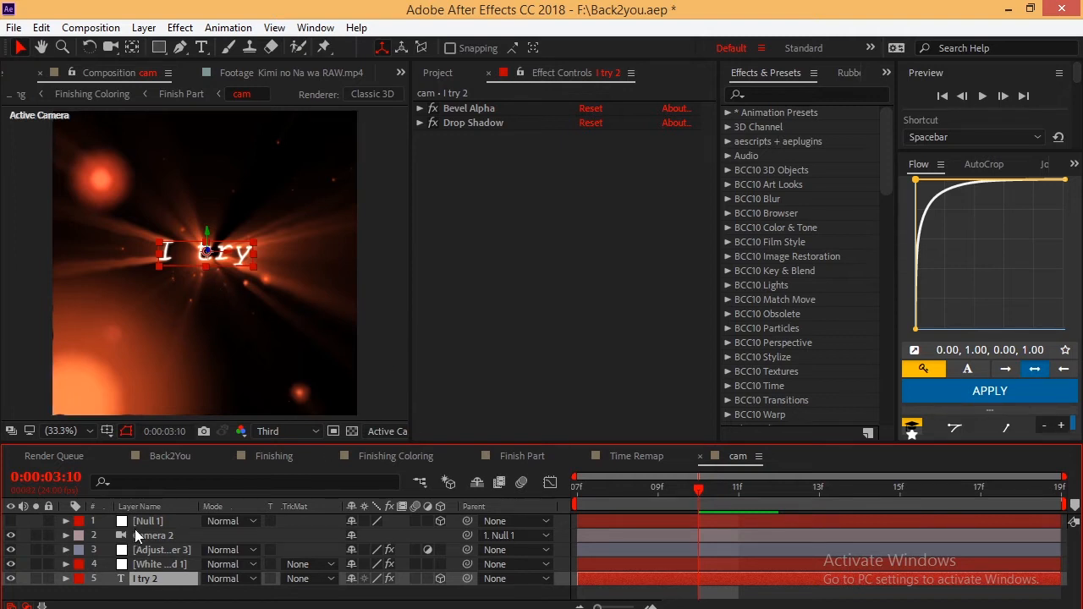
click(152, 550)
click(420, 108)
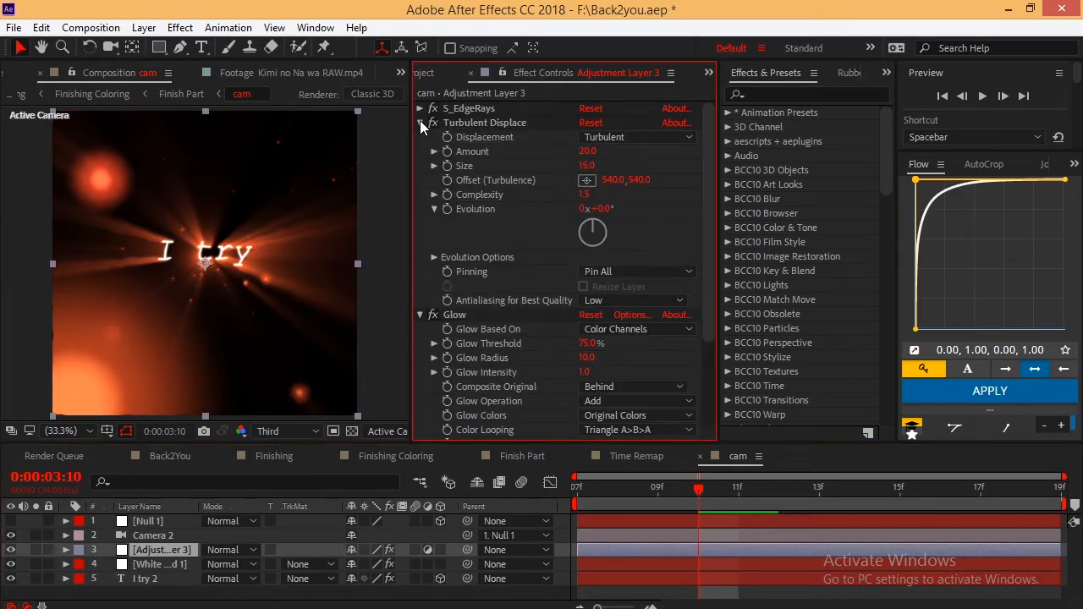
click(420, 122)
click(433, 137)
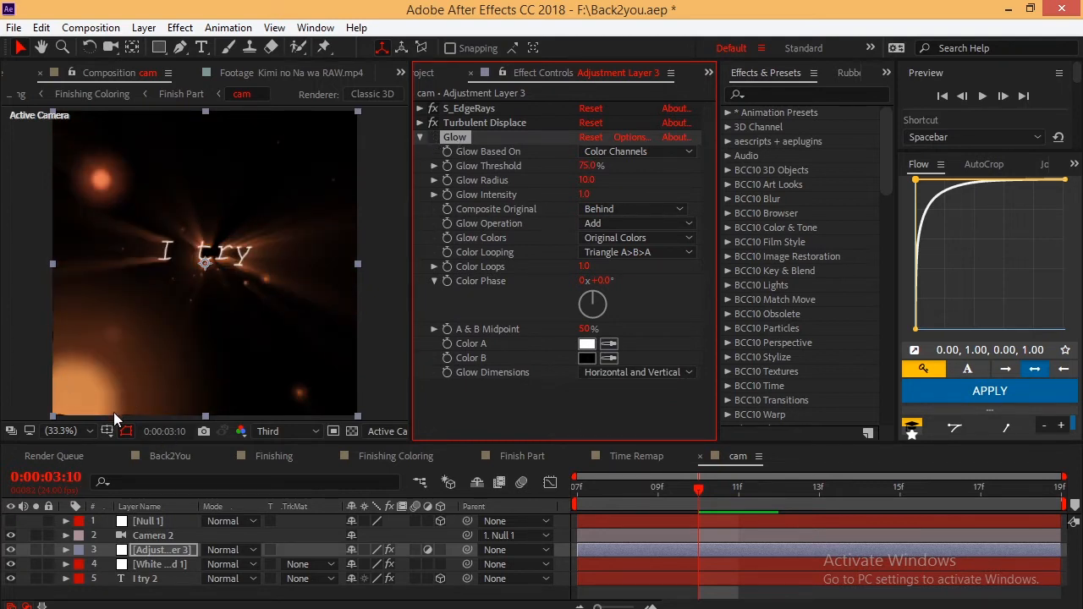
click(434, 137)
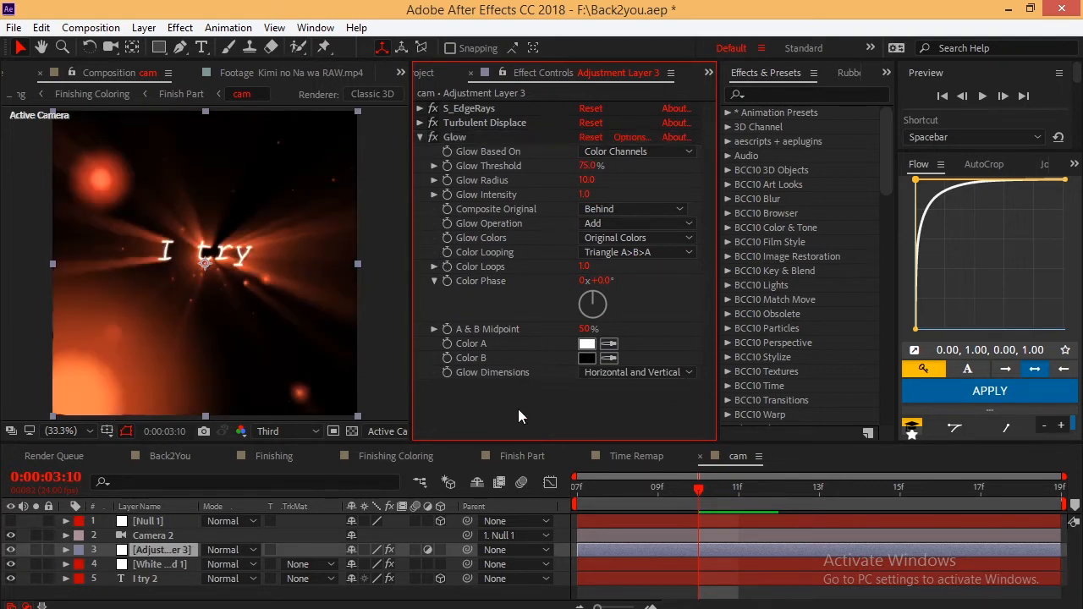
Return to the Finish Part composition at 0:00:03:07 and check the S_Shake settings on the adjustment layer above cam
click(622, 456)
click(700, 456)
click(581, 457)
mouse_move(828, 491)
mouse_down()
mouse_move(813, 490)
mouse_move(843, 491)
mouse_move(807, 501)
mouse_move(816, 490)
mouse_up()
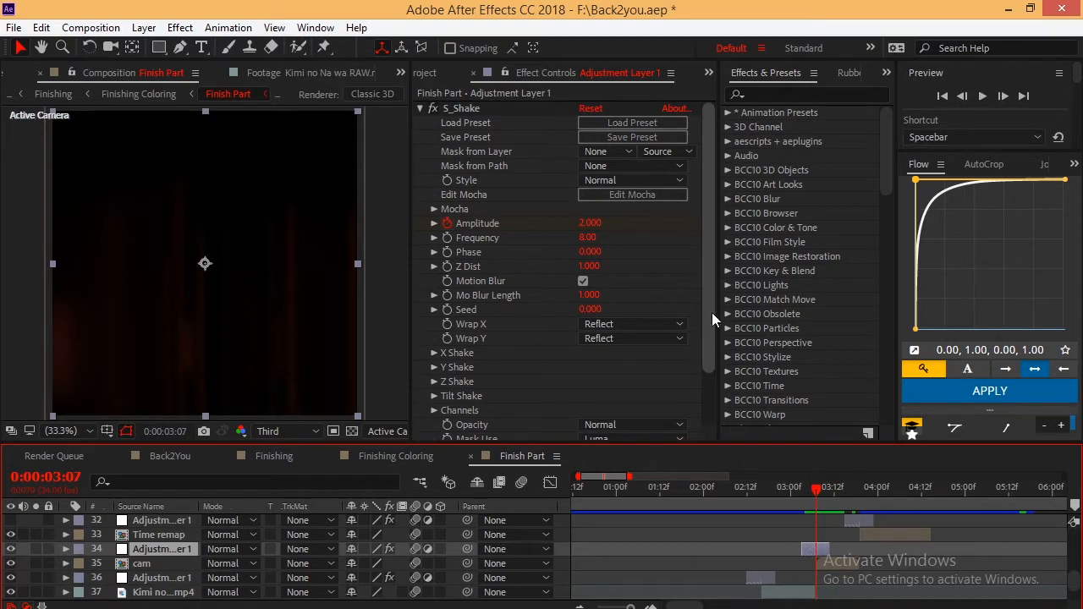
drag(704, 315, 702, 387)
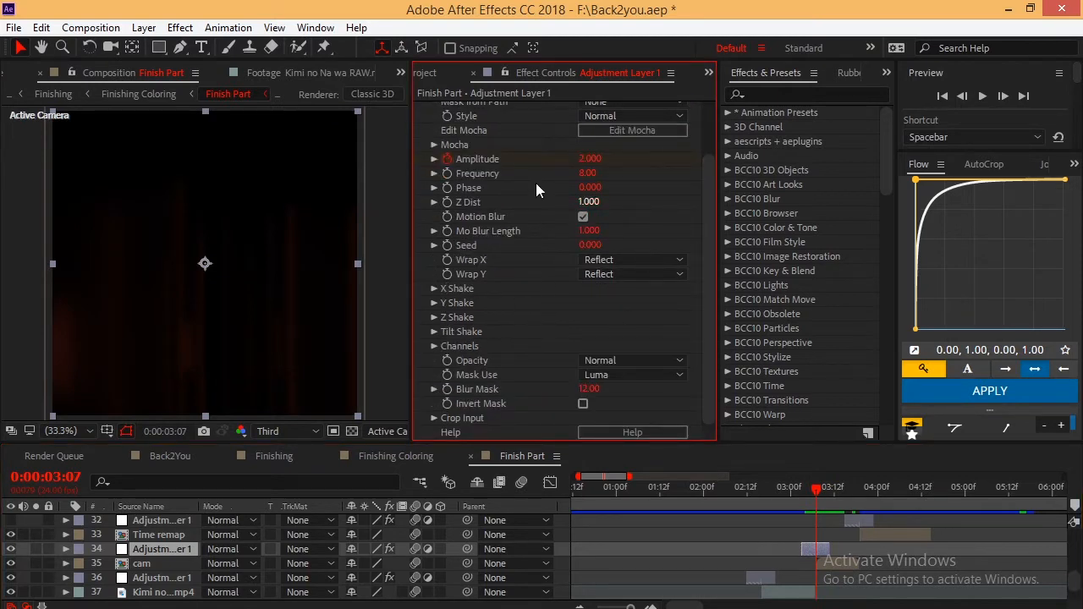
click(434, 304)
click(434, 304)
Check the start of the Time remap layer and the S_Shake on adjustment layer 32 at 0:00:03:15
click(874, 534)
key(i)
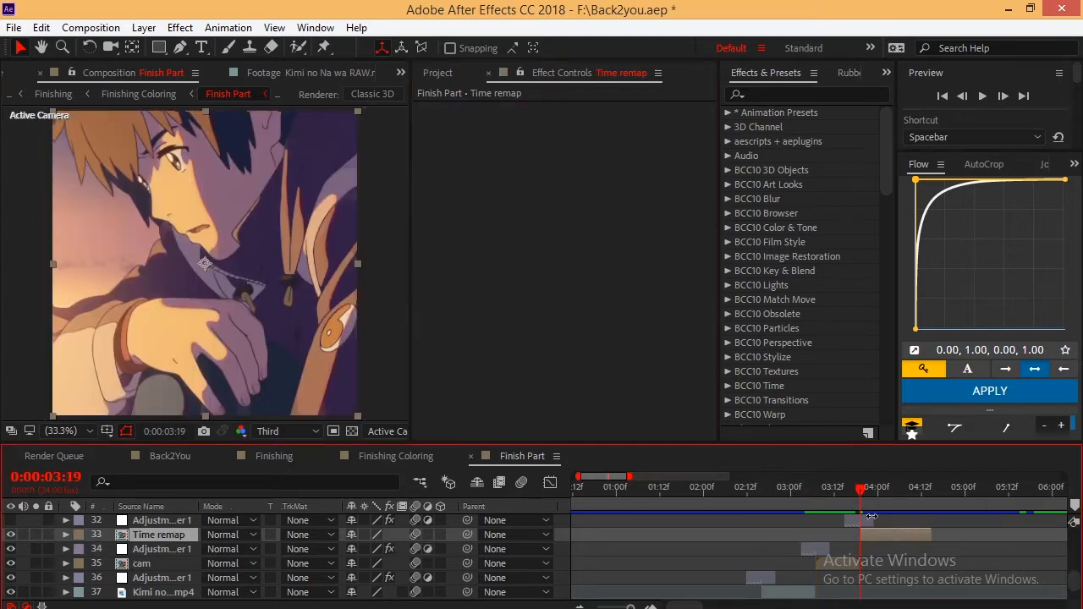
click(864, 520)
click(852, 493)
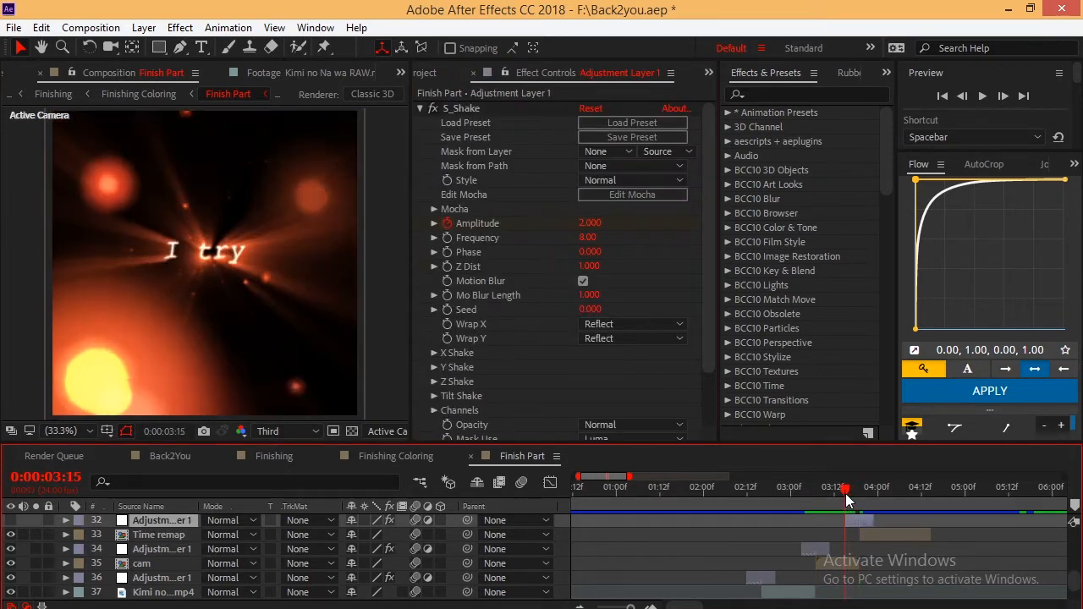
scroll(923, 578, up, 1)
Open the Time remap precomp from 0:00:04:06 and check the Twixtor Pro settings on the Taki layer
click(899, 493)
double_click(902, 579)
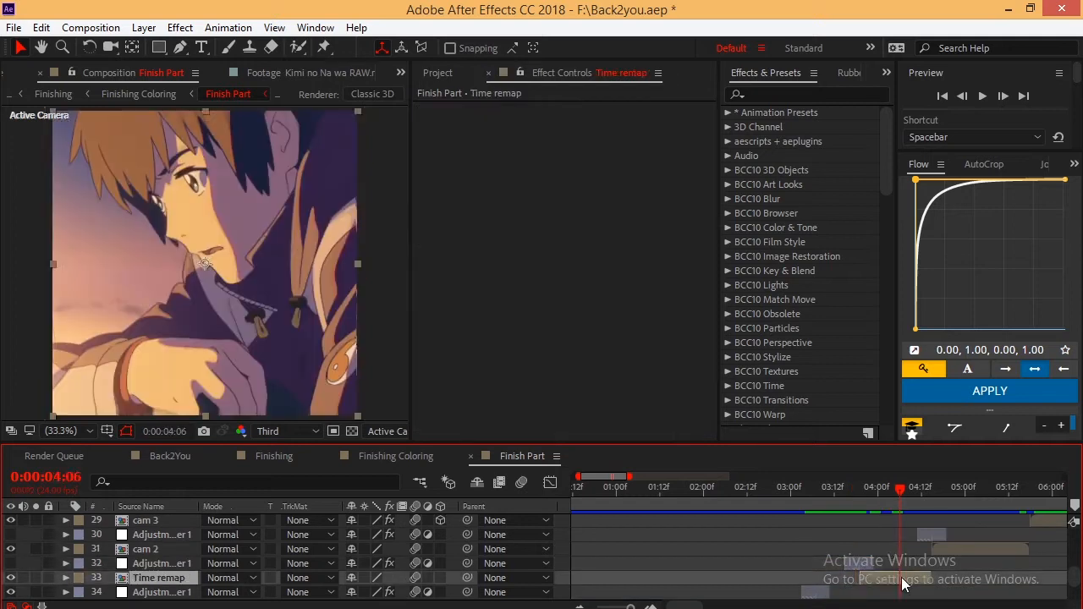
click(744, 522)
drag(650, 497, 673, 509)
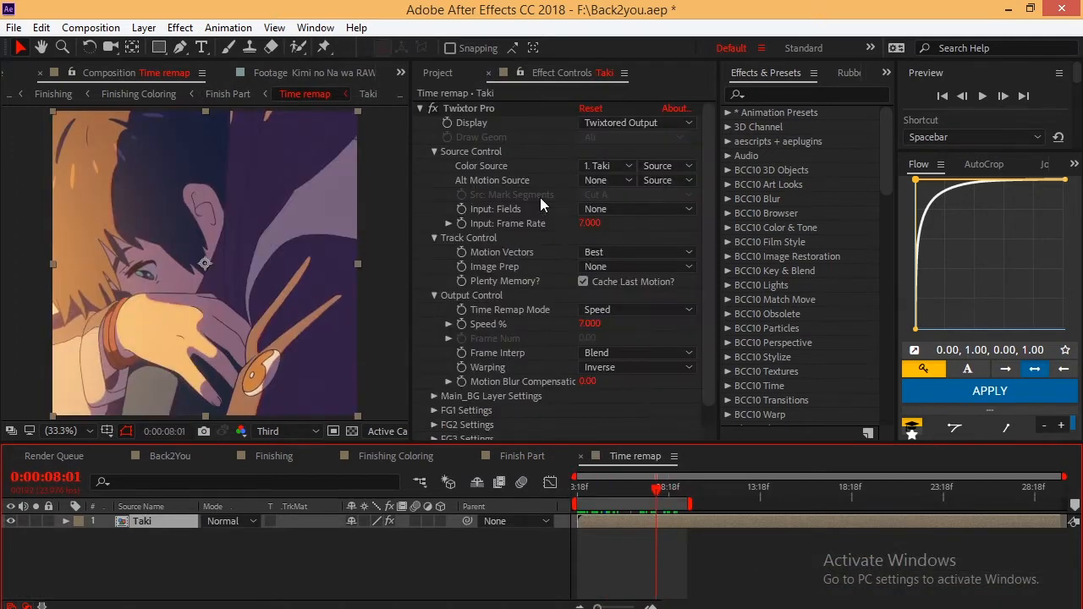
Return to Finish Part and review its opening clips and the Motion Tile settings on the Time Remap layer
click(274, 458)
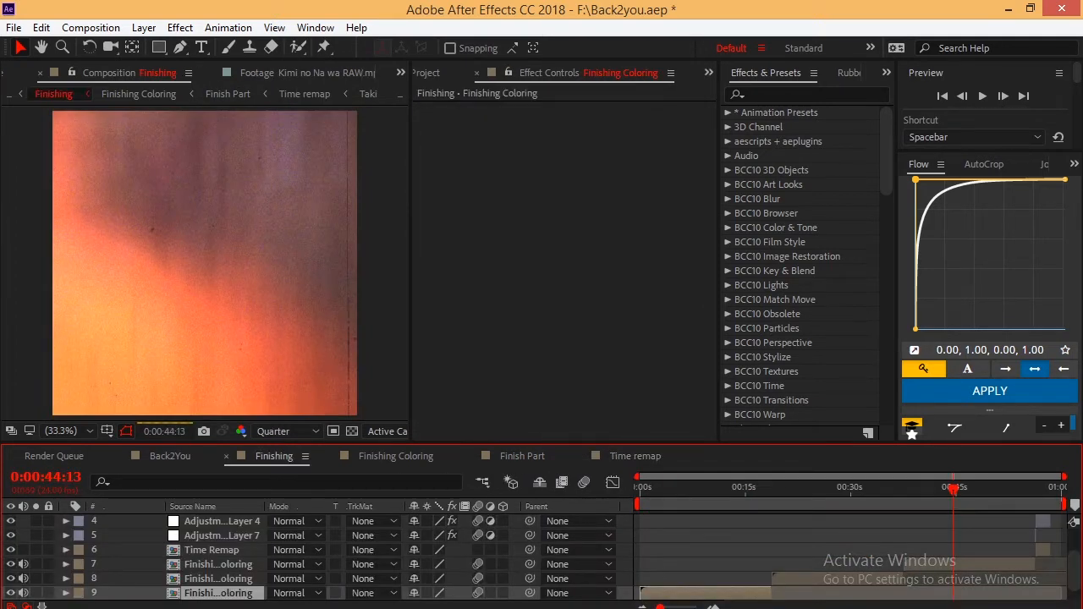
click(522, 456)
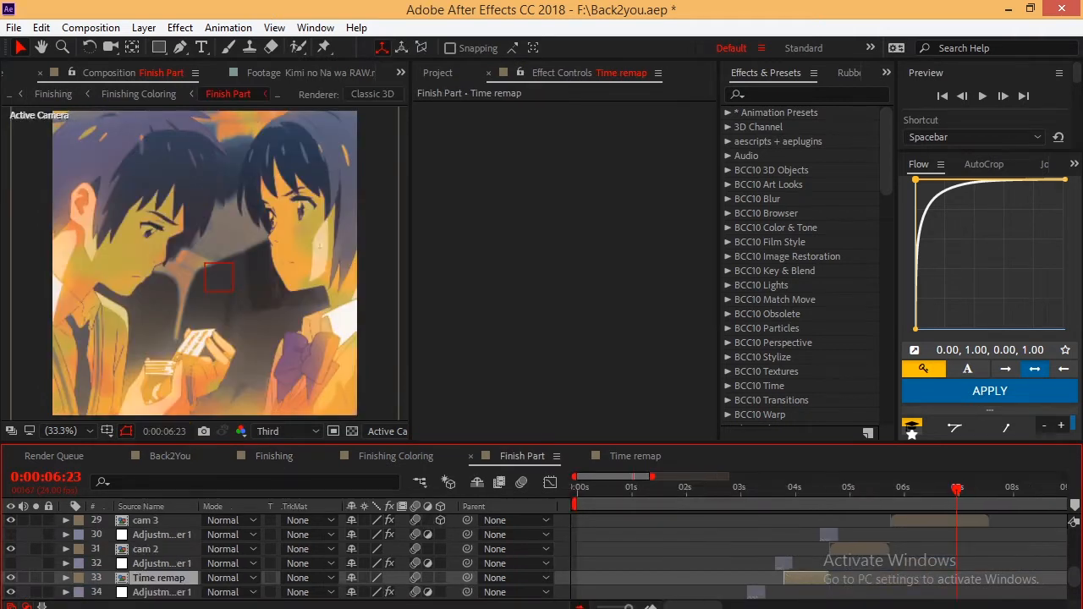
scroll(726, 545, down, 1)
click(581, 490)
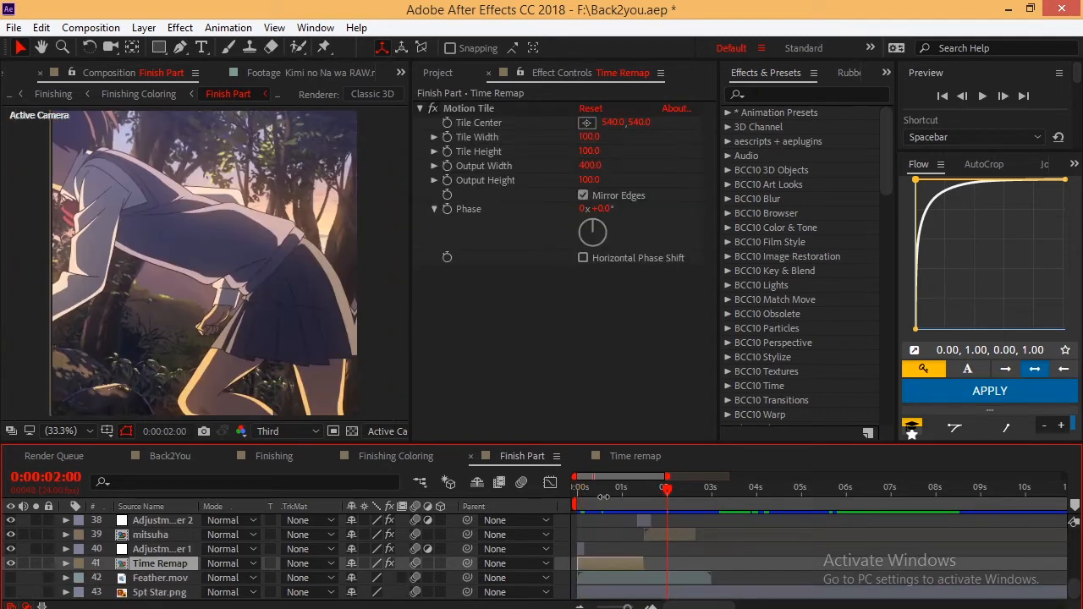
click(605, 497)
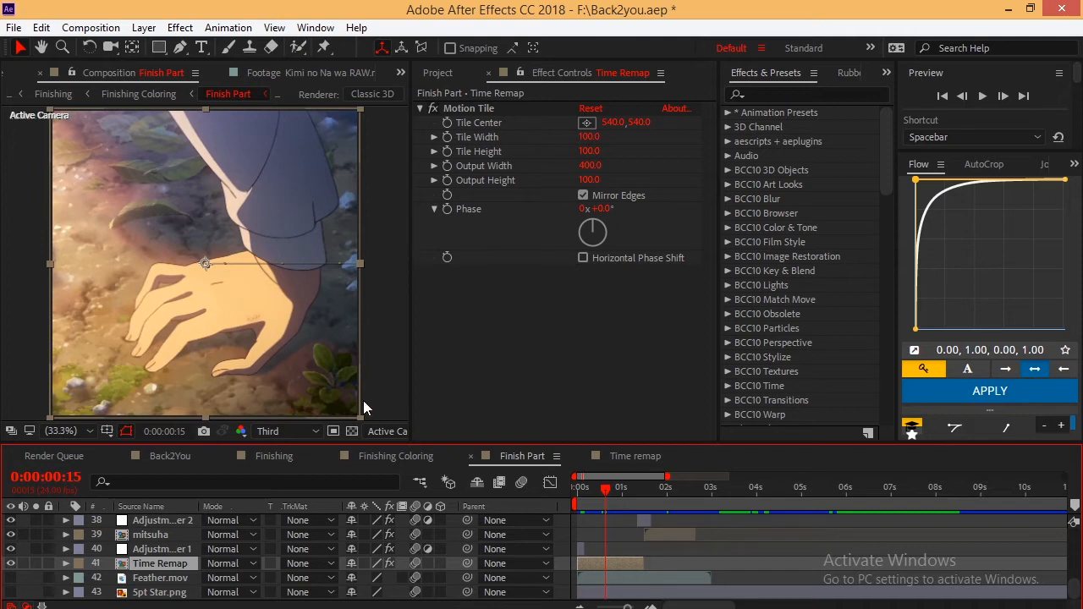
drag(615, 501, 758, 542)
Make adjustment layer 32 visible at 0:00:03:14 and check its S_Shake settings
click(769, 579)
drag(761, 500, 761, 501)
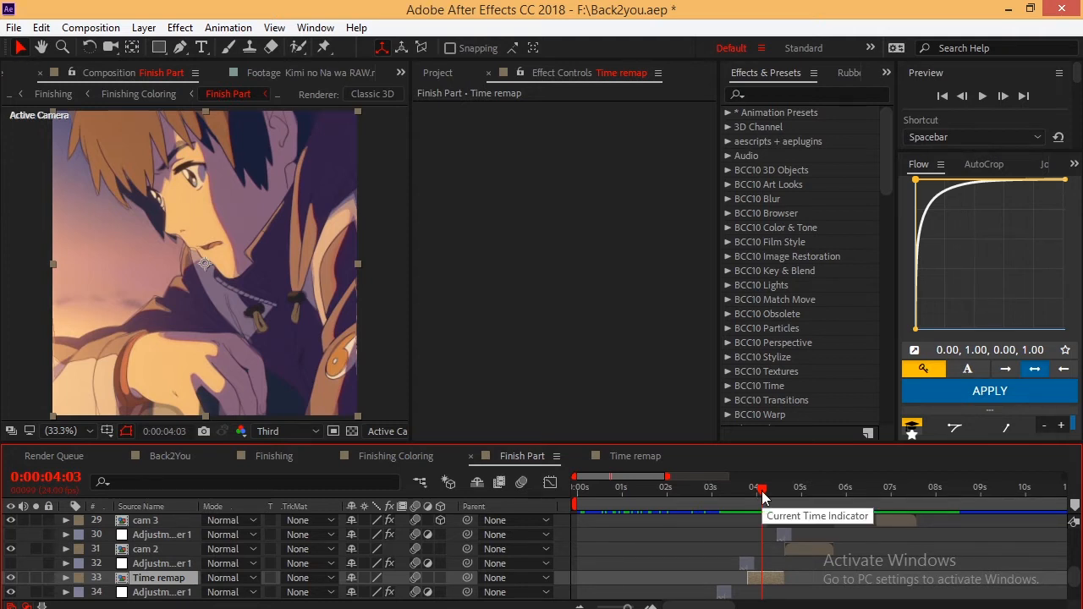
drag(764, 495, 737, 493)
click(747, 563)
click(9, 565)
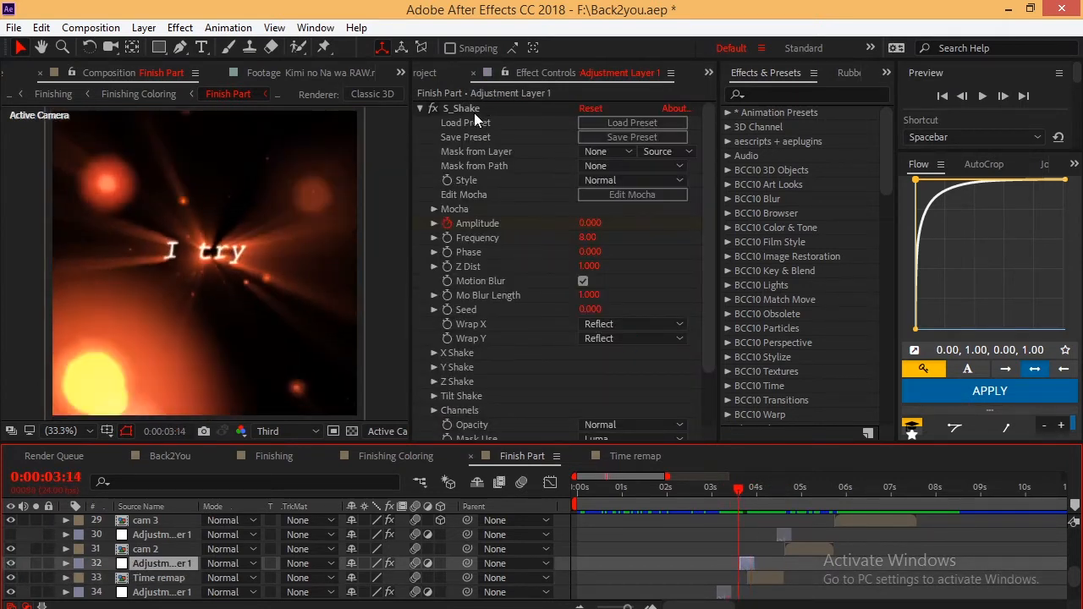
scroll(507, 203, down, 3)
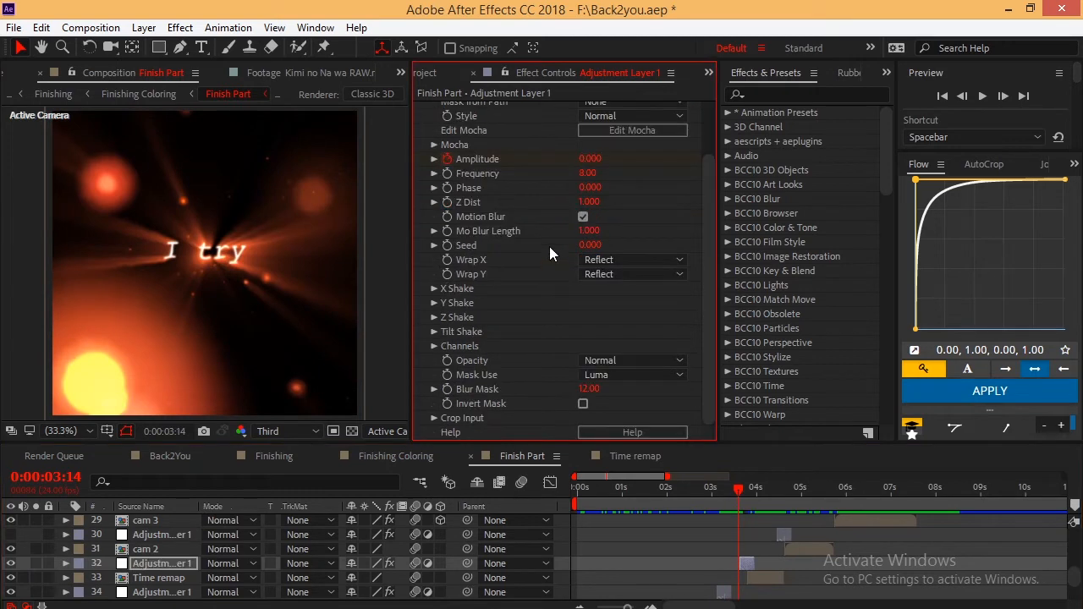
scroll(549, 246, up, 3)
Open the cam 2 precomp from 0:00:04:15 and preview its particle burst, stopping at 0:00:04:17
drag(731, 489, 787, 530)
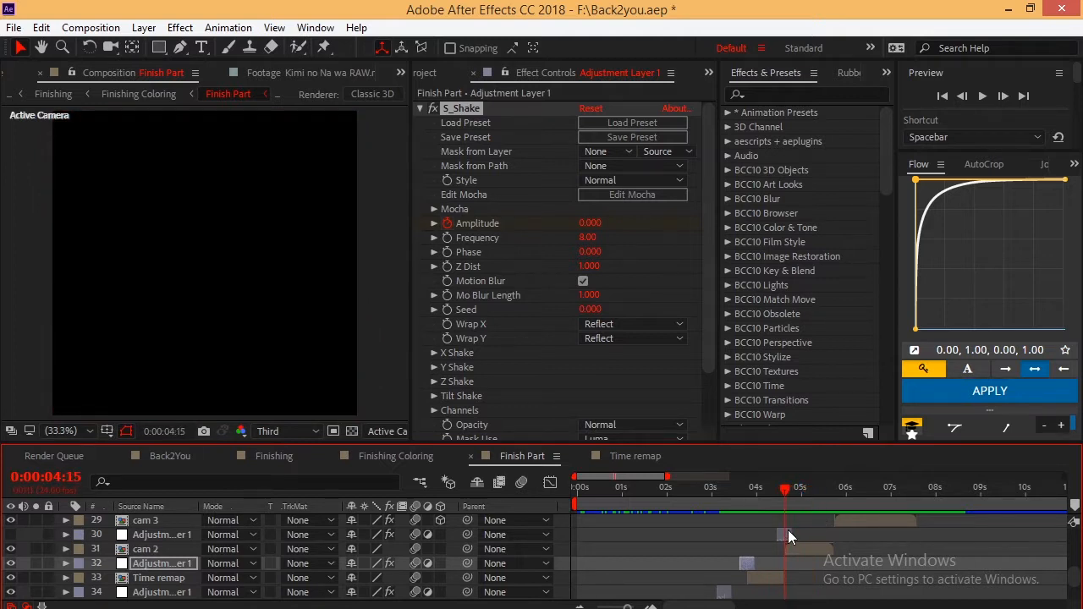
double_click(795, 548)
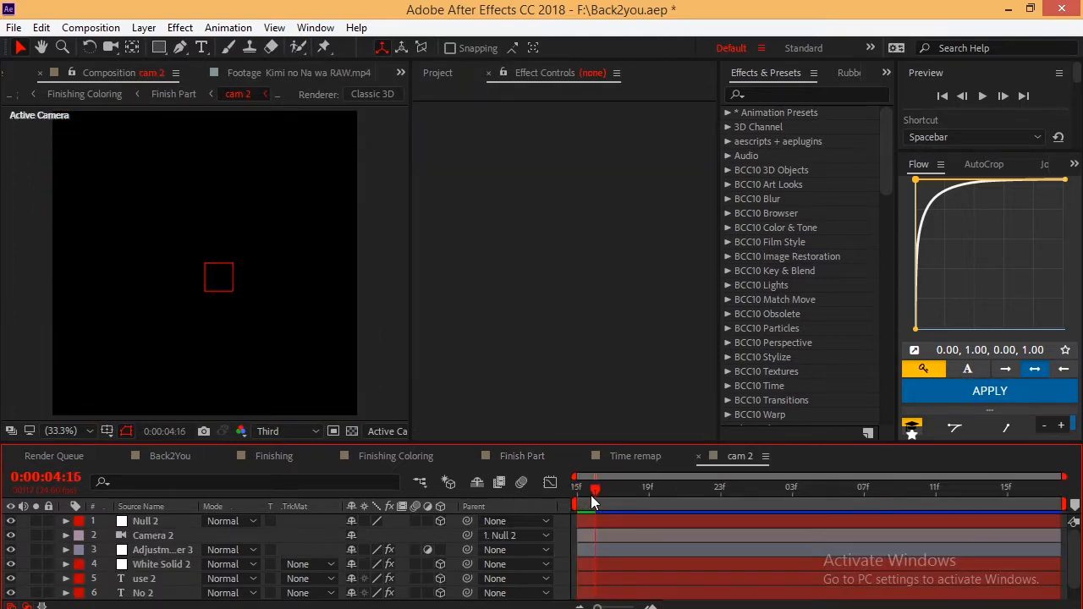
drag(628, 502, 720, 508)
click(649, 504)
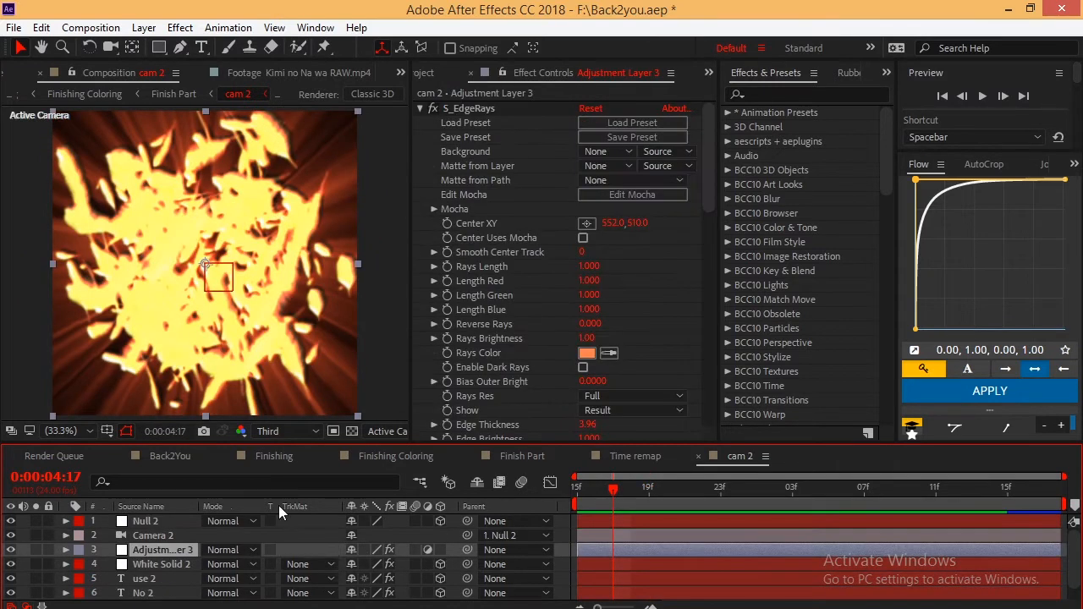
Open the Particular Designer for White Solid 2 and inspect the sprite settings in its Particle Type block
click(183, 570)
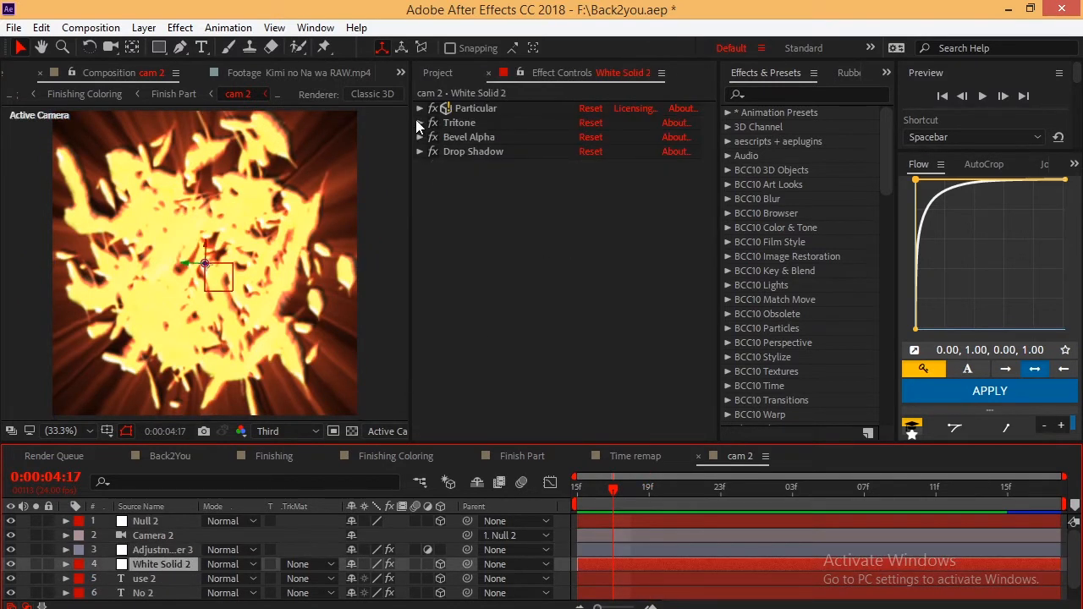
click(419, 108)
click(507, 168)
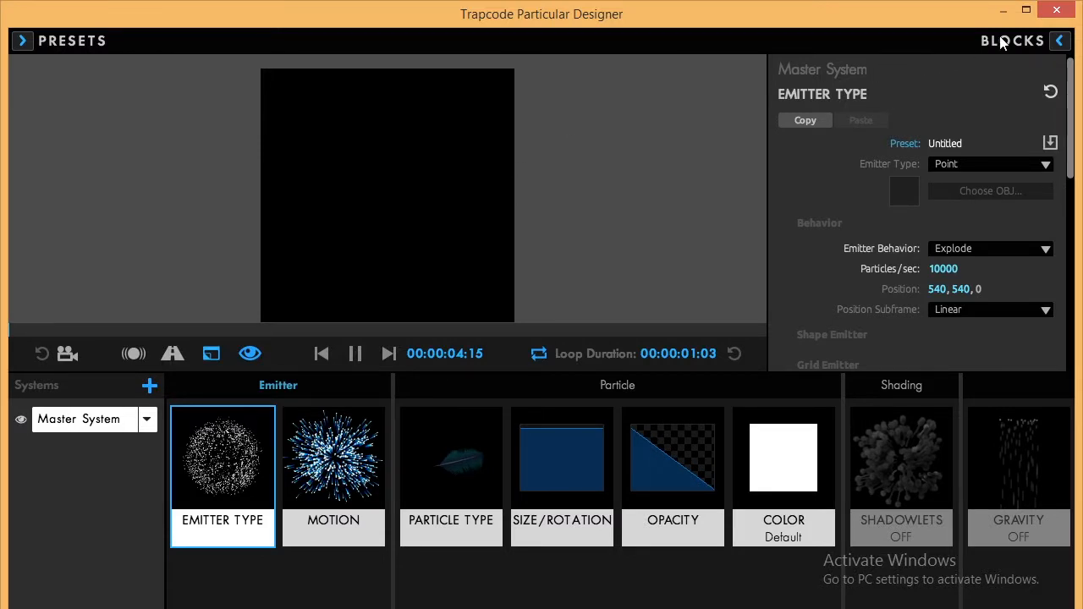
click(429, 433)
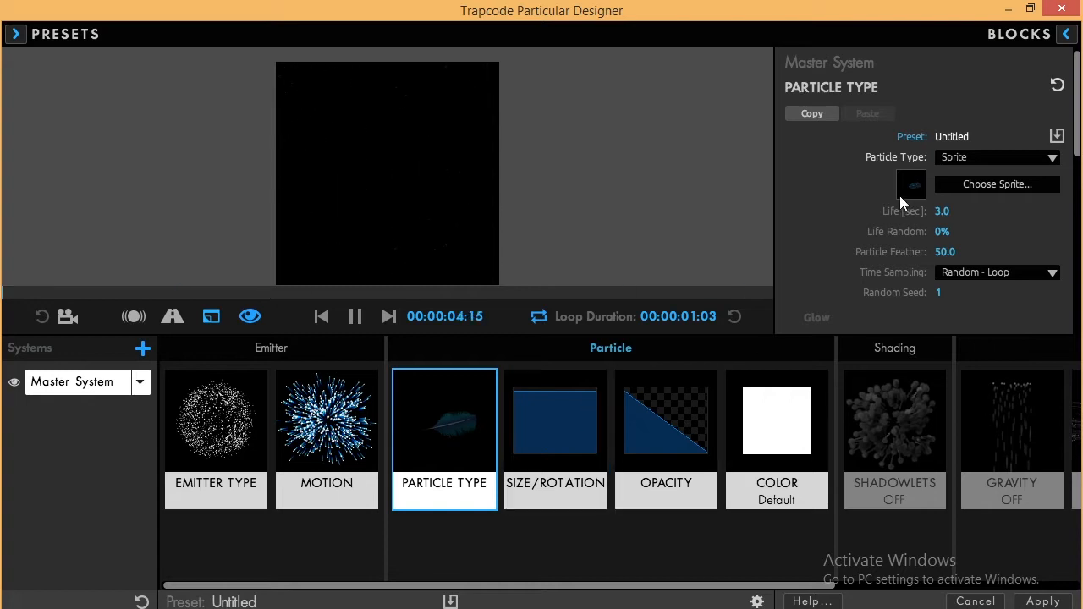
scroll(860, 167, down, 1)
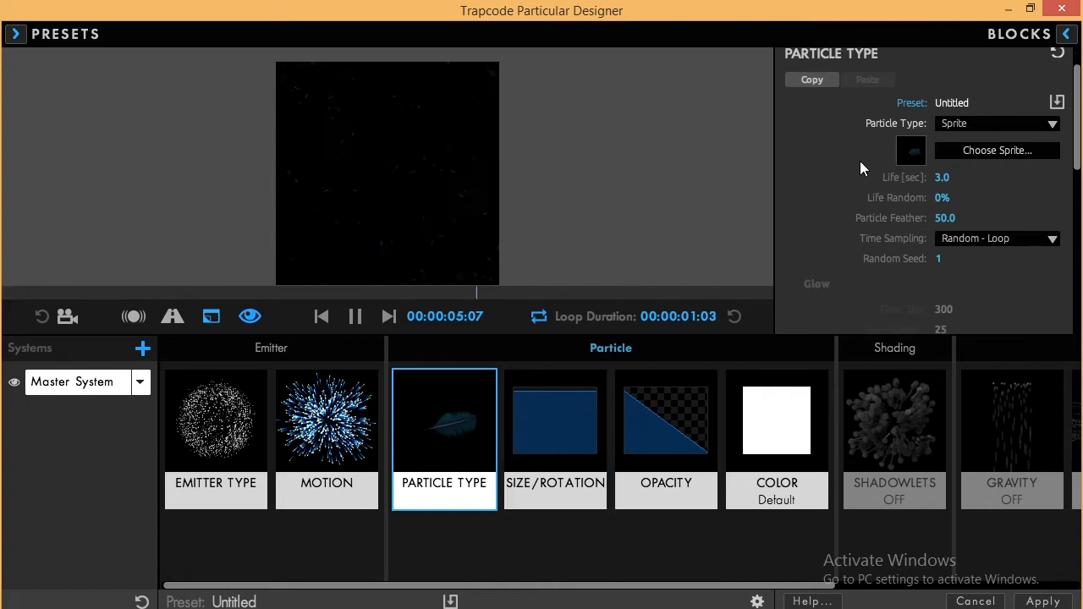
Check the available particle types and expand the Organic Matter sprites in the Particle block library
click(968, 125)
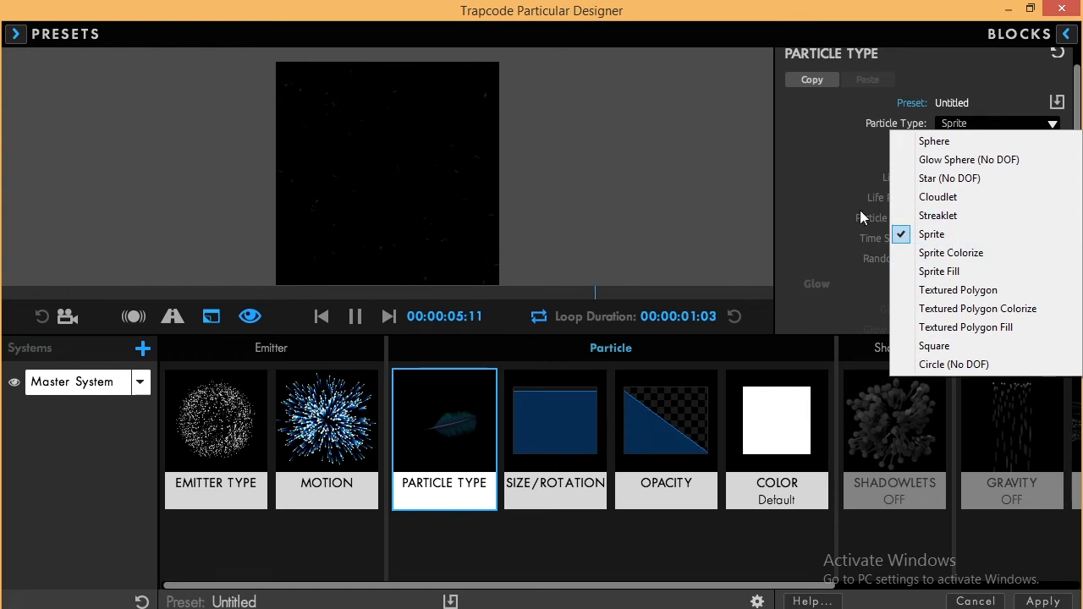
click(1066, 33)
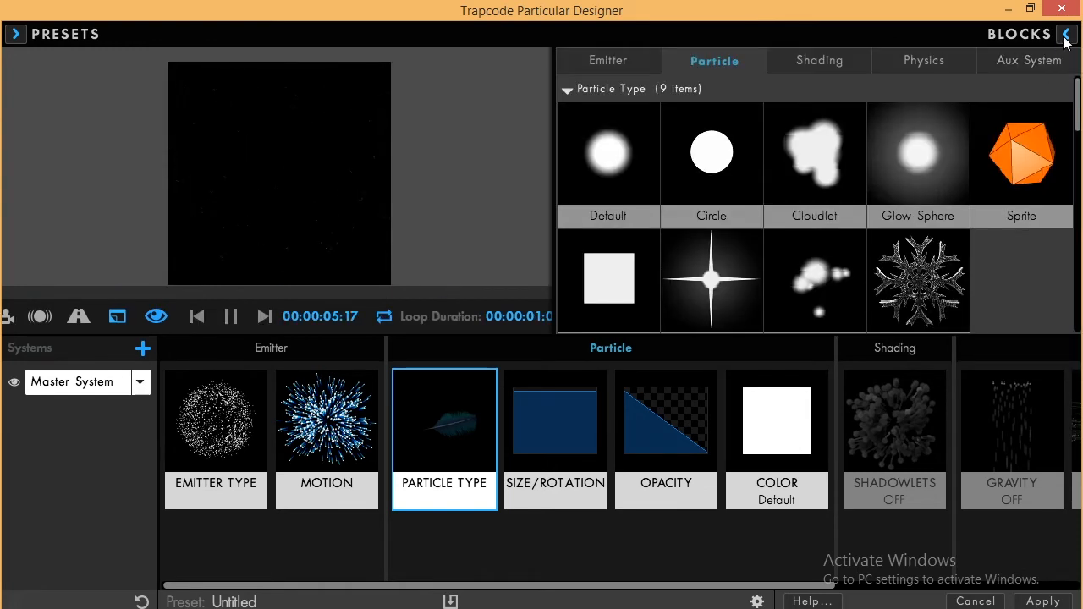
scroll(581, 183, down, 3)
scroll(568, 232, down, 1)
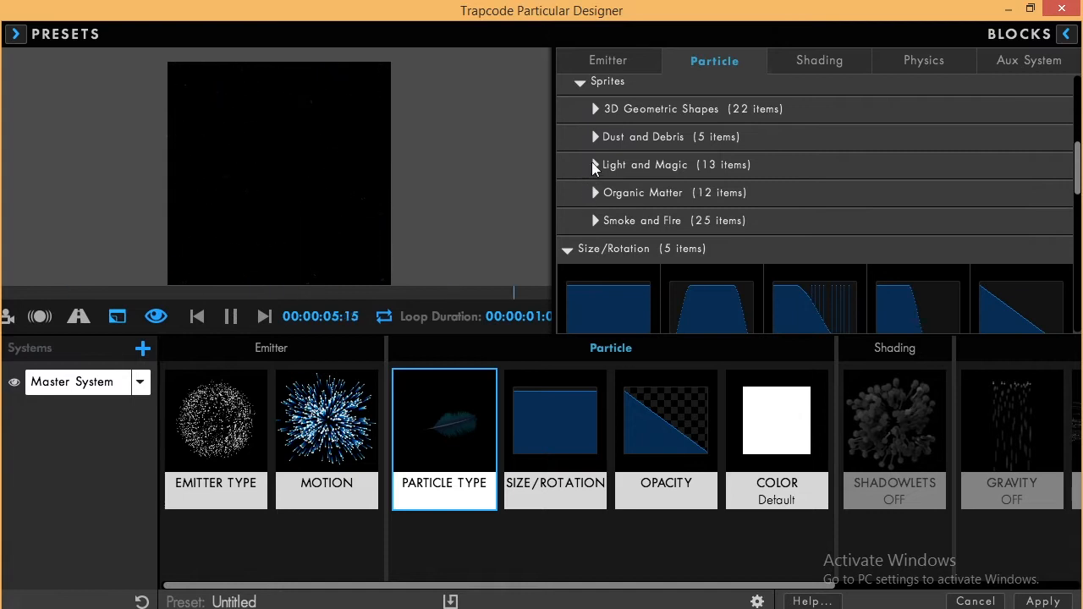
scroll(583, 253, up, 3)
scroll(583, 253, down, 5)
scroll(633, 121, up, 1)
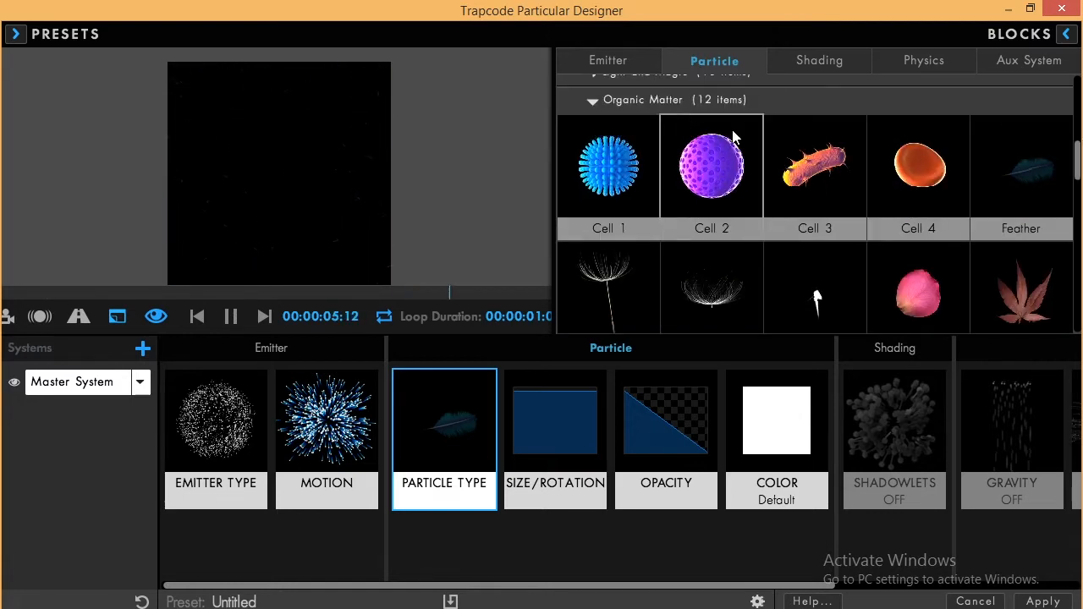
Look through the Organic Matter sprites, including Feather, and leave the block library without applying one
scroll(1024, 181, down, 3)
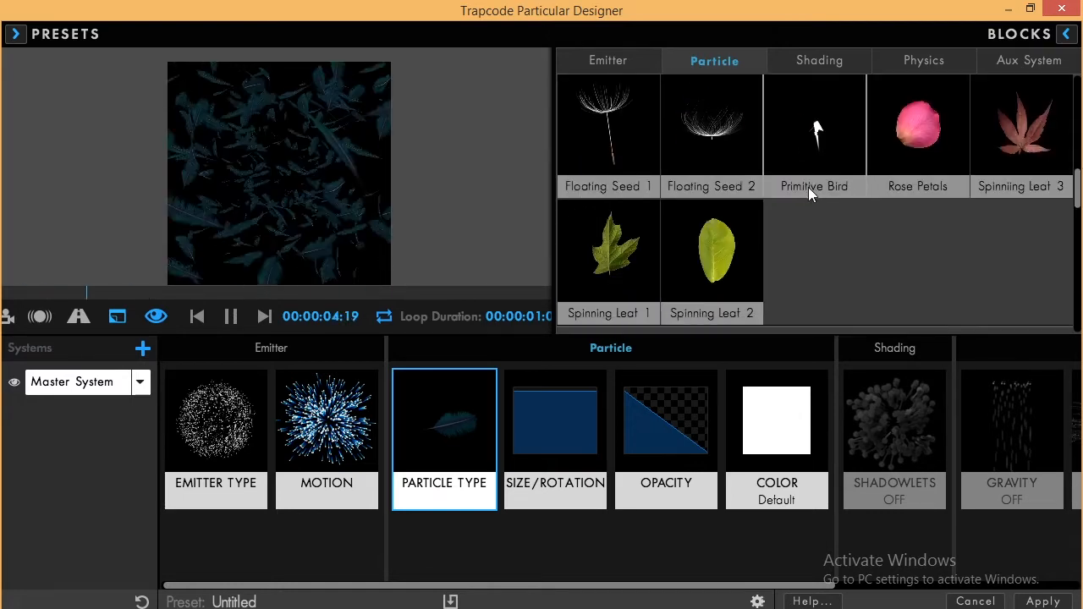
scroll(795, 241, up, 3)
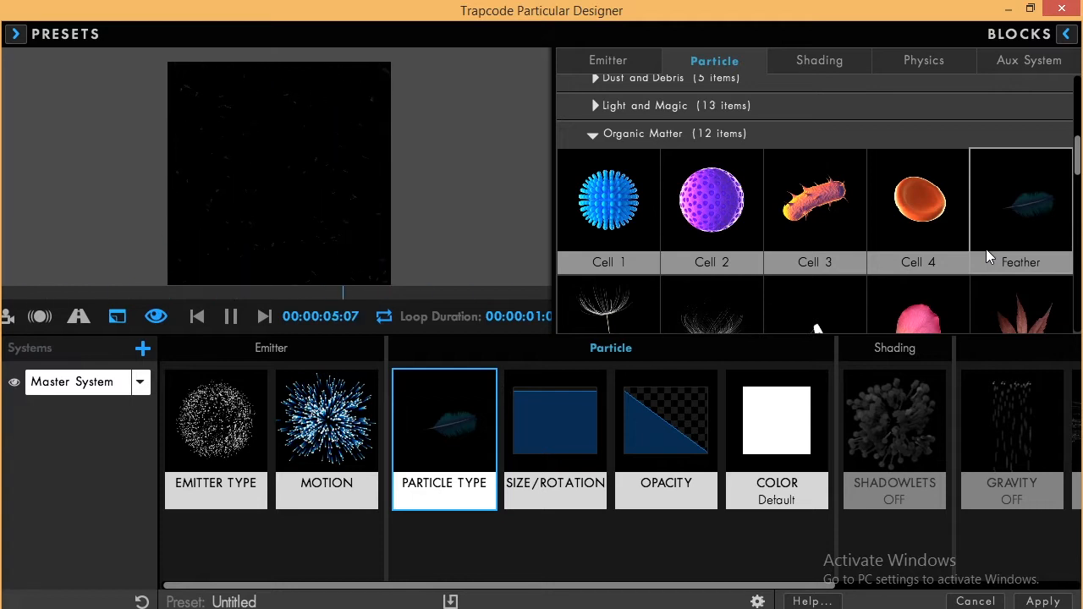
scroll(905, 199, down, 1)
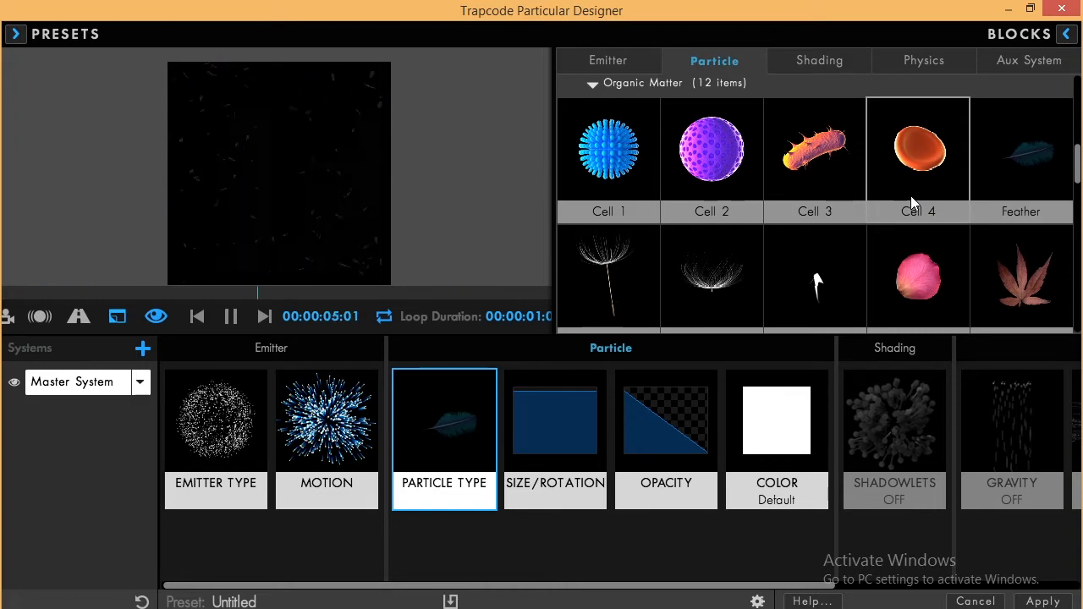
scroll(910, 196, up, 3)
click(595, 161)
click(479, 221)
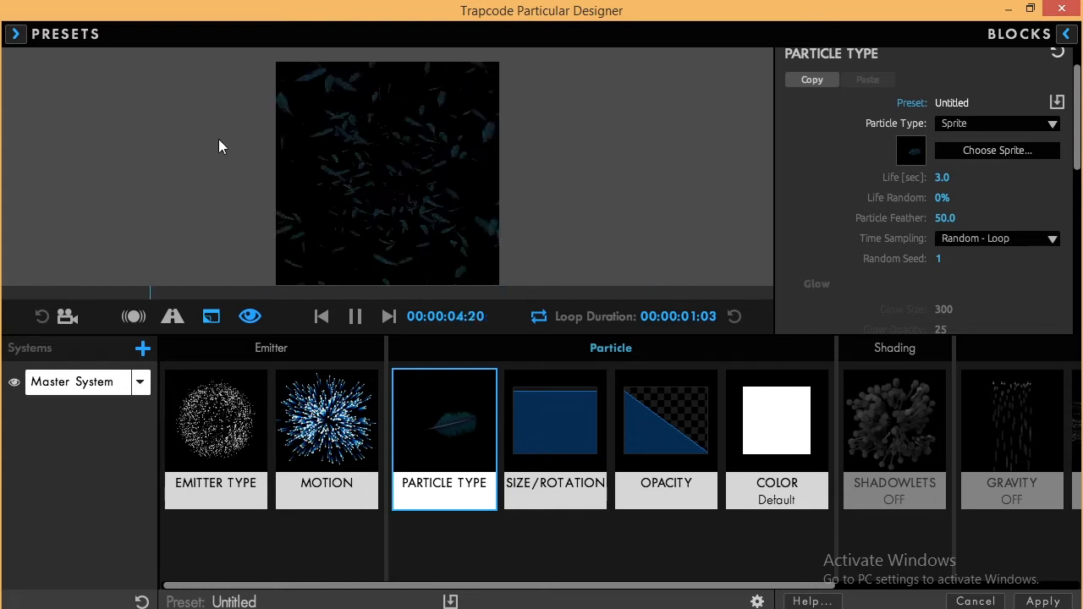
click(16, 37)
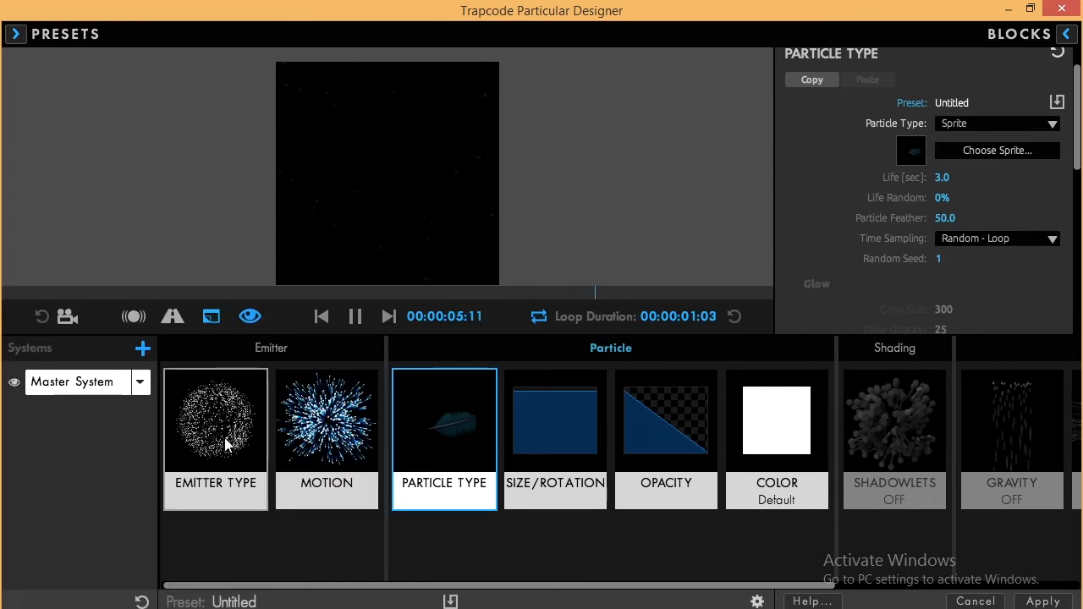
Inspect the Emitter Type block's behavior and particle rate, and the Motion block's settings
click(227, 441)
drag(1078, 103, 1079, 132)
click(963, 169)
click(910, 148)
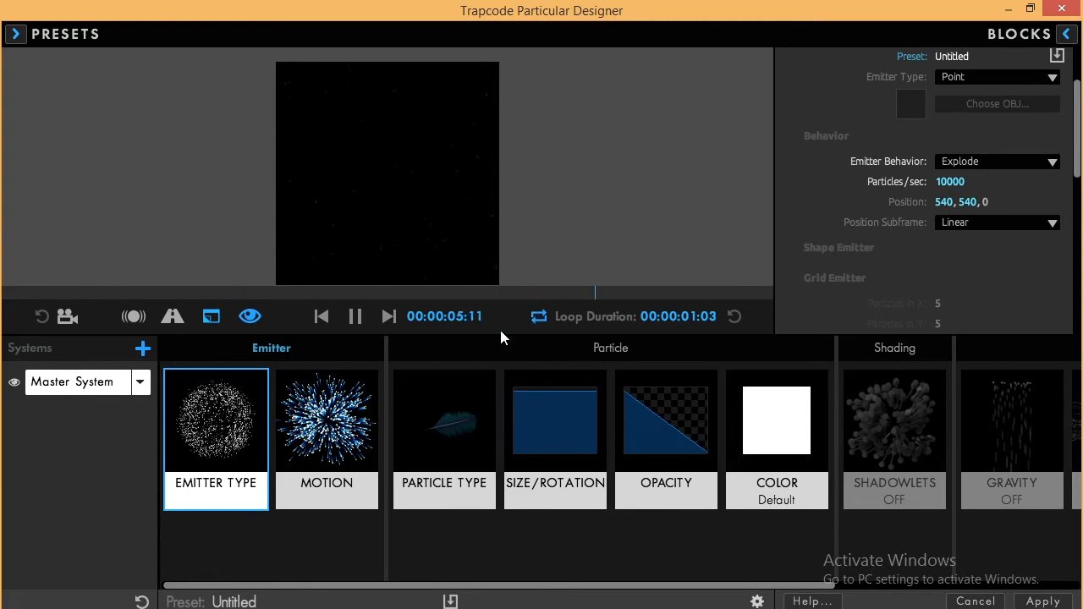
click(359, 424)
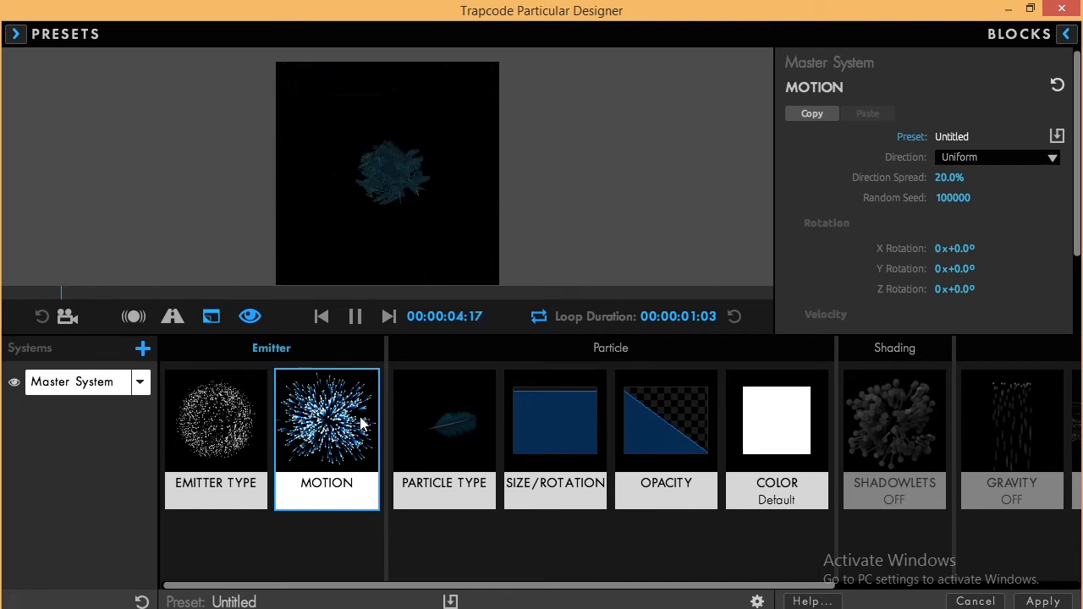
Reset the Opacity Over Life graph and apply the preset that falls linearly from start to end
click(644, 444)
scroll(989, 203, down, 2)
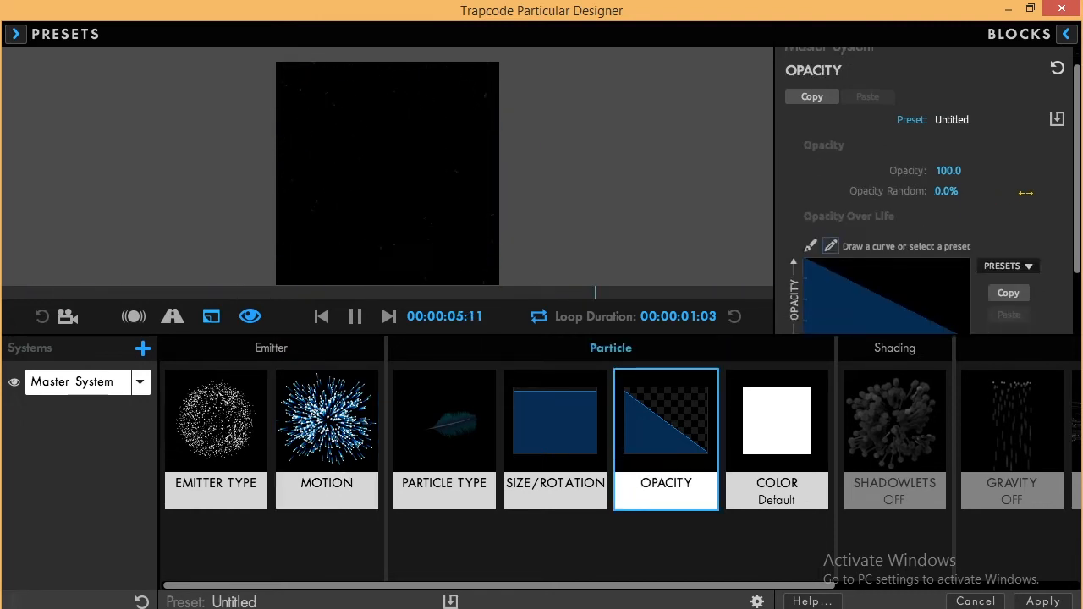
click(1006, 232)
click(1000, 271)
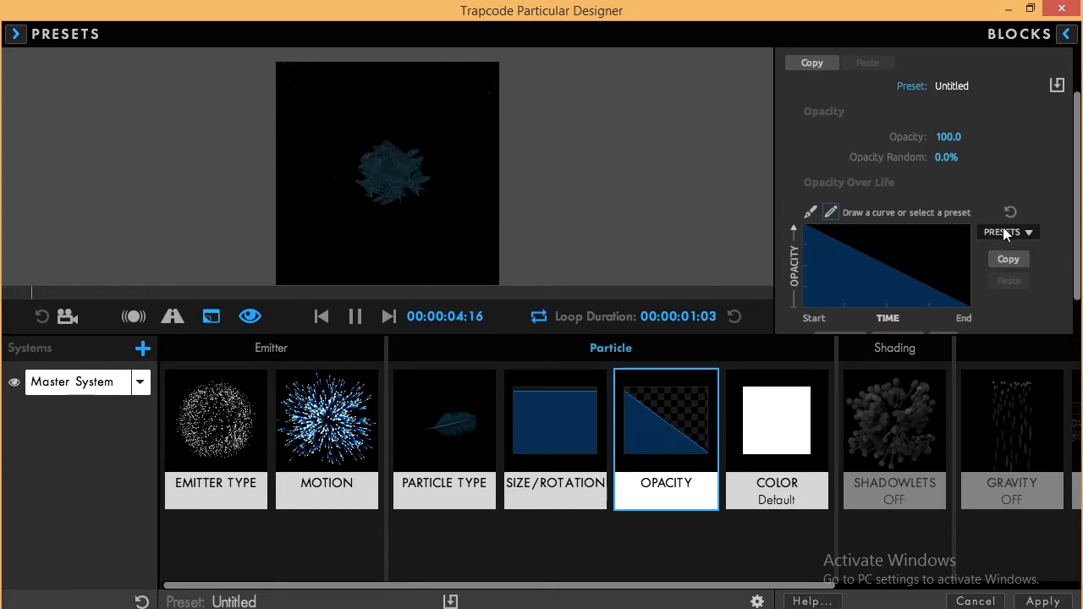
click(1009, 212)
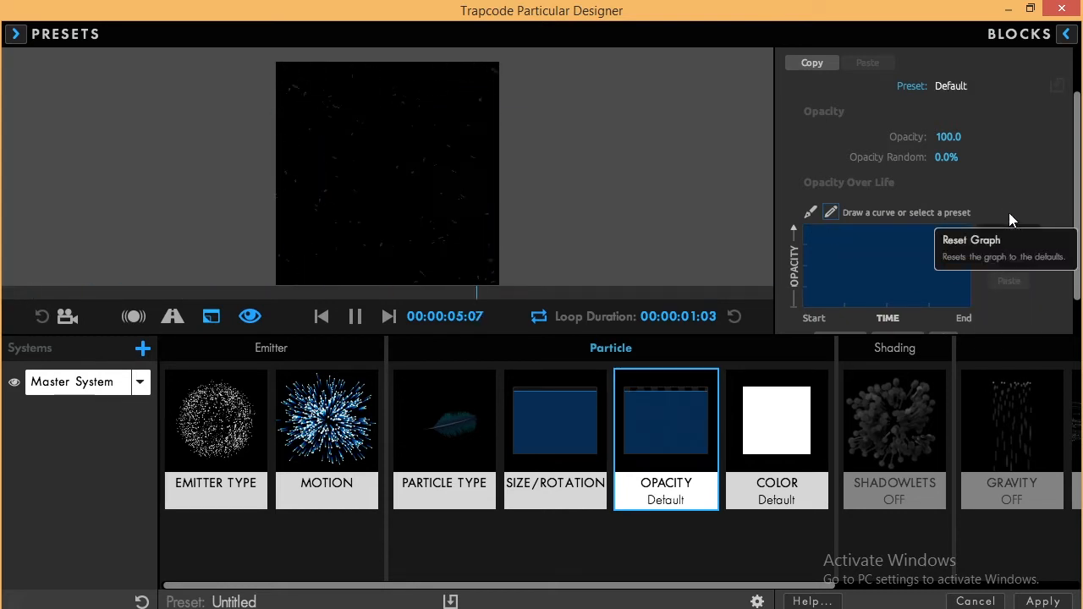
click(1009, 232)
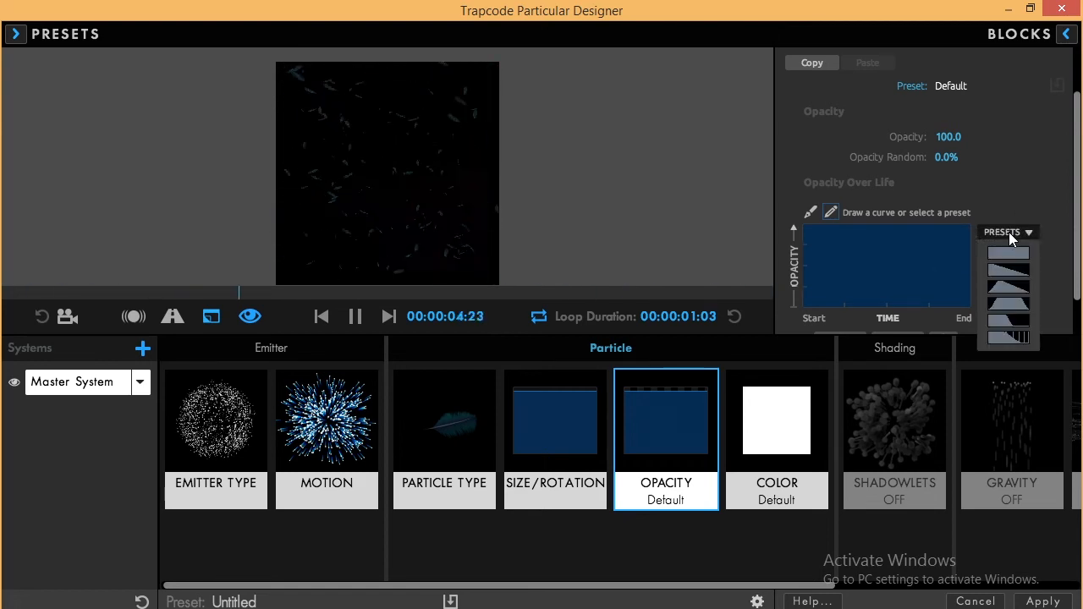
click(1016, 270)
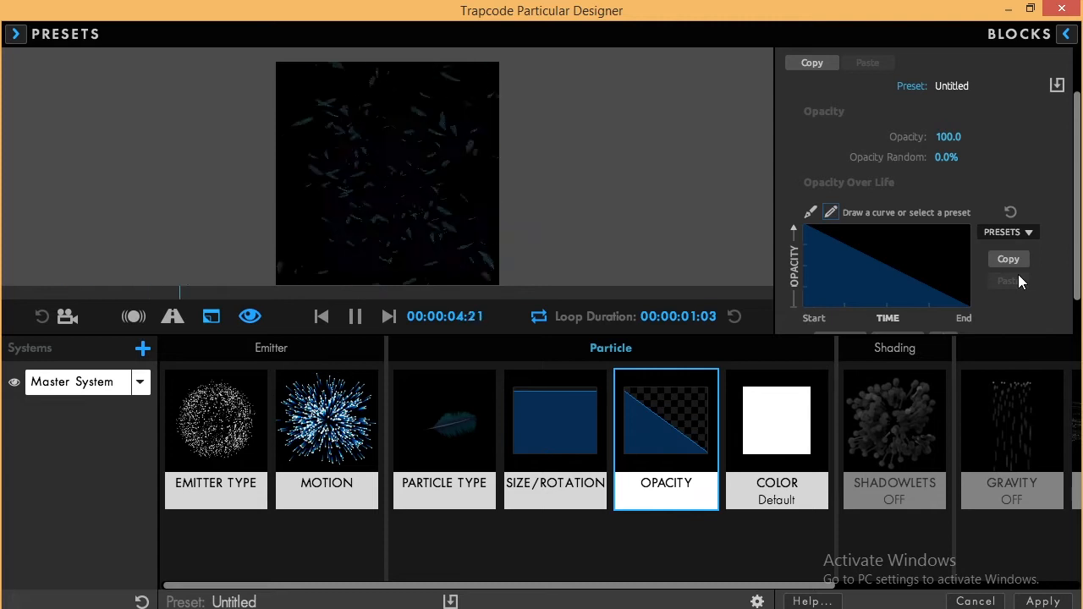
Review the Size/Rotation, Particle Type and Color blocks, and close the Designer without applying changes
click(555, 432)
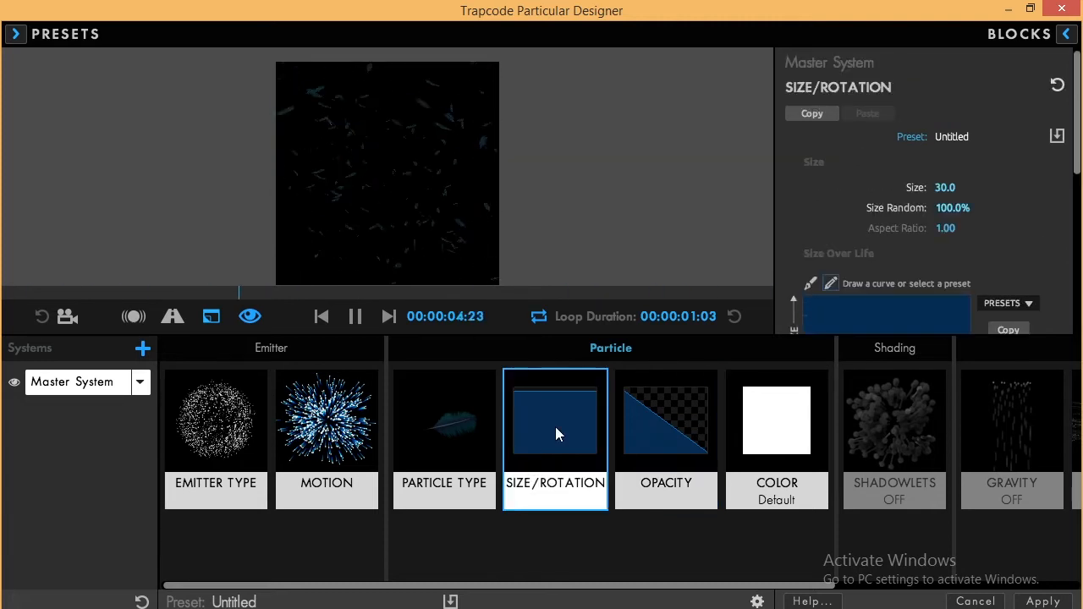
click(788, 466)
click(470, 460)
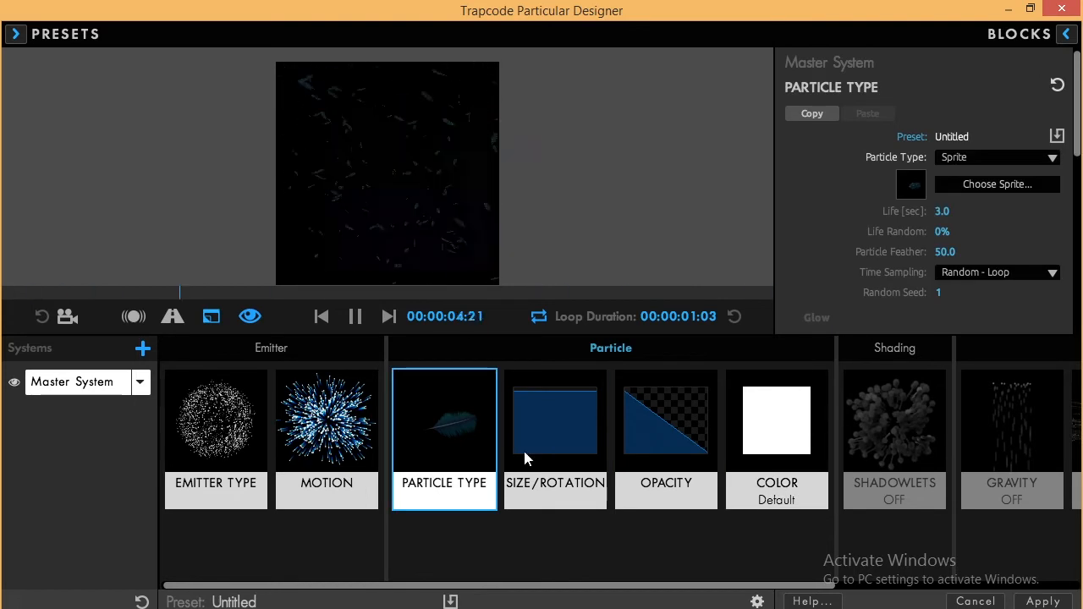
click(773, 415)
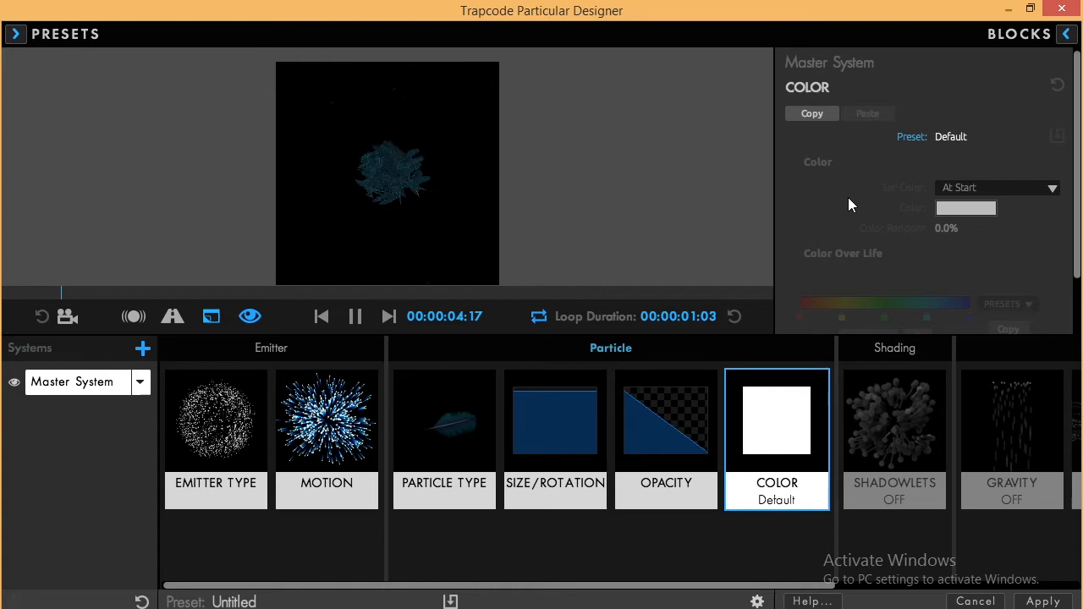
click(981, 600)
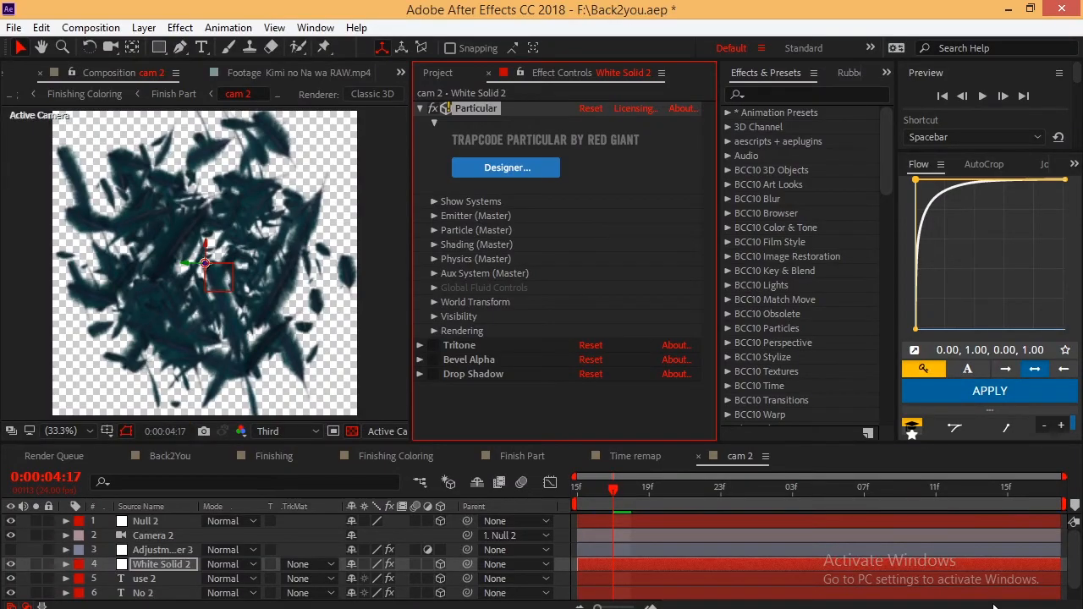
Enable Tritone, Bevel Alpha and Drop Shadow on White Solid 2 and turn off the transparency grid
click(432, 344)
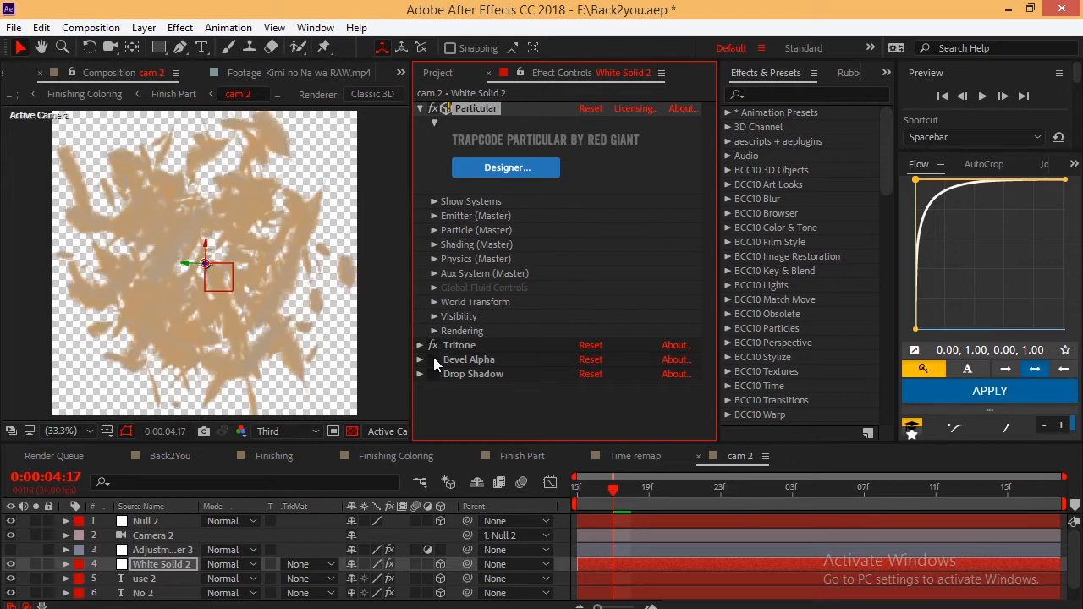
click(432, 359)
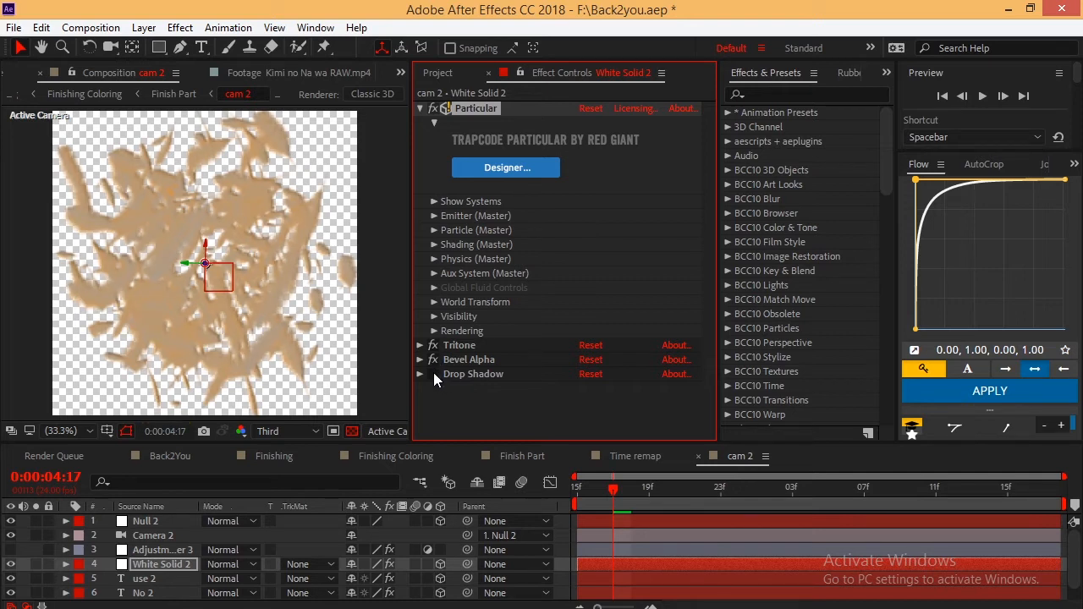
click(432, 374)
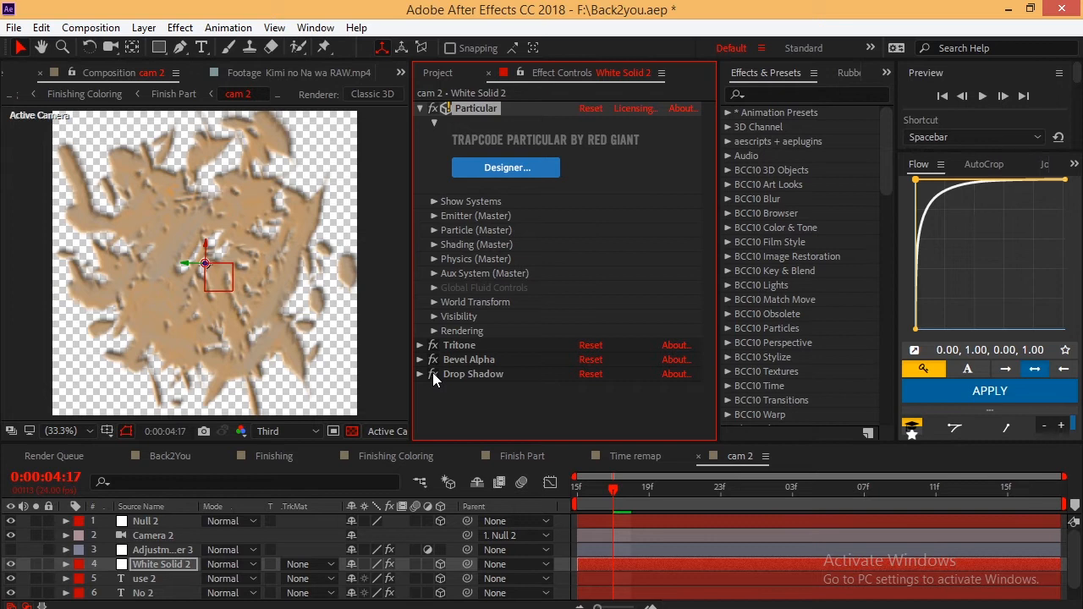
click(351, 431)
Review the effects on Adjustment Layer 3 in cam 2, including the Turbulent Displace and Glow settings
click(159, 549)
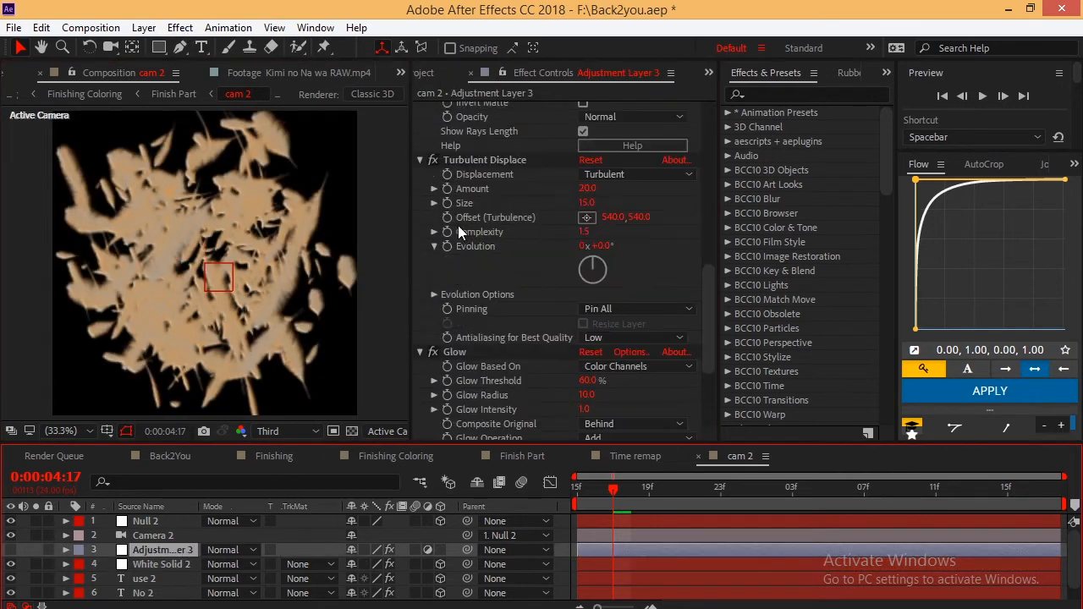
scroll(457, 225, down, 3)
click(467, 199)
scroll(469, 199, up, 3)
scroll(468, 200, up, 3)
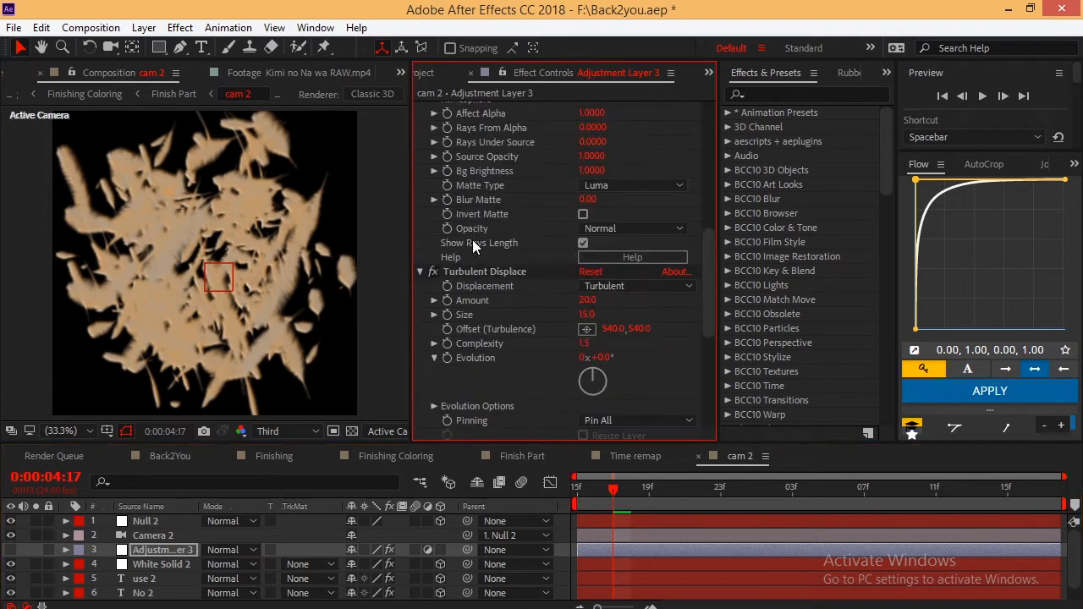
Return to Finish Part and view the cam text scene at 0:00:03:12
click(533, 457)
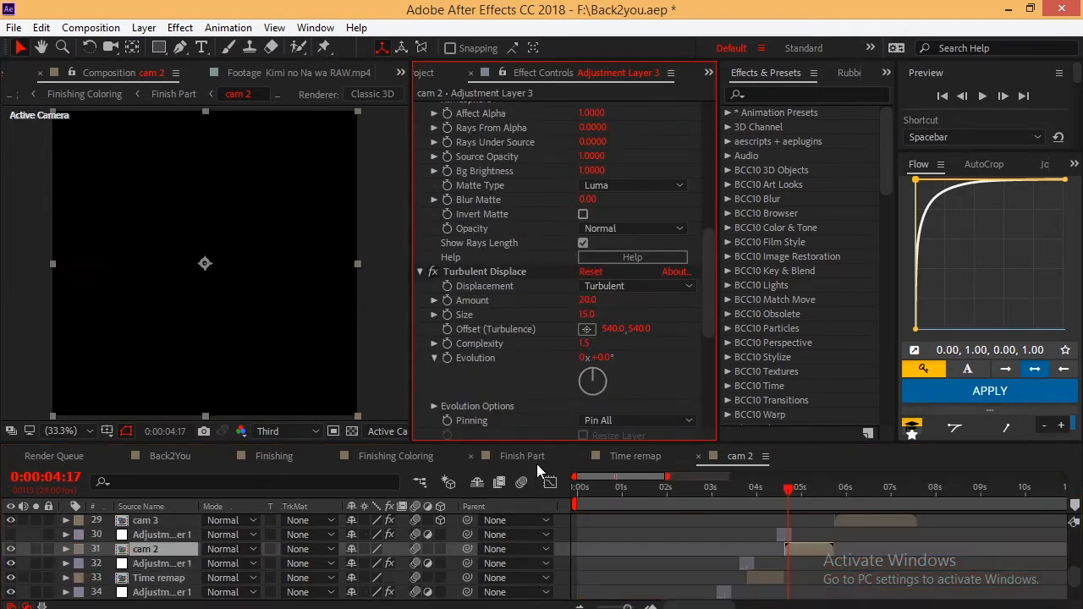
click(757, 574)
scroll(742, 536, down, 3)
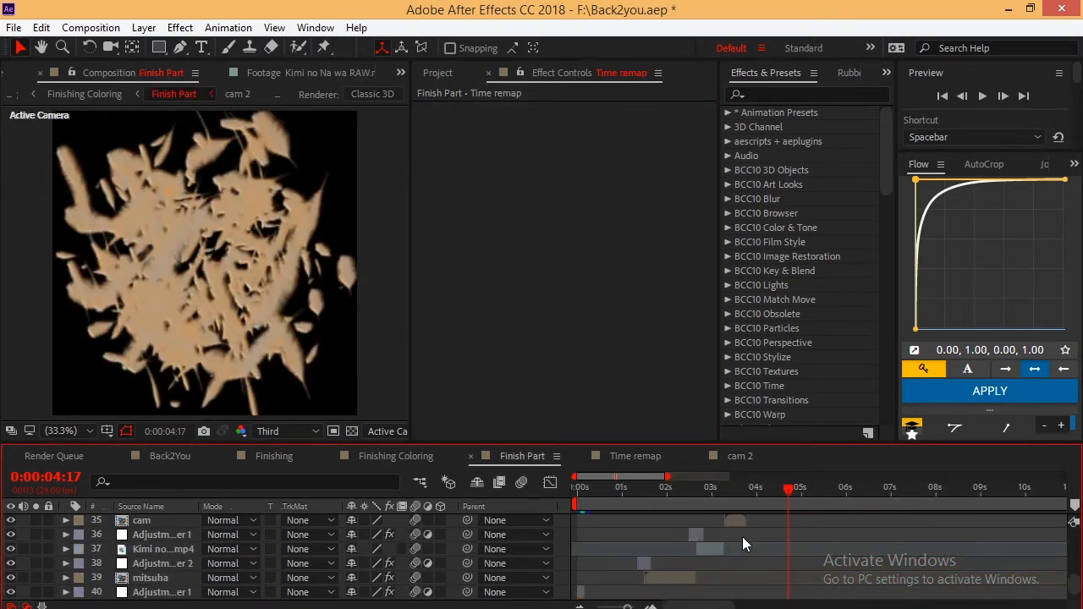
scroll(739, 514, up, 2)
click(734, 487)
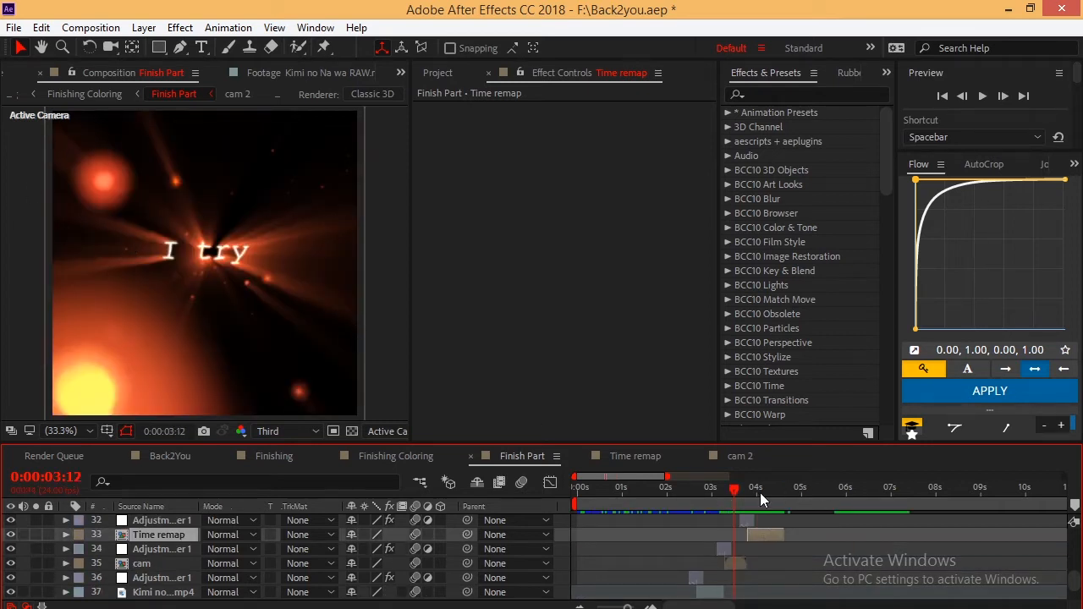
Go to 0:00:05:04, open the cam 2 precomp and make Adjustment Layer 3 visible
click(760, 489)
scroll(774, 539, up, 2)
click(808, 488)
click(810, 549)
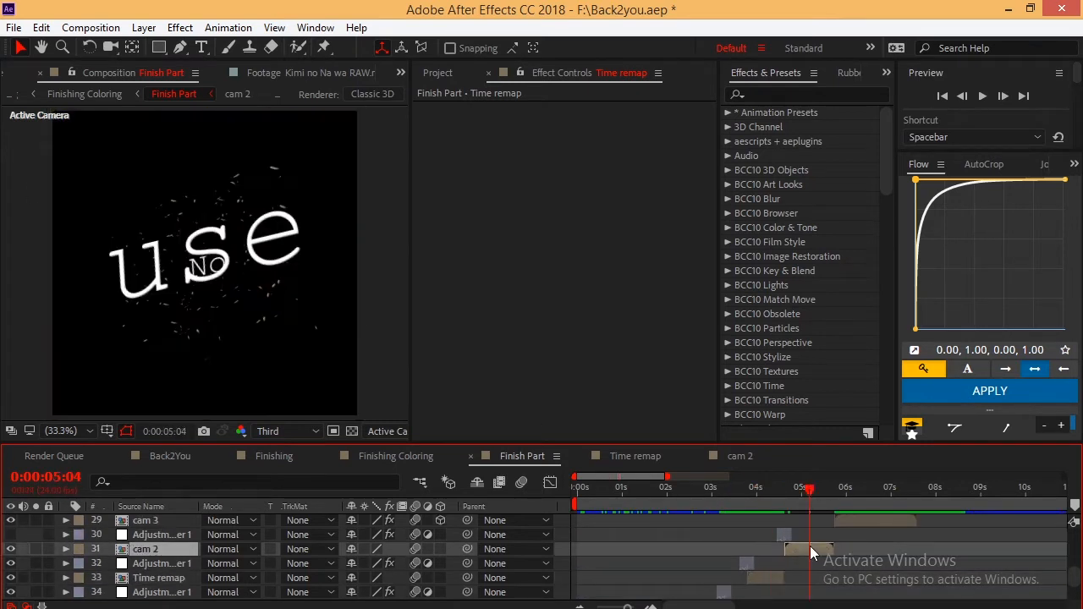
double_click(810, 548)
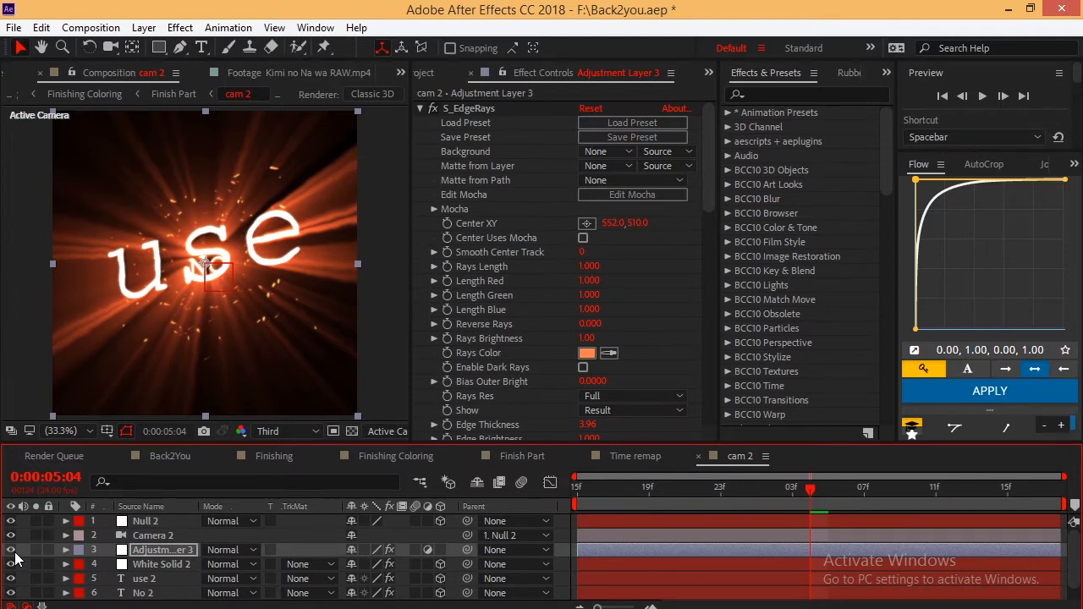
Close the Time remap and cam 2 timelines and view Finish Part at 0:00:04:20
scroll(15, 558, down, 1)
click(621, 459)
click(580, 457)
click(580, 456)
scroll(674, 546, down, 1)
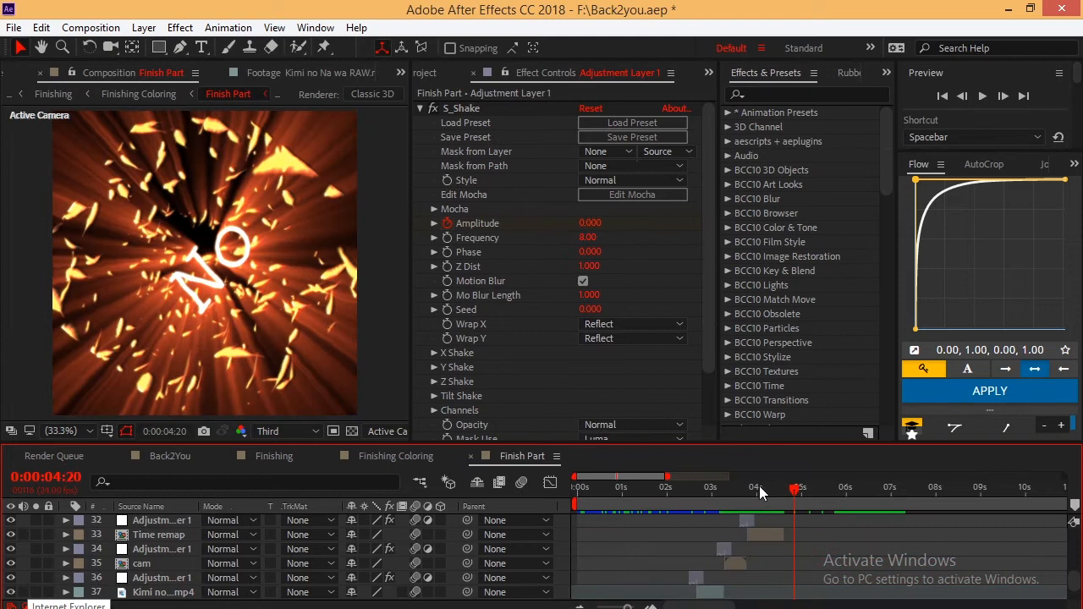
Scrub through the Finish Part scenes and open the cam 3 precomp at 0:00:06:06
scroll(762, 488, up, 1)
click(767, 491)
drag(769, 493, 857, 495)
click(767, 548)
click(758, 492)
scroll(757, 492, up, 3)
double_click(780, 560)
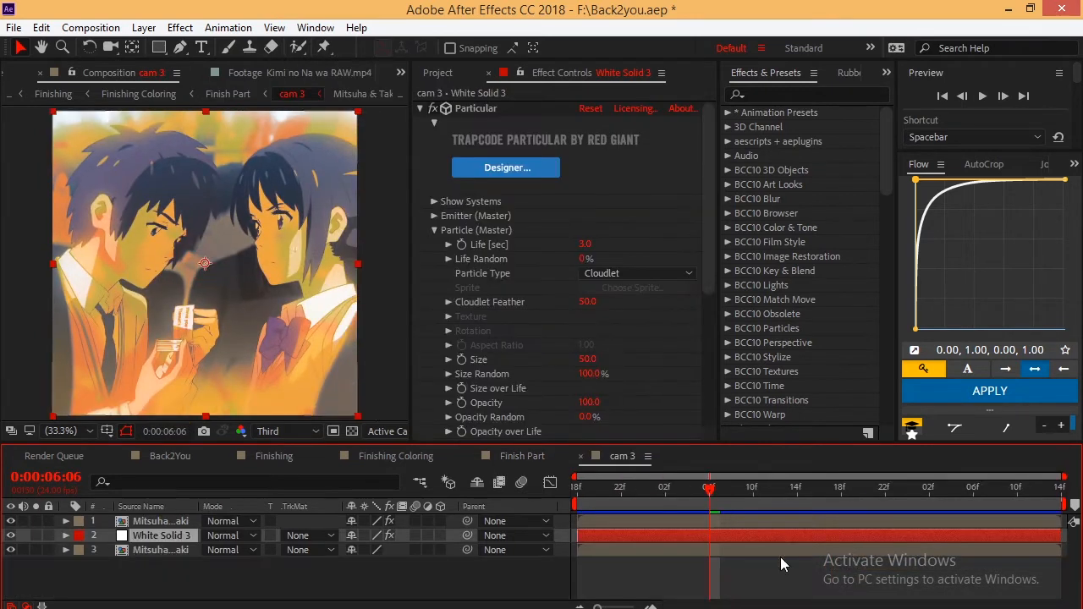
Hide and reshow White Solid 3 to compare its particle overlay, and open its Particular Designer
click(11, 536)
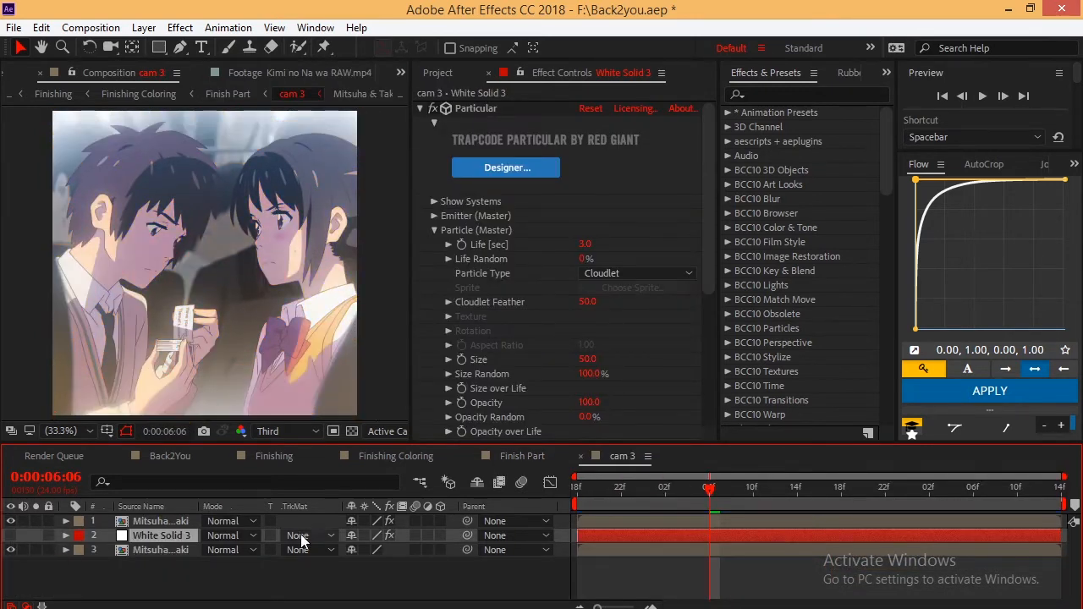
click(10, 536)
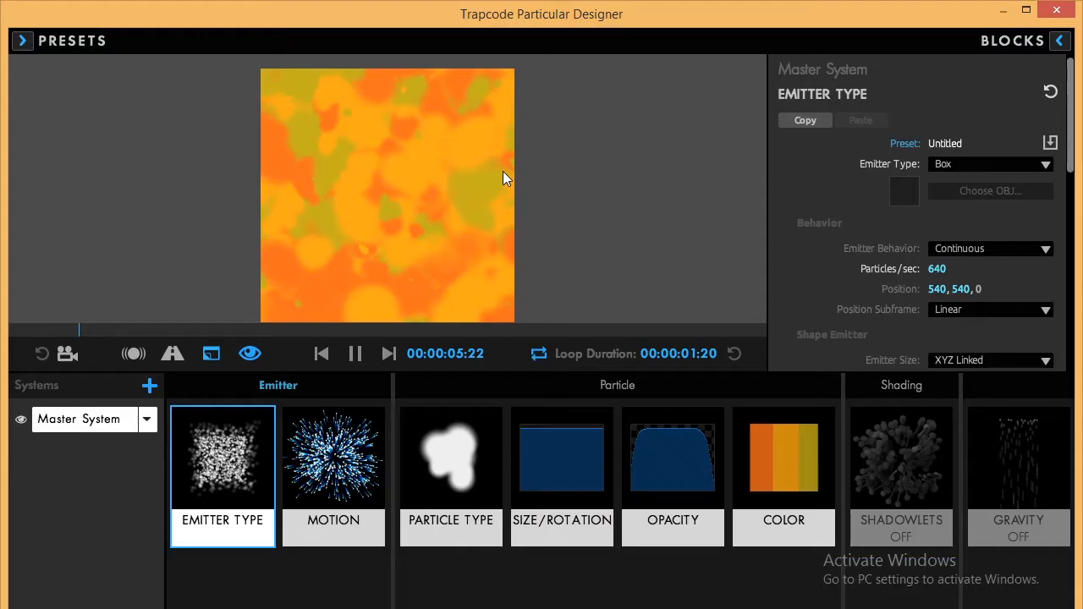
click(444, 423)
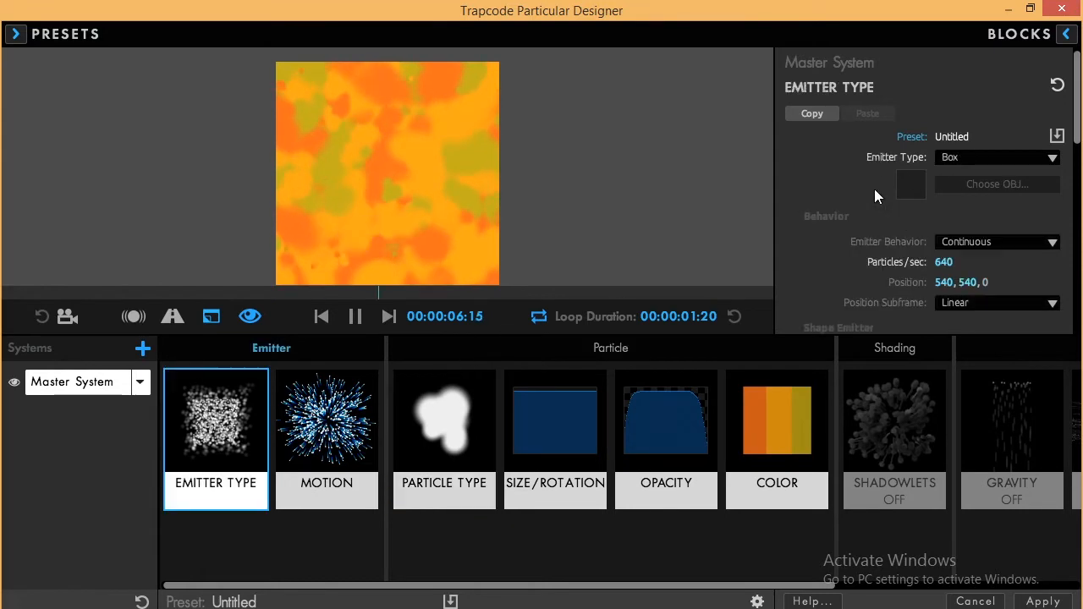
Review the Color, Size/Rotation and Emitter Type blocks of White Solid 3's particles and apply the Designer
click(777, 423)
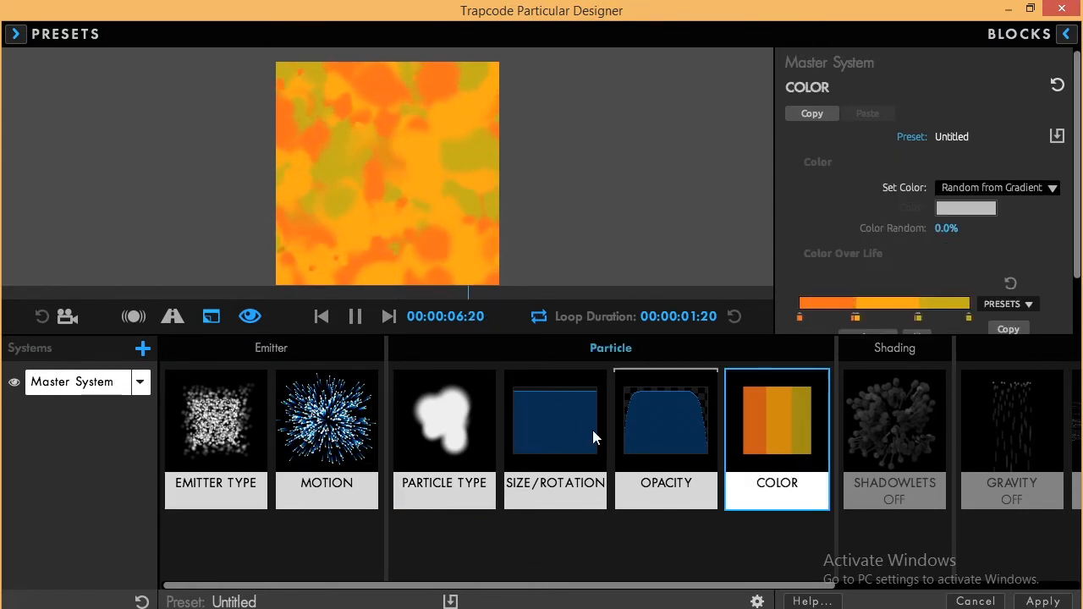
click(588, 430)
click(216, 427)
click(1032, 599)
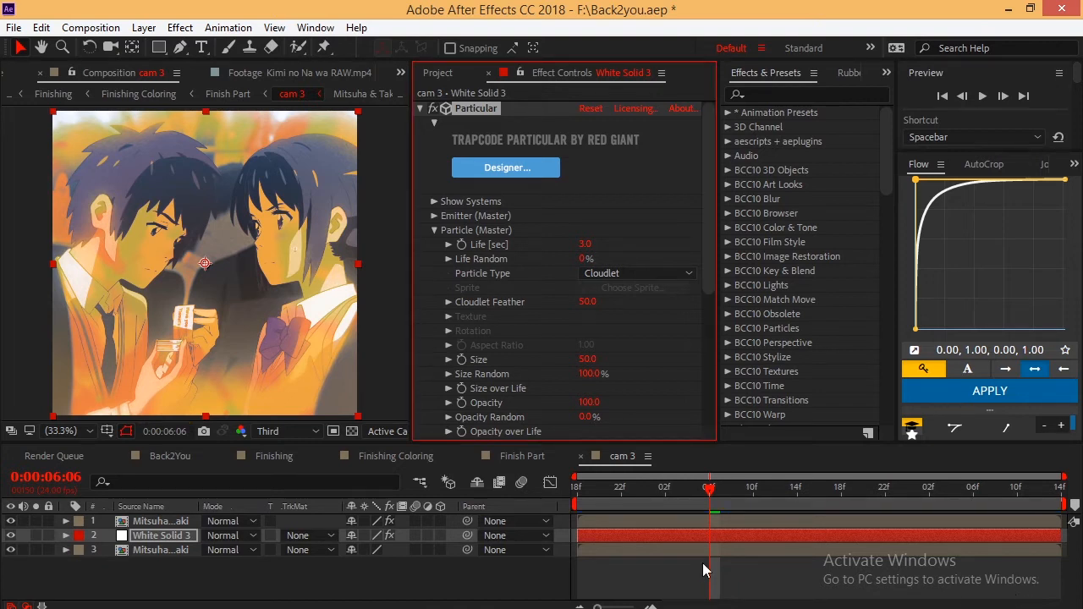
Copy White Solid 3 from cam 3 into the Mitsuha & Taki precomp and set its blending mode to Overlay
drag(694, 560, 606, 539)
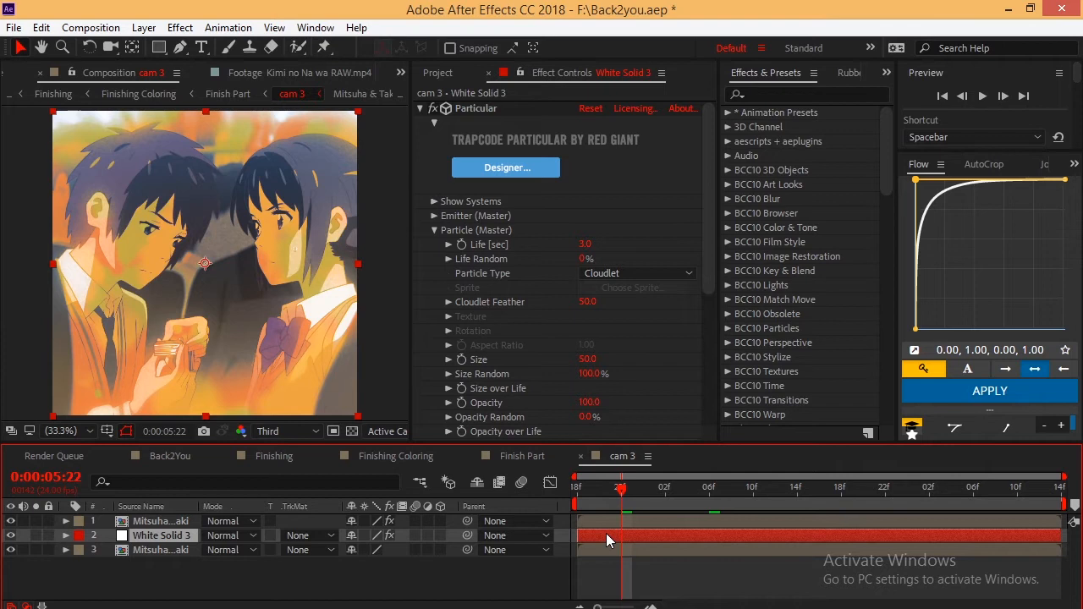
click(369, 578)
click(159, 536)
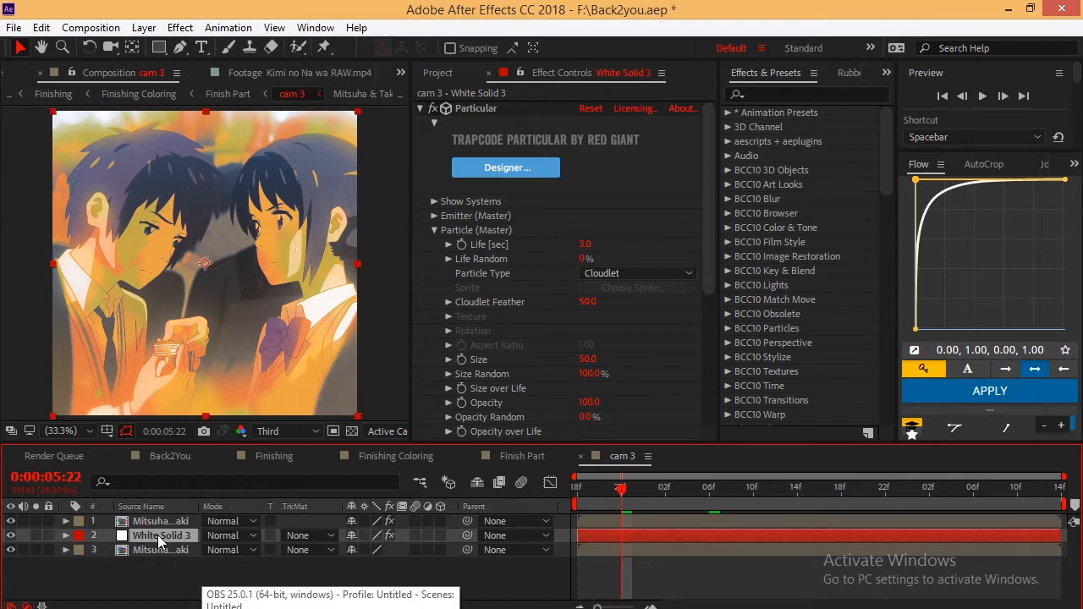
double_click(171, 522)
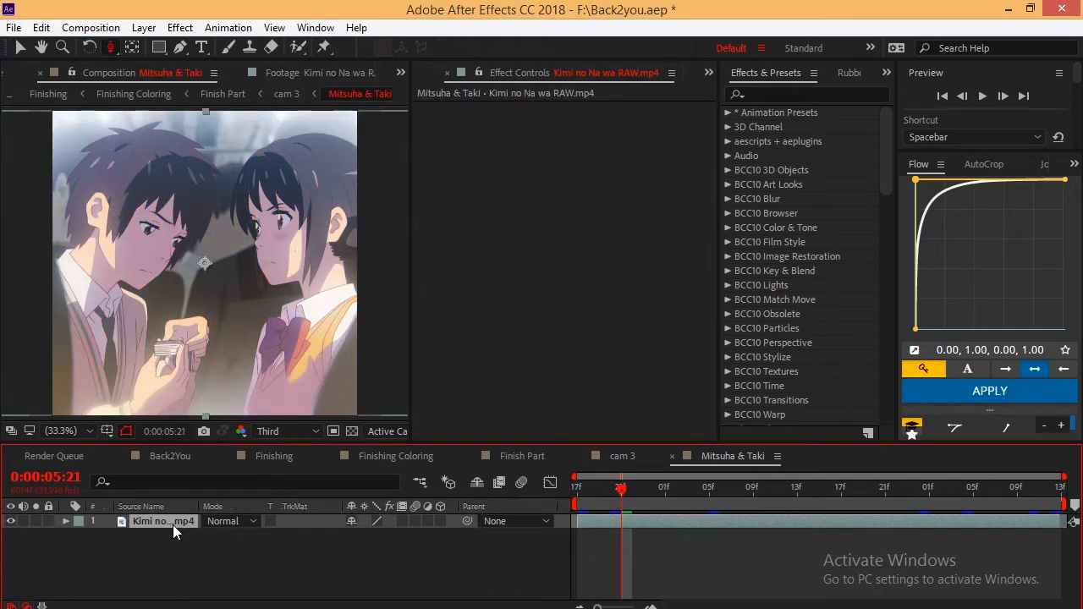
key(ctrl+v)
click(227, 521)
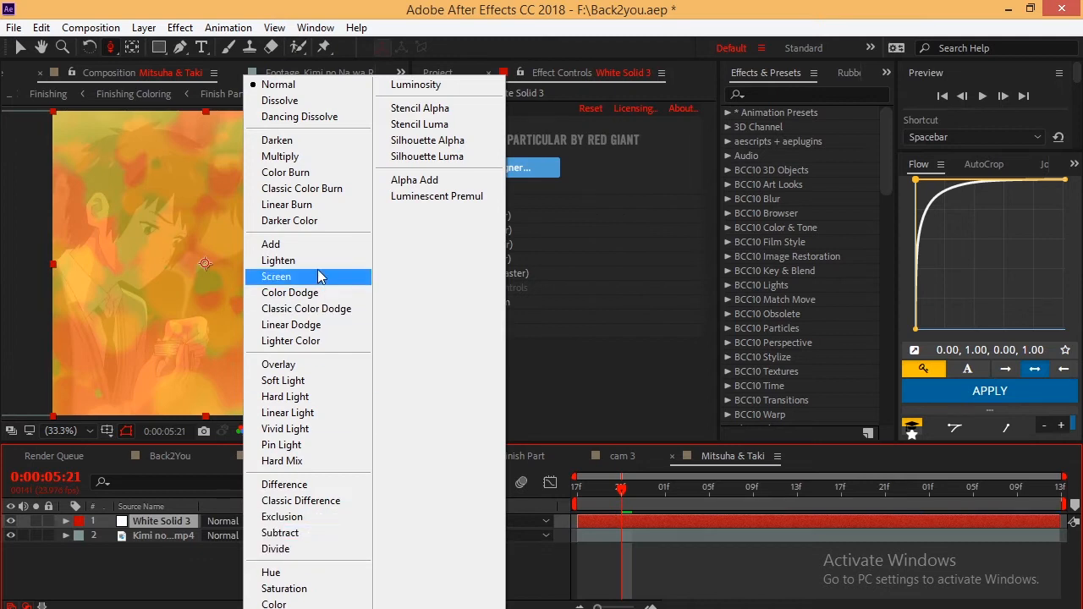
click(318, 365)
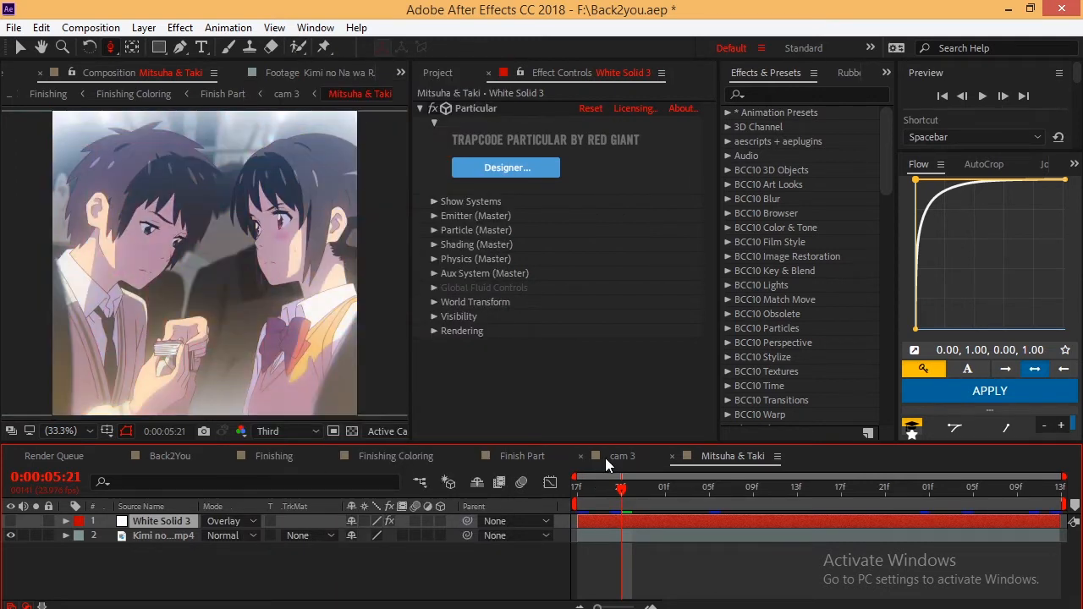
Return to cam 3 and examine the Linear Color Key on the top Mitsuha & Taki layer around 0:00:05:22
click(620, 456)
click(605, 533)
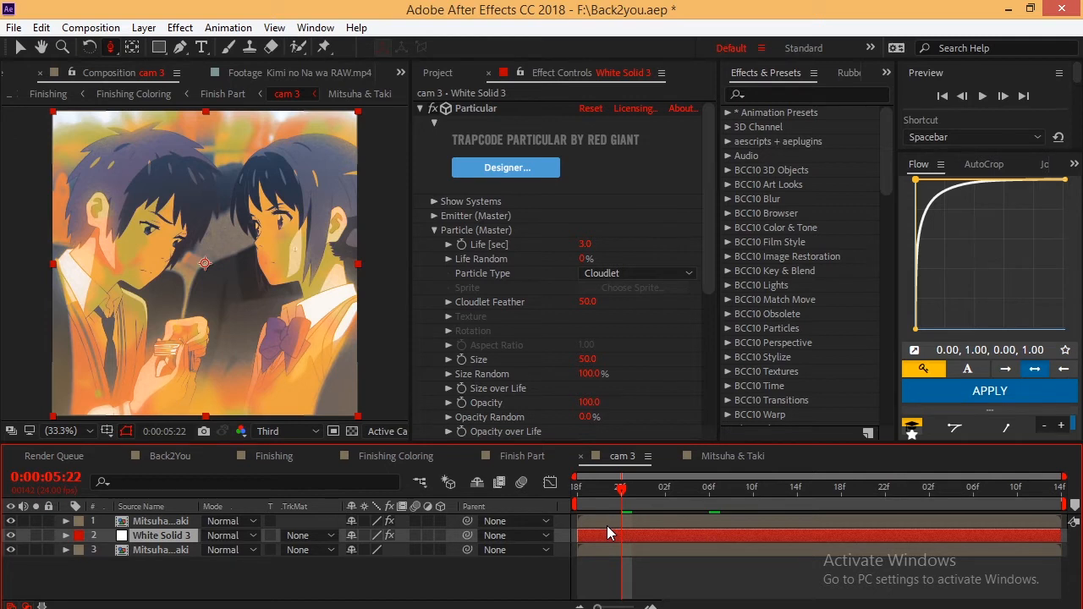
click(607, 523)
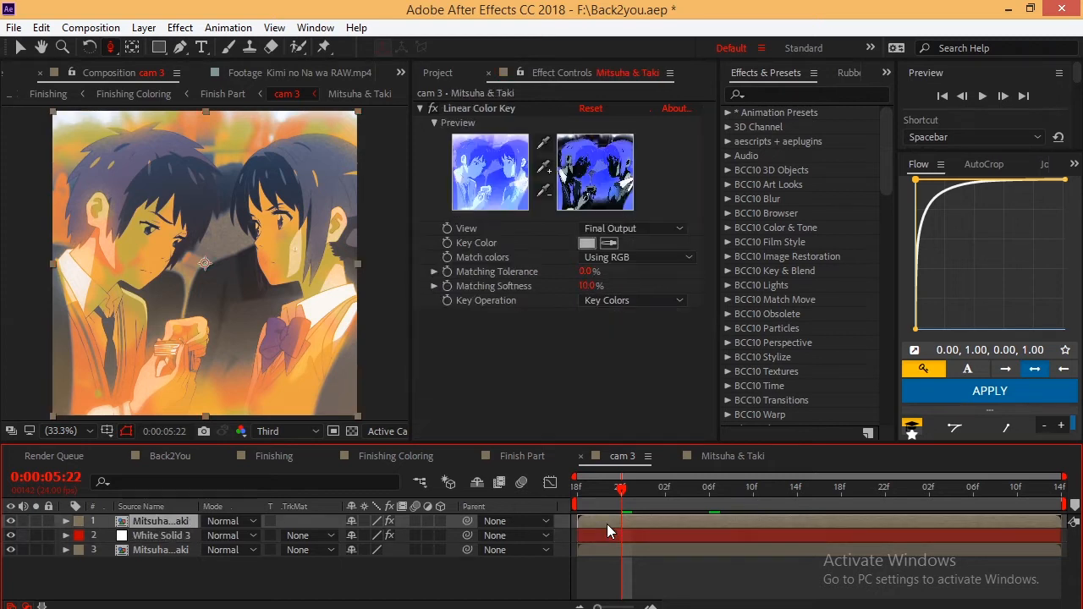
click(499, 107)
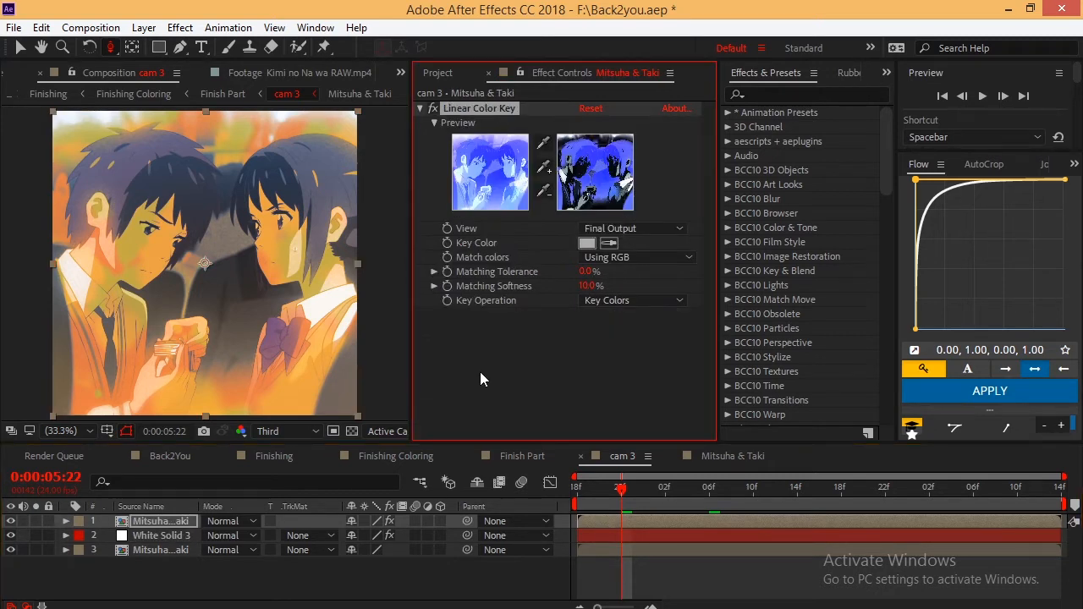
click(480, 371)
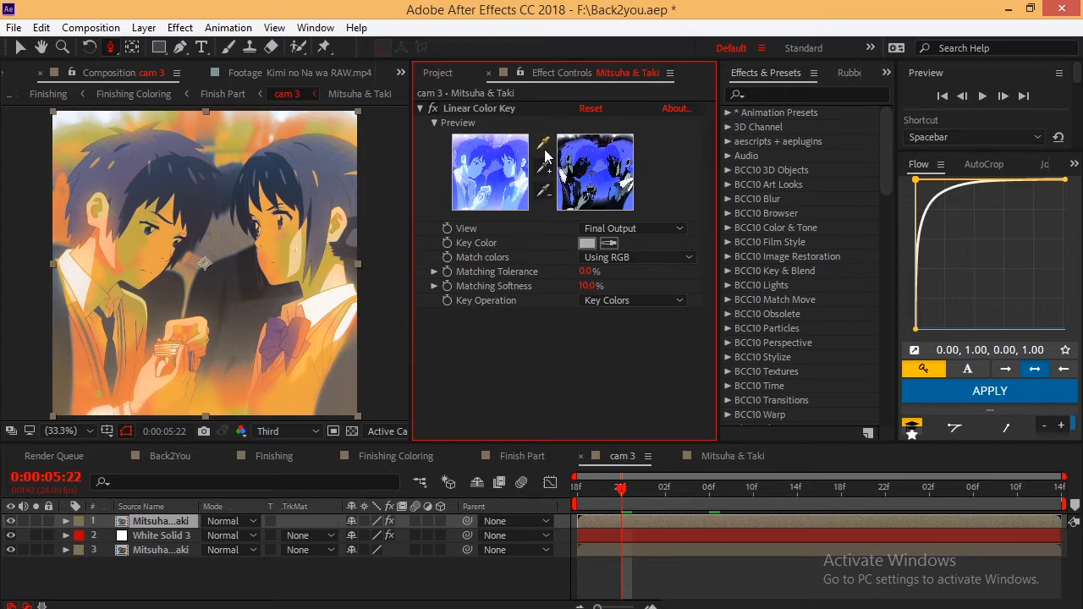
click(601, 489)
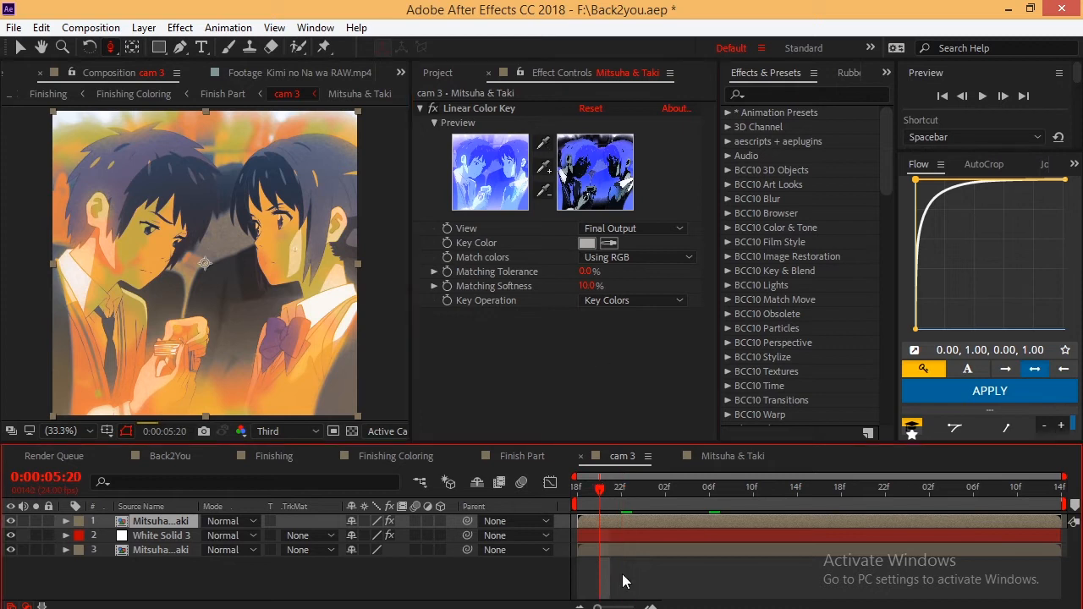
drag(602, 487, 621, 489)
click(679, 534)
click(682, 520)
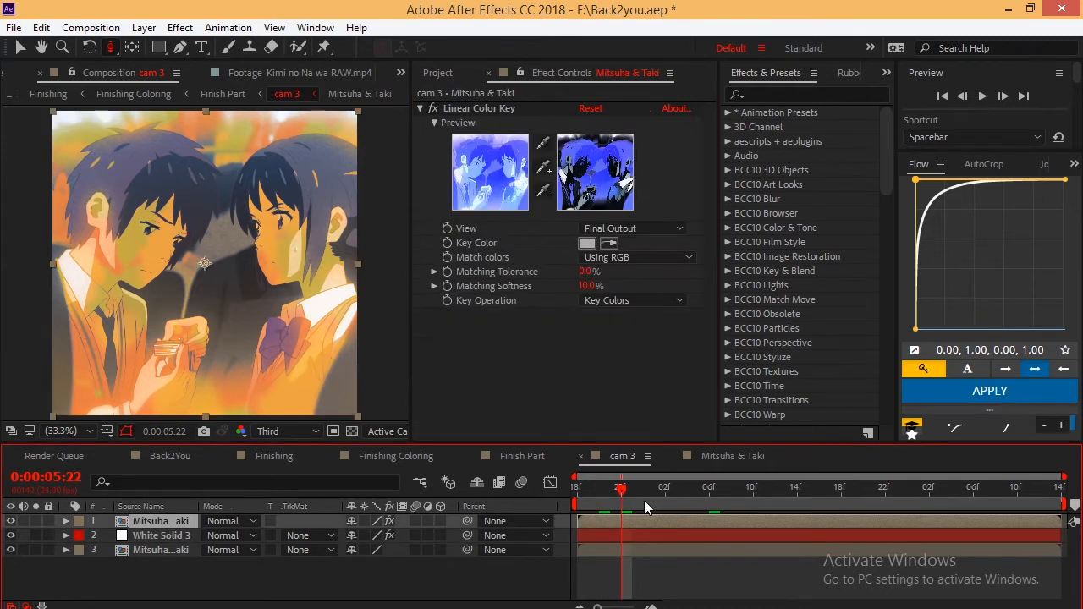
Sample a new key color for the Linear Color Key from the upper-left background of the cam 3 image
click(440, 134)
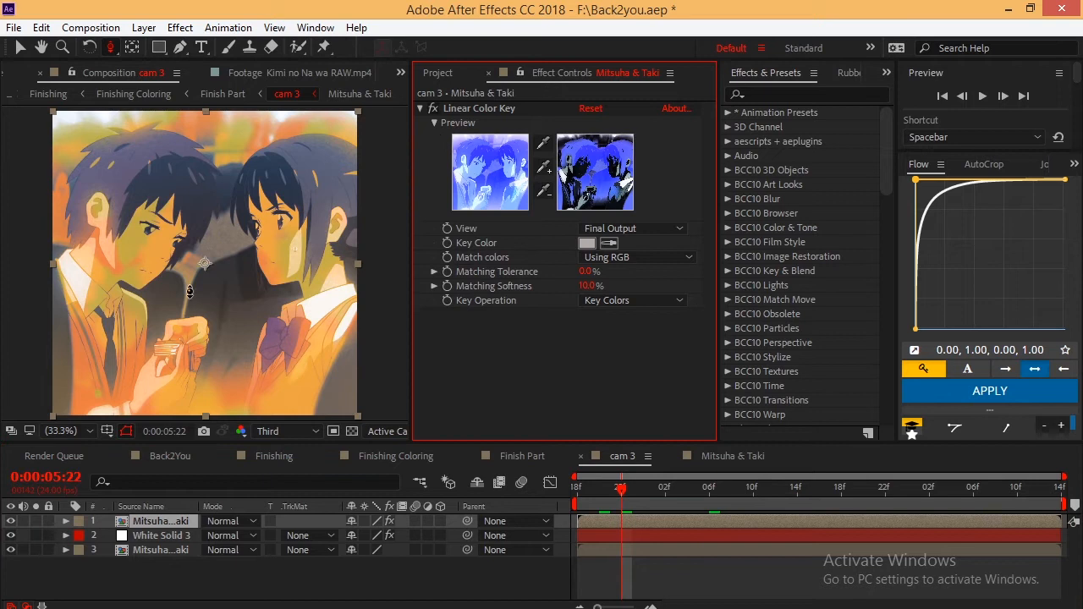
key(v)
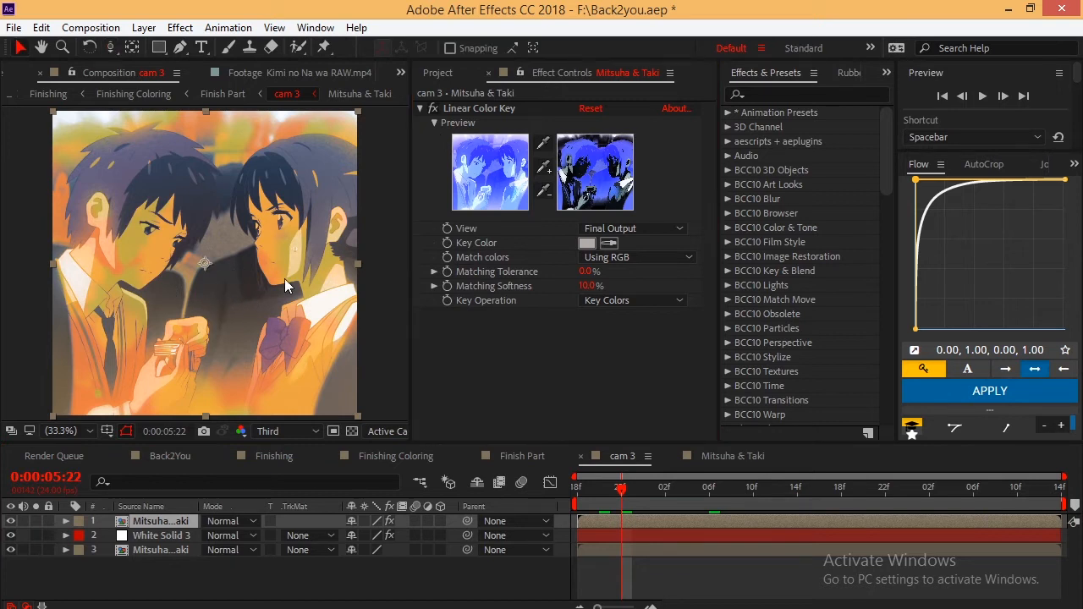
click(542, 142)
click(81, 113)
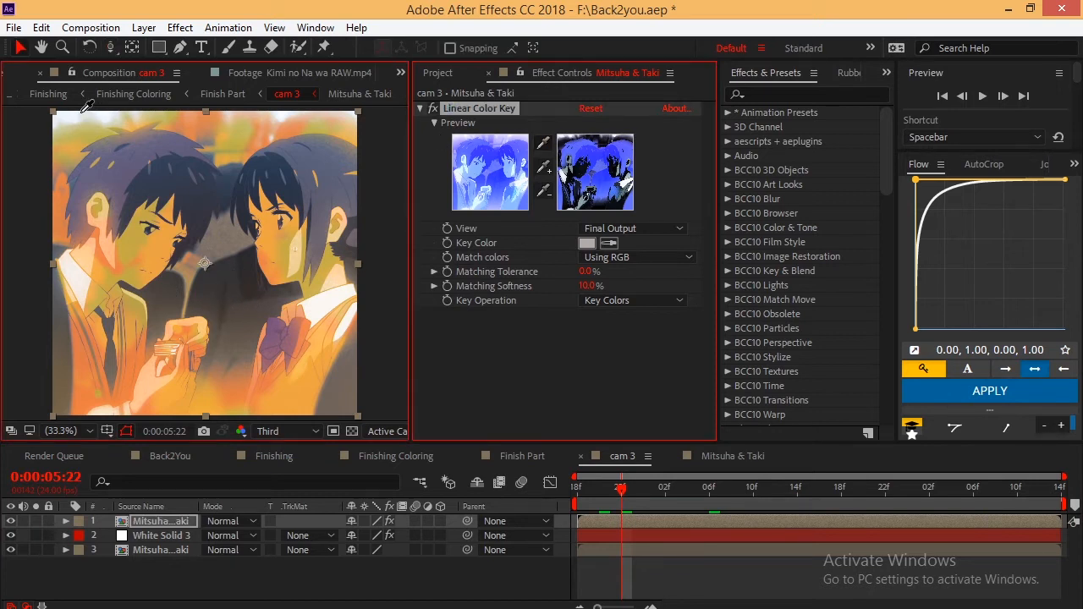
click(542, 142)
click(56, 181)
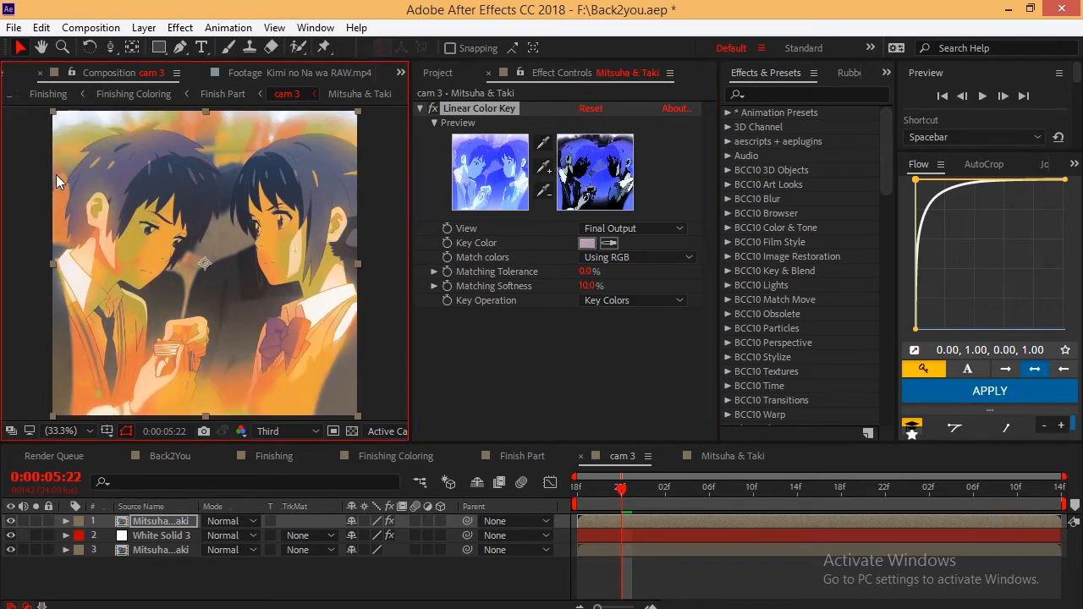
In Finish Part, inspect S_Shake on Adjustment Layer 2 at 0:00:05:16 and make Adjustment Layers 2 and 7 visible
click(642, 490)
click(658, 531)
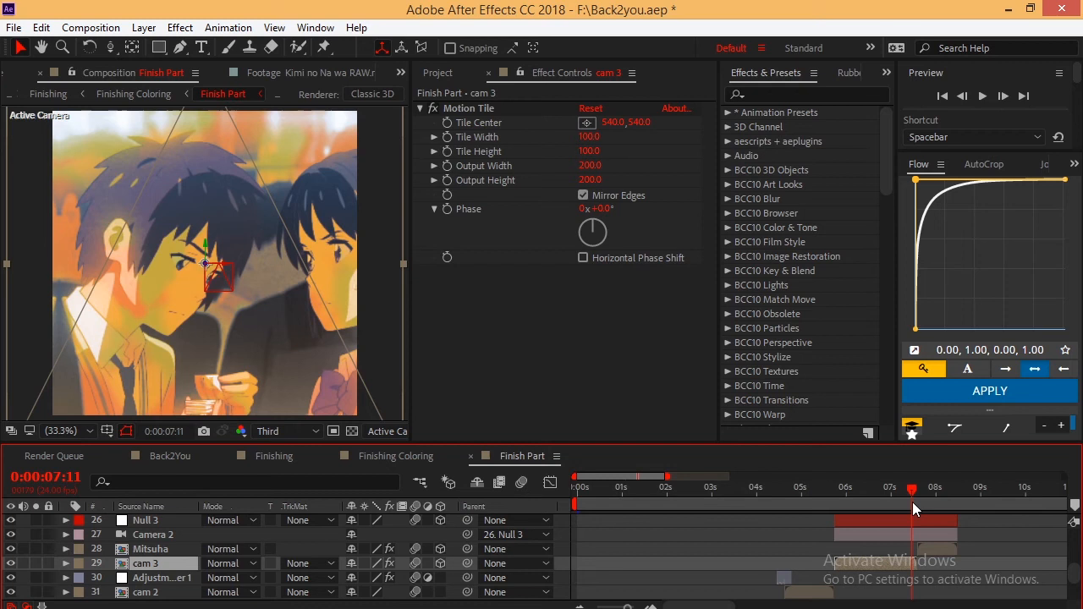
scroll(912, 508, up, 1)
click(831, 490)
click(834, 542)
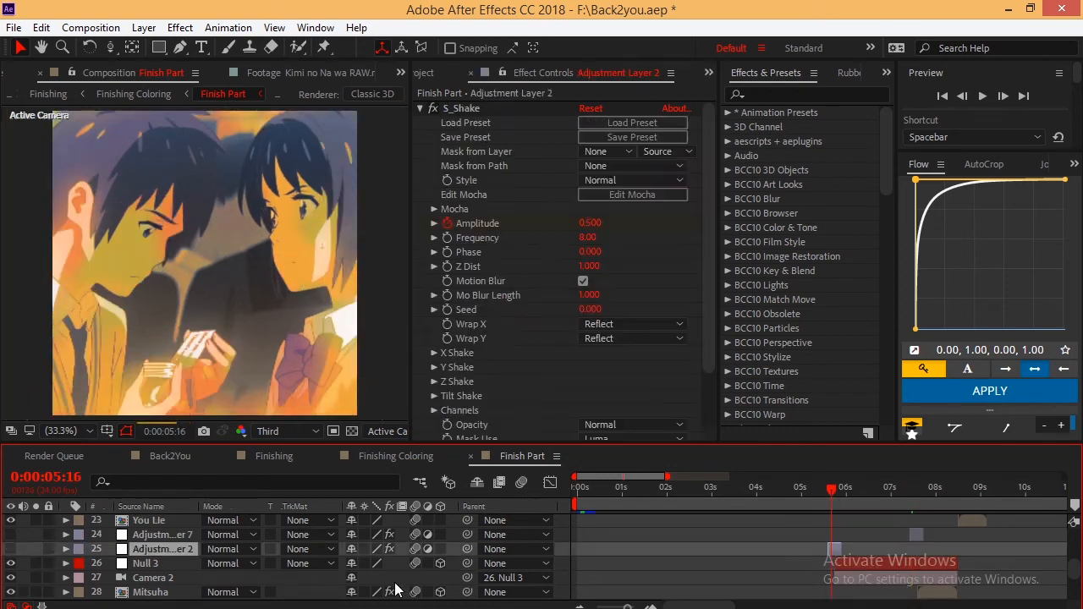
scroll(461, 302, down, 1)
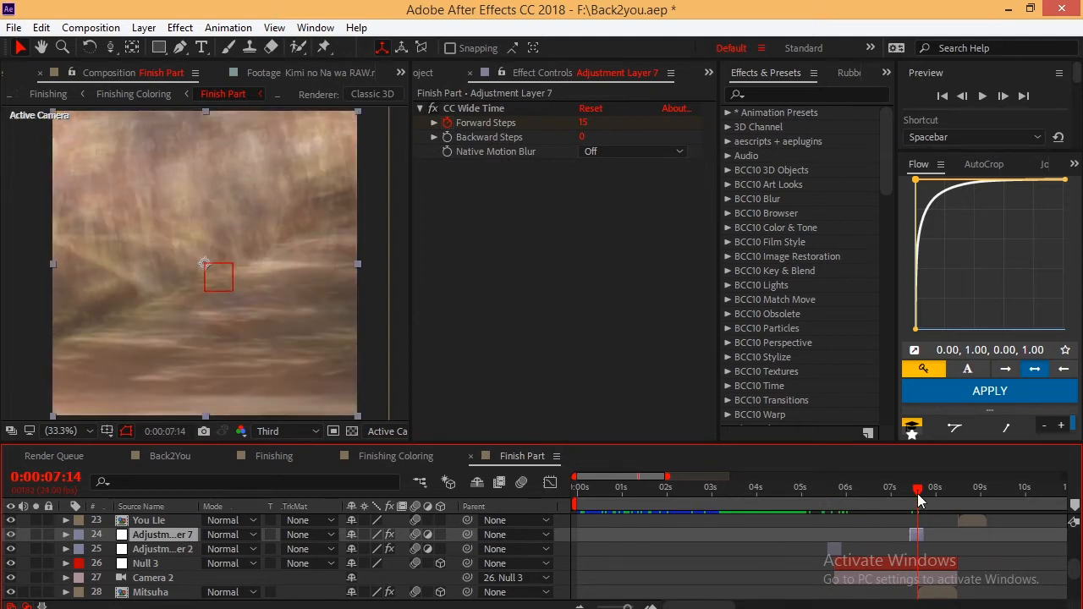
Scrub the start of the cam 3 scene, select the cam 3 layer and view it at 0:00:06:16
click(799, 490)
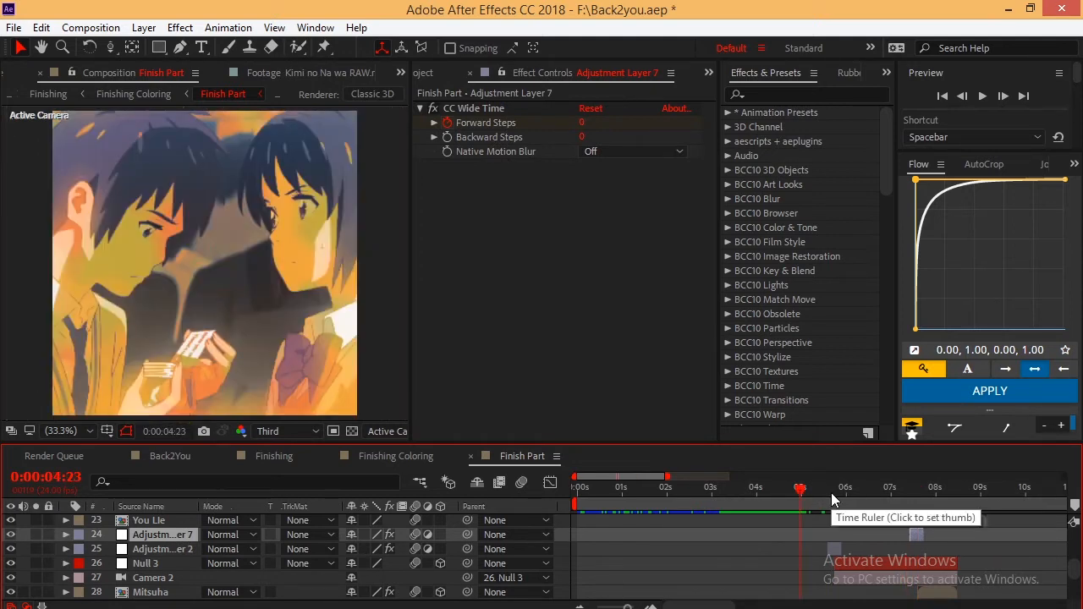
scroll(831, 492, down, 2)
click(830, 492)
drag(831, 492, 857, 499)
click(847, 518)
scroll(879, 541, up, 2)
click(875, 487)
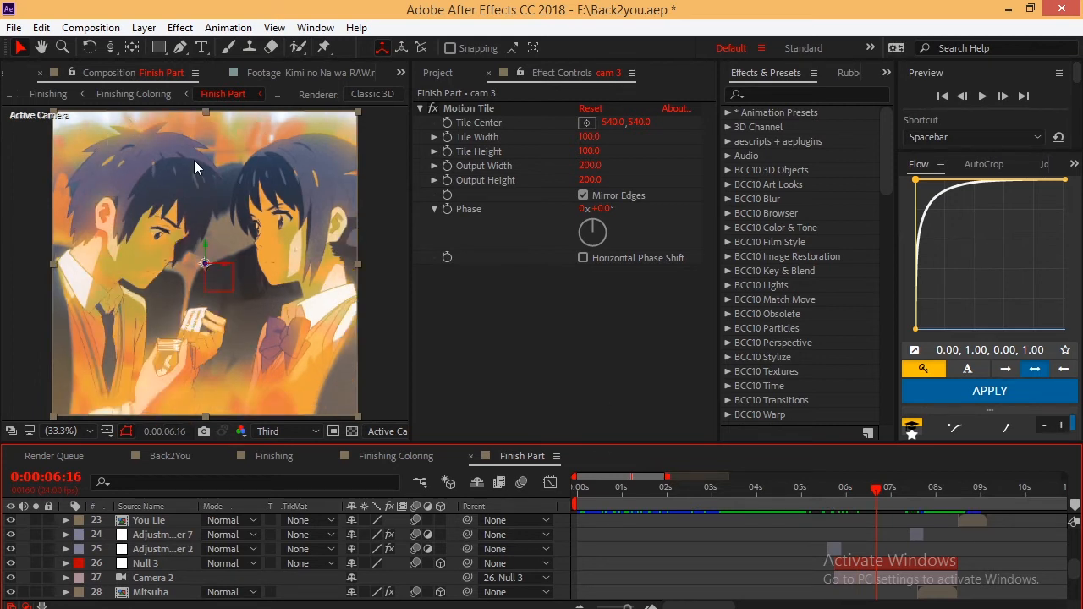
Check the camera movement over the cam 3 scene at 0:00:07:00 and 0:00:06:06
scroll(822, 538, down, 2)
scroll(856, 543, up, 1)
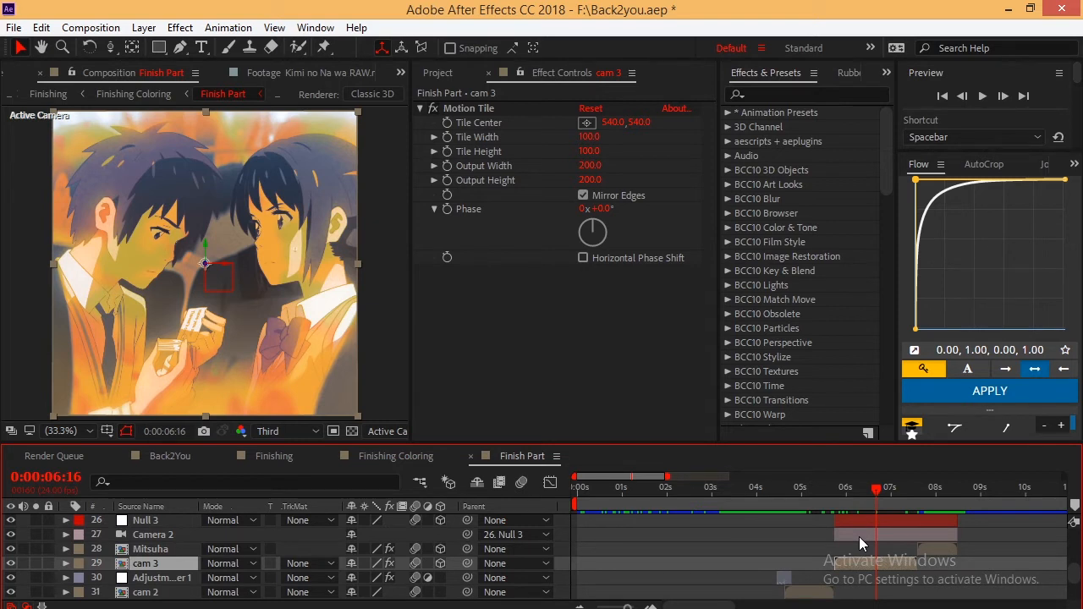
click(891, 491)
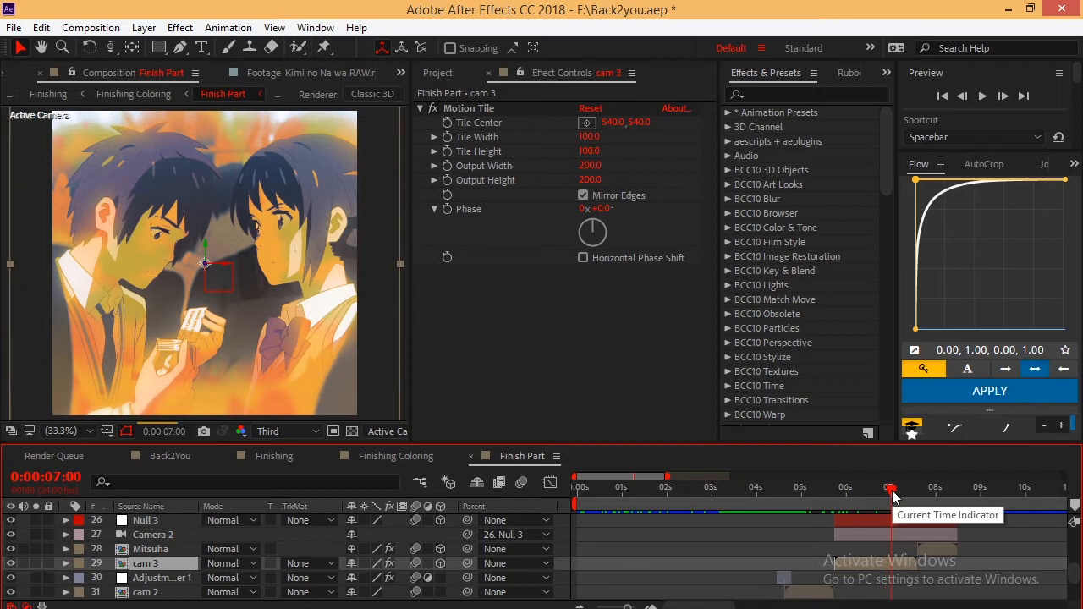
click(873, 486)
click(856, 495)
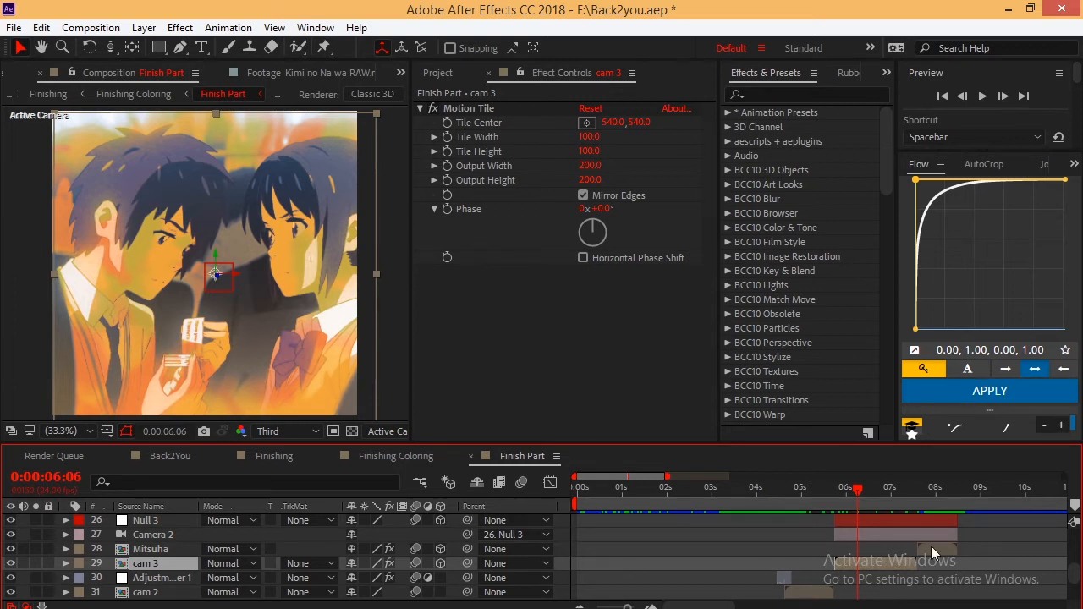
Examine the CC Wide Time transition on Adjustment Layer 7 by scrubbing from about 0:00:07:13 to 0:00:08:07
scroll(930, 545, up, 2)
click(913, 490)
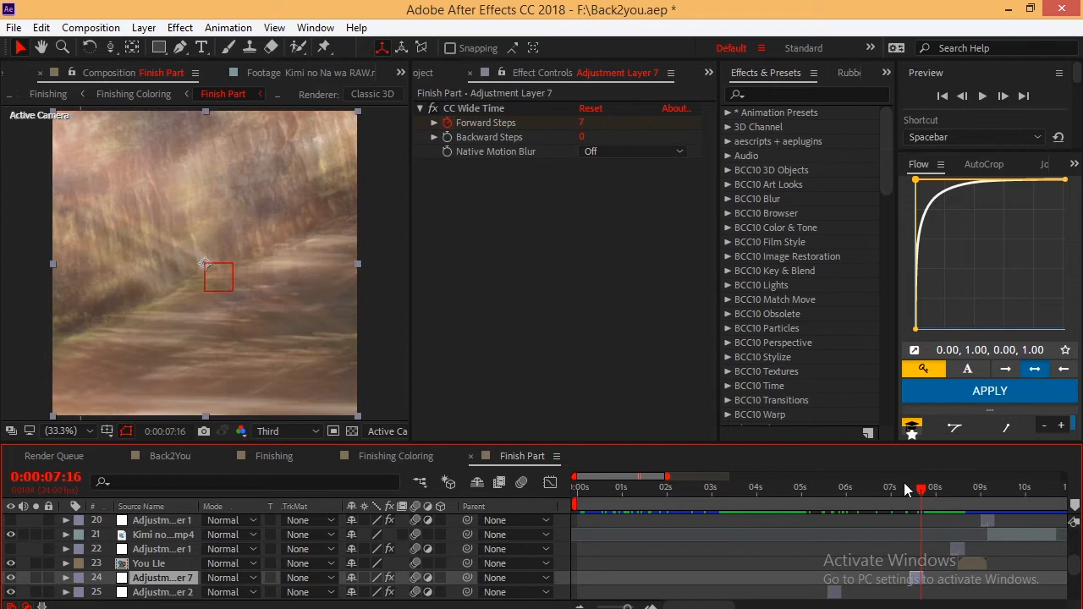
drag(907, 490, 886, 492)
click(944, 570)
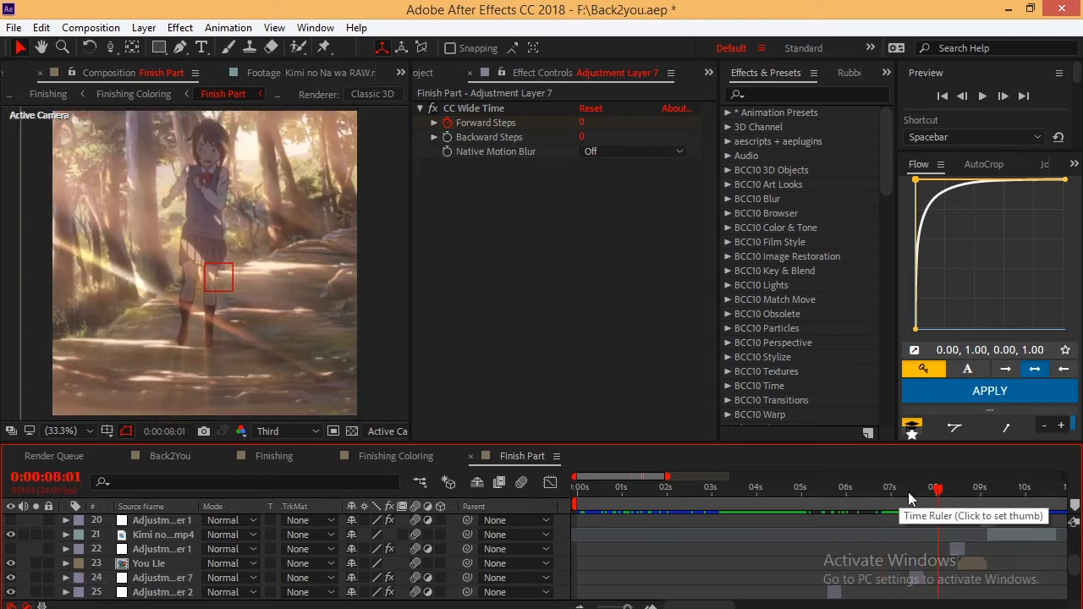
drag(908, 492, 914, 496)
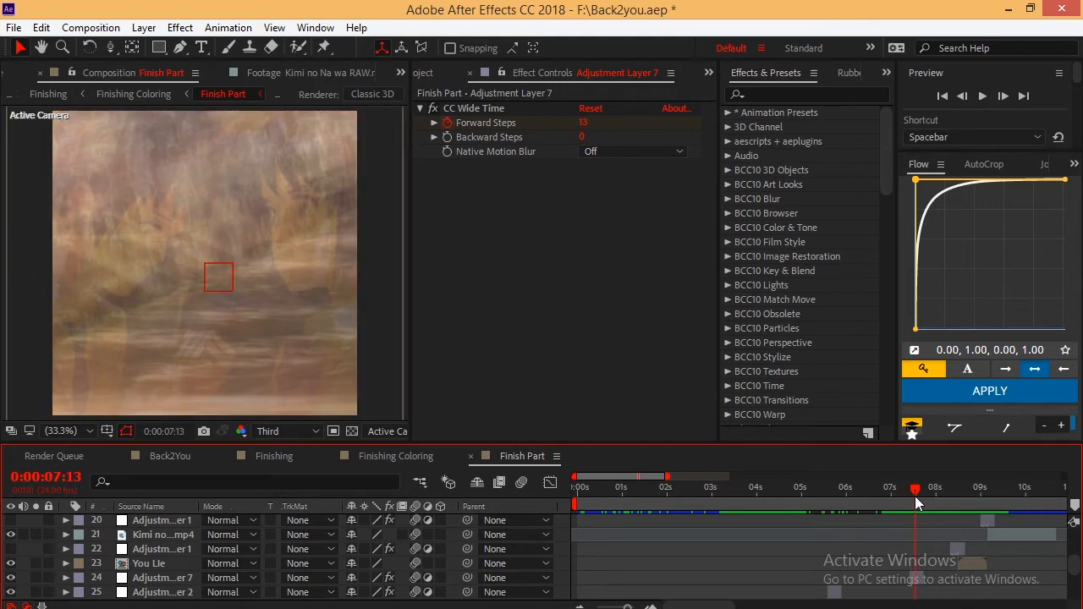
drag(914, 496, 948, 496)
Select the Mitsuha layer and inspect its Motion Tile and S_EdgeRays effects at 0:00:08:07
scroll(963, 578, down, 1)
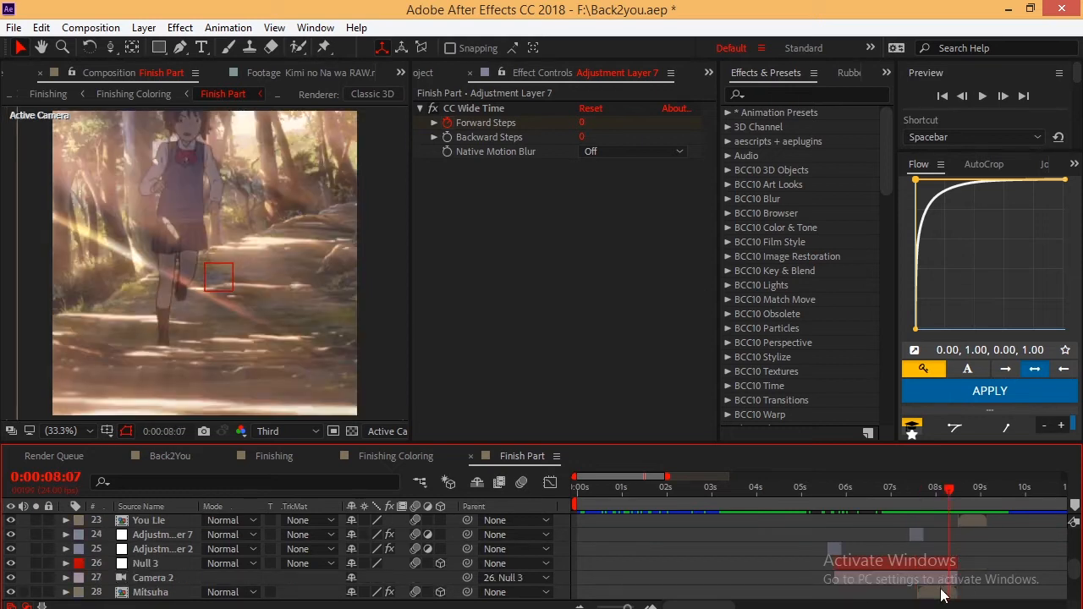
click(940, 589)
scroll(939, 587, down, 1)
scroll(605, 361, down, 5)
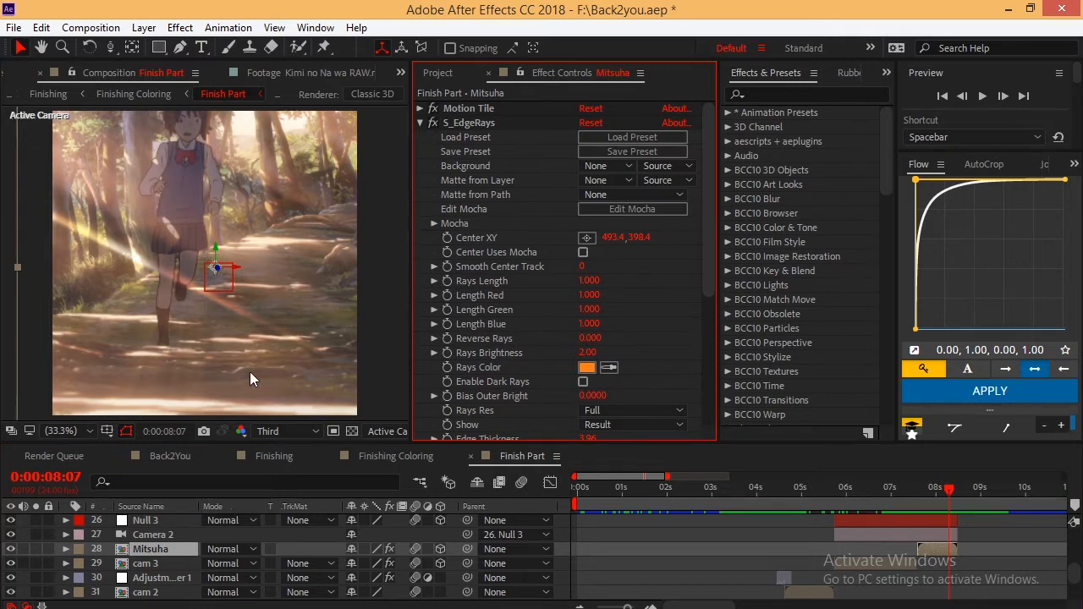
click(71, 431)
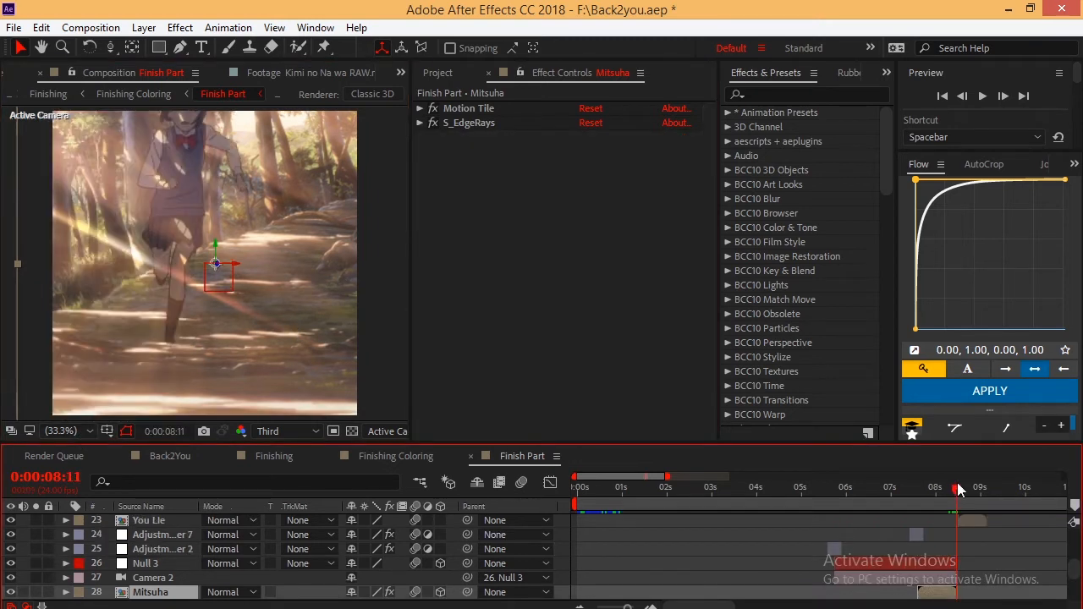
Go to 0:00:08:12, open the You Lie precomp and view it at 0:00:08:17
drag(958, 487, 959, 488)
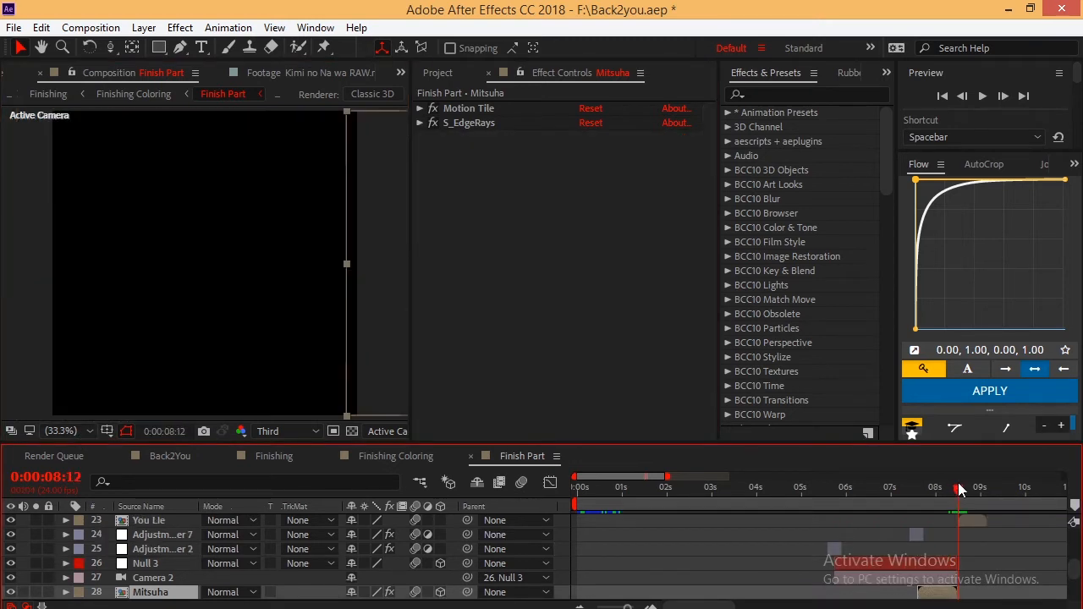
double_click(973, 520)
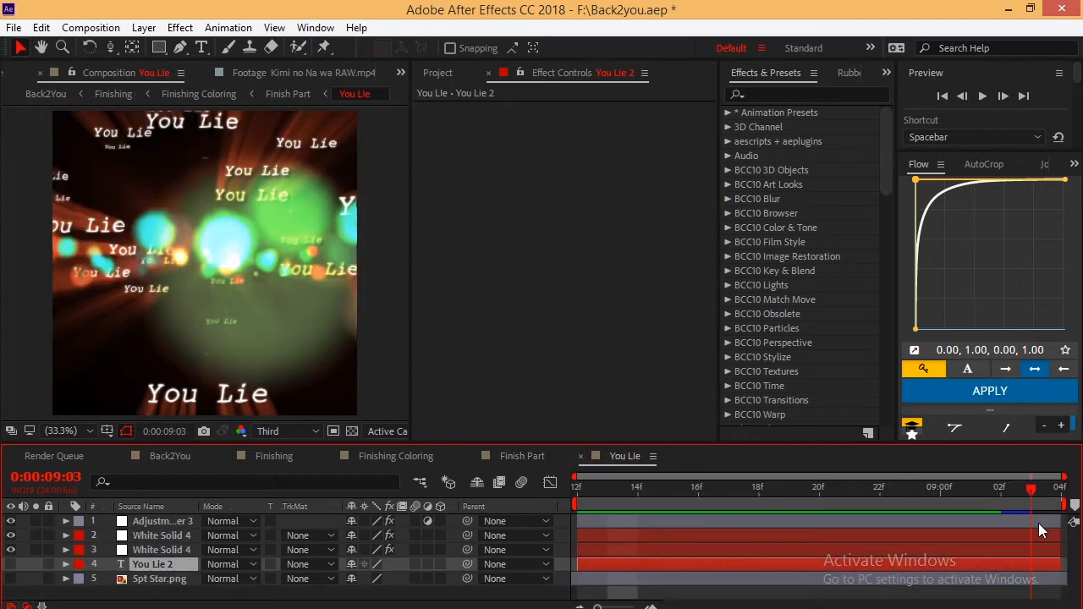
drag(949, 488, 729, 489)
Select the upper White Solid 4 layer, open its Particular Designer and browse the multiple system presets
click(649, 537)
click(167, 549)
click(168, 536)
click(507, 173)
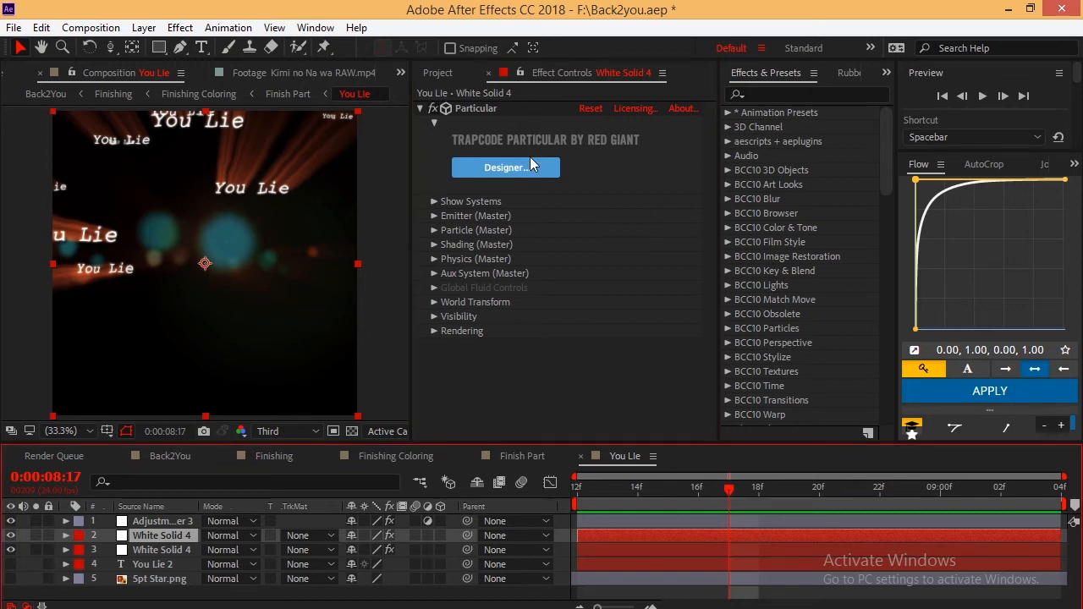
click(505, 167)
scroll(204, 325, down, 5)
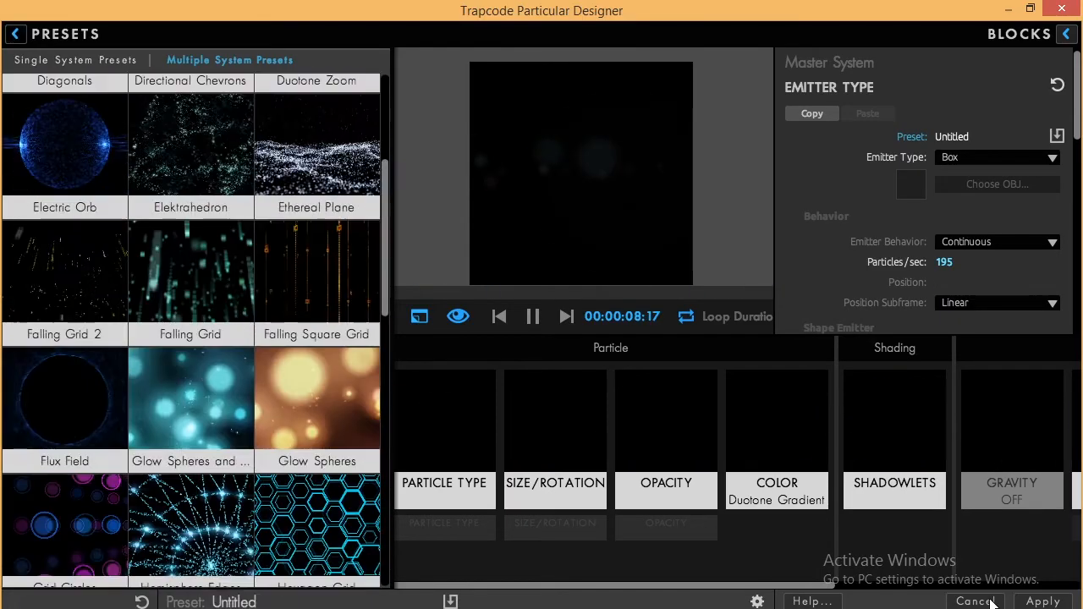
Close the Particular Designer without applying and inspect the lower White Solid 4, You Lie 2 and 5pt Star.png layers
click(988, 602)
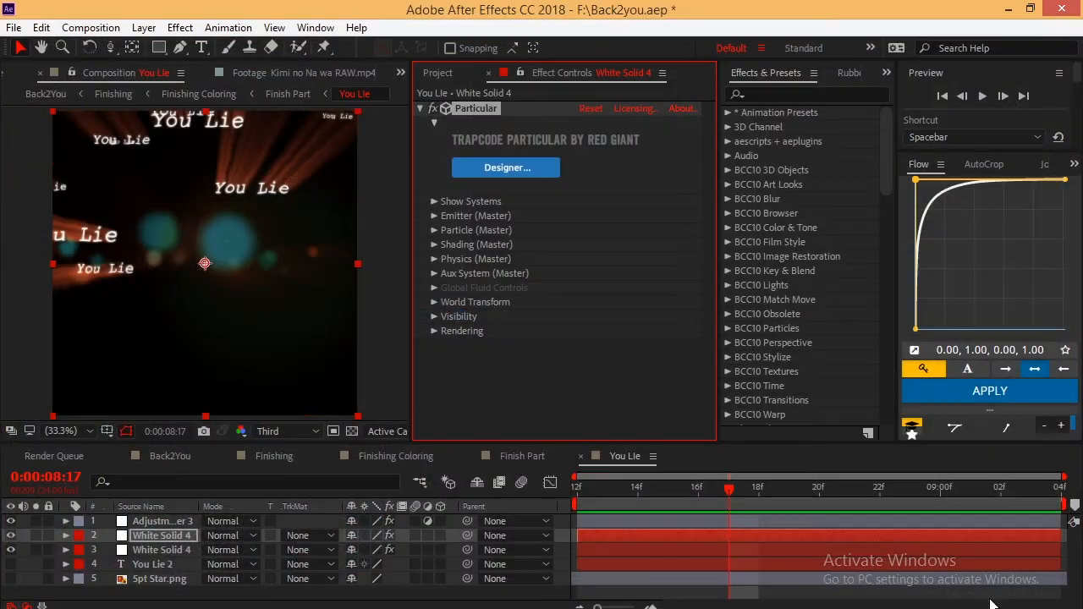
click(167, 560)
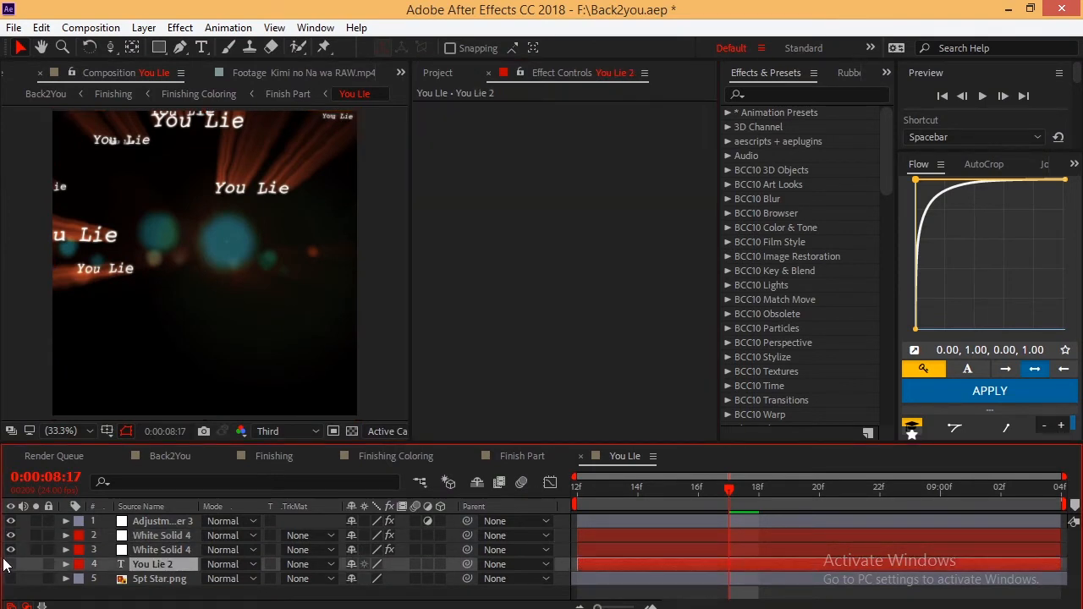
click(176, 554)
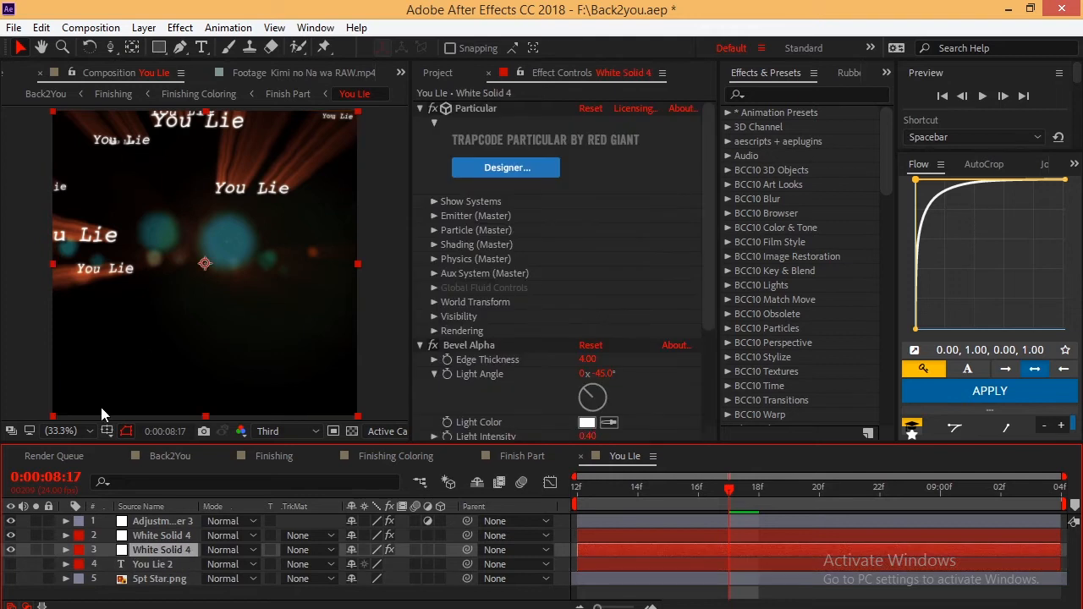
click(157, 577)
click(159, 565)
Select Adjustment Layer 3 in the You Lie precomp and examine its S_EdgeRays settings
click(161, 522)
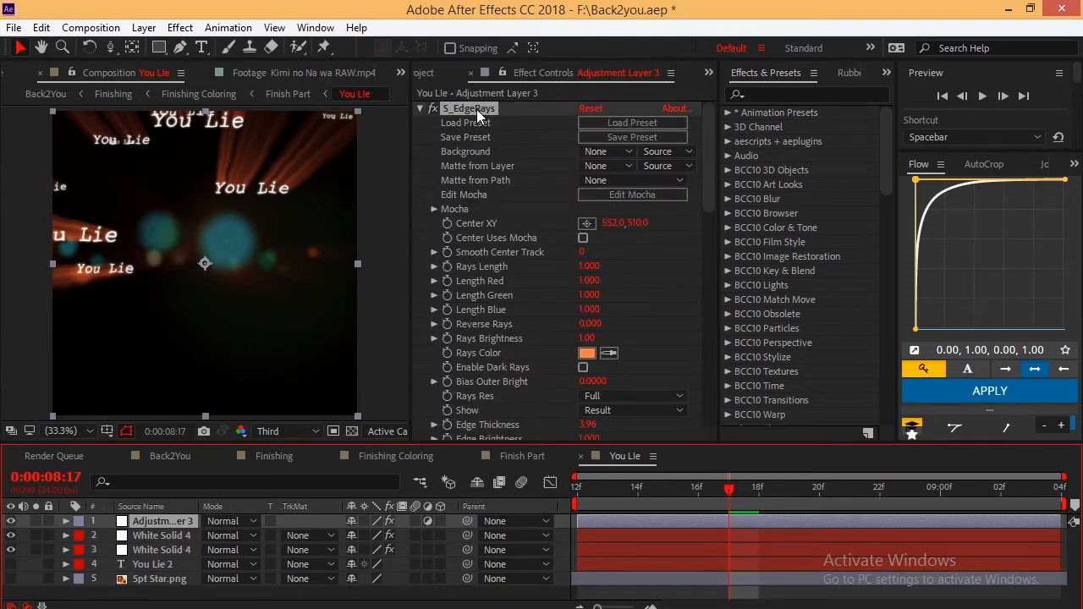
click(470, 108)
scroll(451, 311, down, 5)
scroll(451, 320, up, 5)
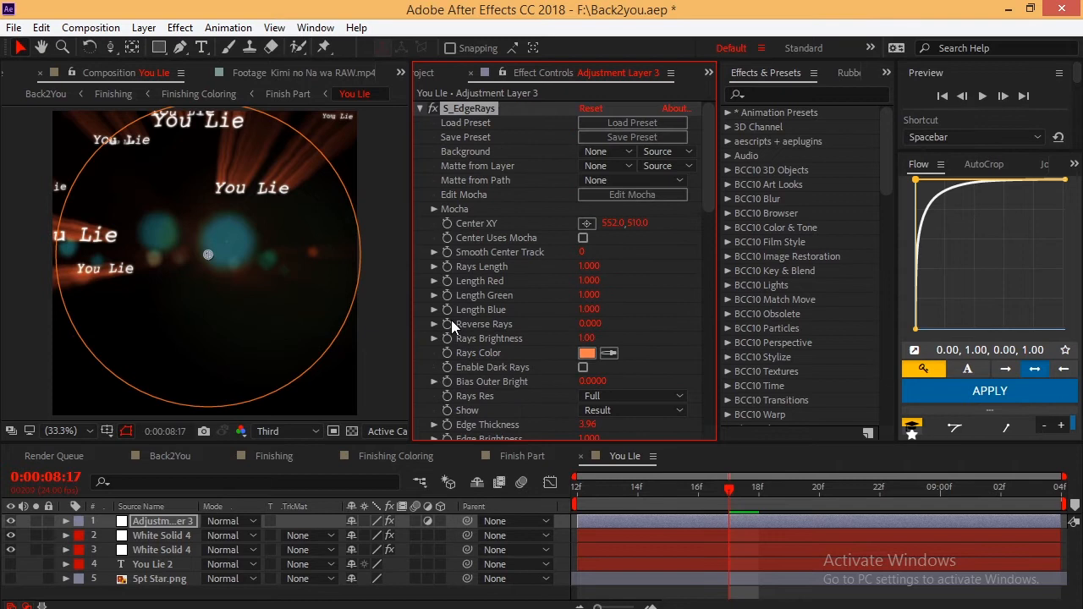
Return to the Finish Part composition, scrub the You Lie scene to 0:00:08:23 and inspect the S_Shake on Adjustment Layer 1
click(522, 456)
scroll(960, 524, down, 5)
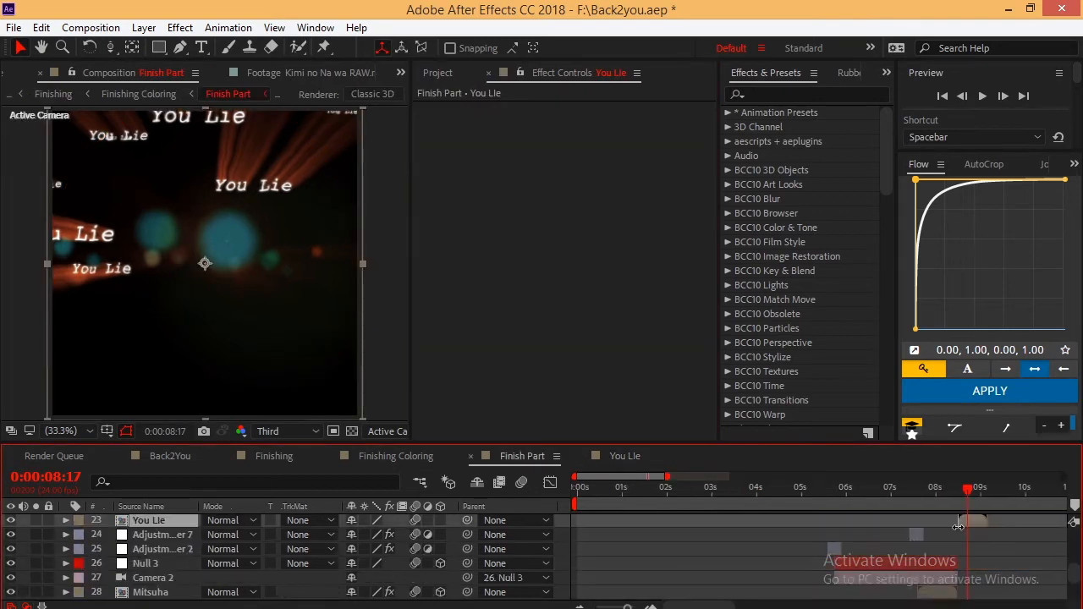
click(955, 495)
drag(954, 495, 965, 495)
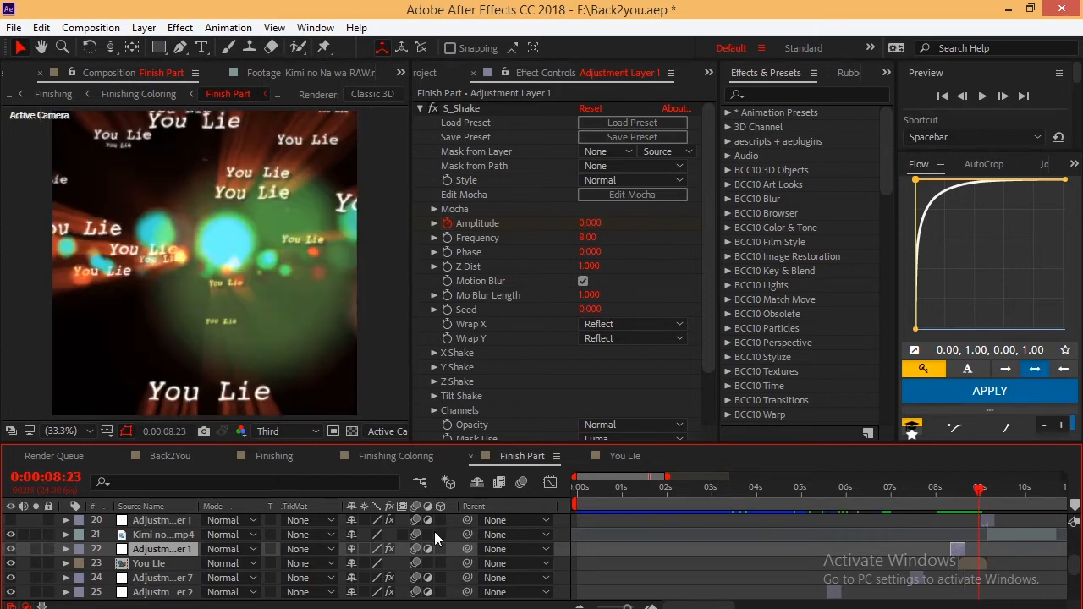
Make Adjustment Layer 1 (layer 20) visible over the start of the Kimi no Na wa clip and preview it at 0:00:09:04
click(1012, 536)
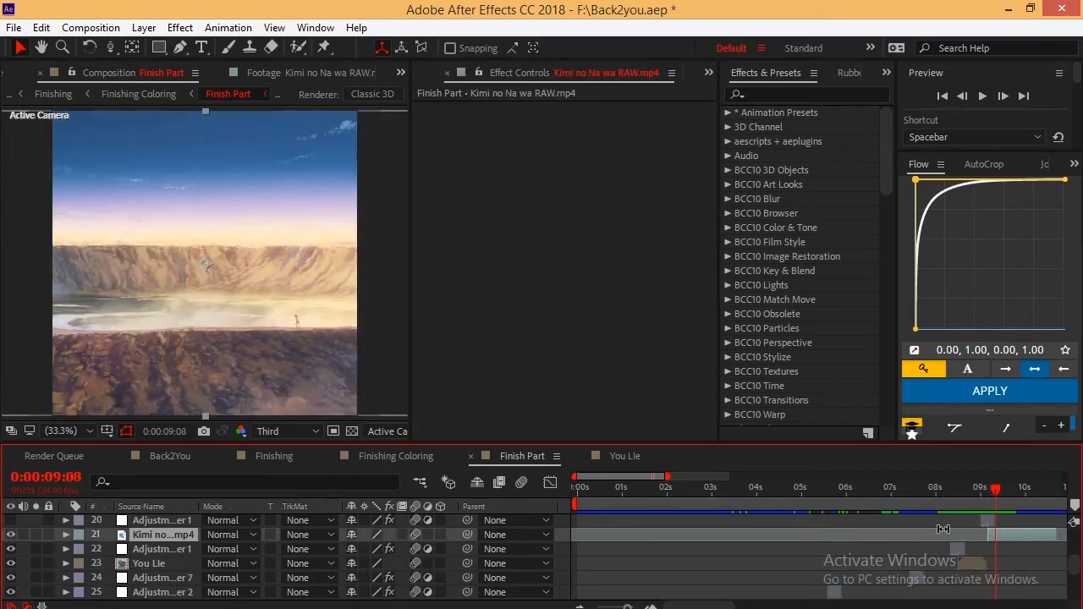
click(882, 606)
scroll(847, 580, up, 1)
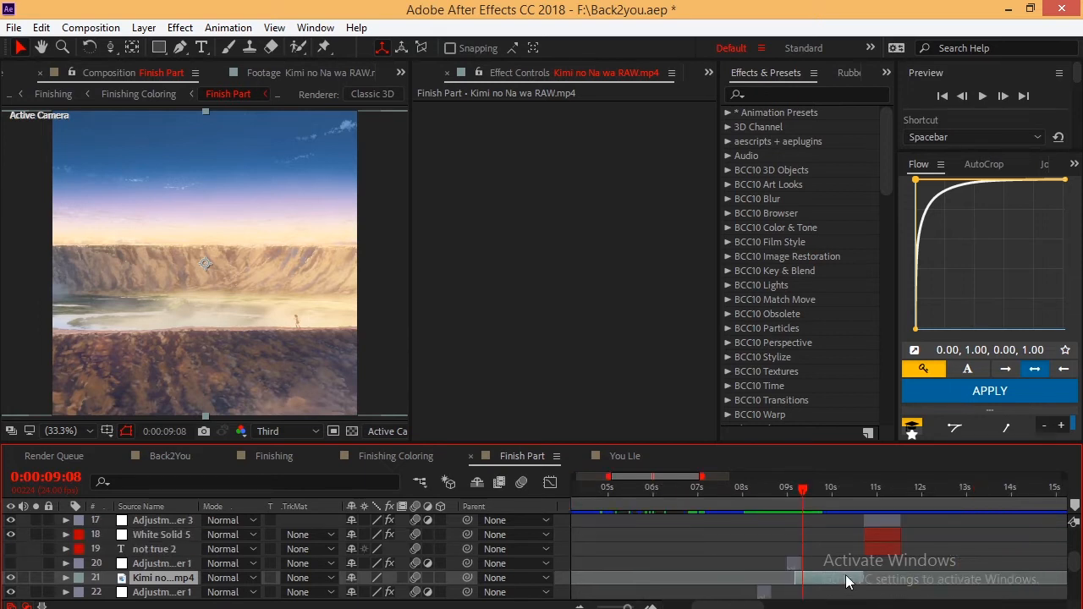
key(ctrl+z)
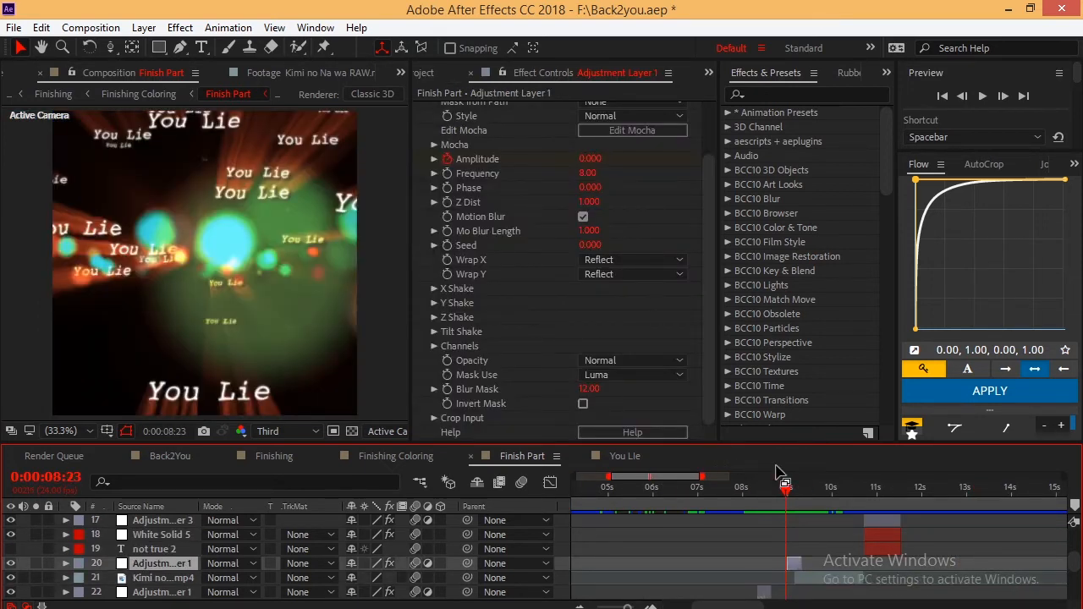
click(794, 489)
click(818, 579)
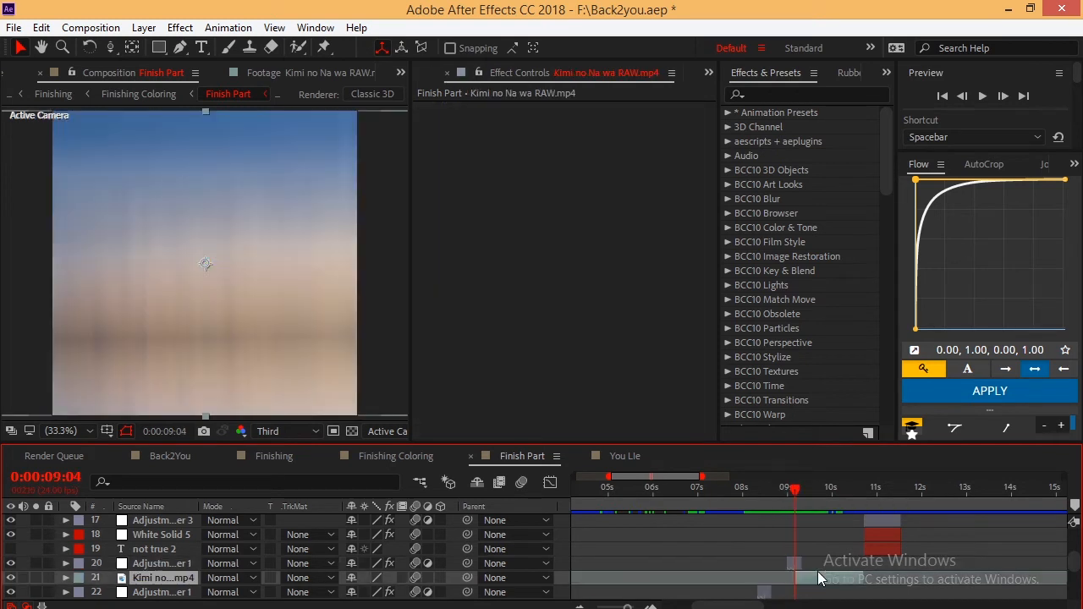
Go to 0:00:11:01 and look over the layers of the not true scene, including the not true 2 text
click(878, 489)
click(895, 551)
scroll(907, 558, up, 1)
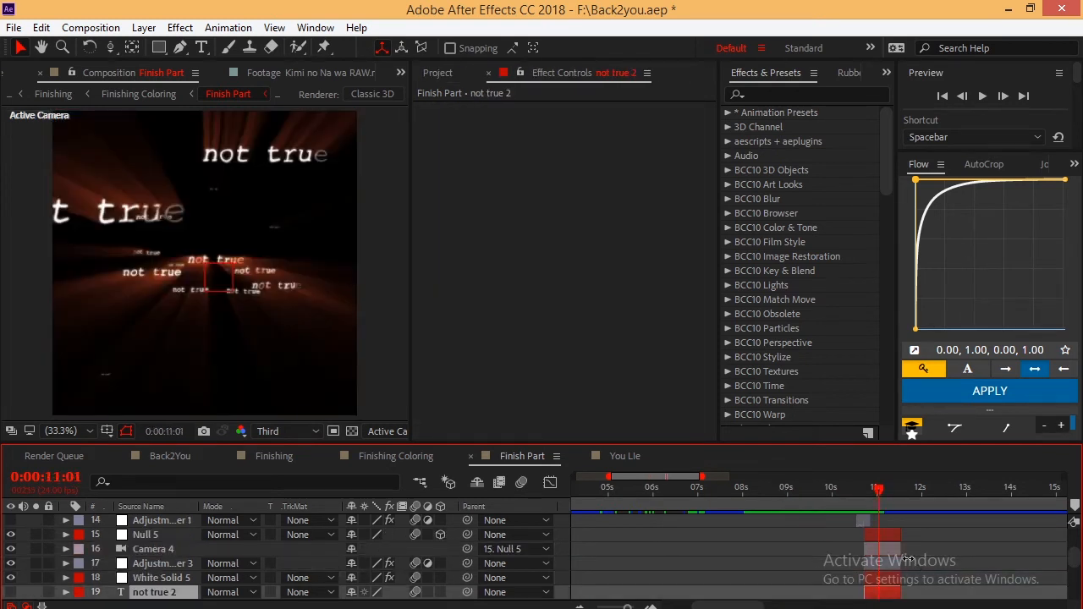
click(886, 552)
click(886, 564)
scroll(885, 566, down, 1)
click(884, 550)
Compare the You Lie scene around 0:00:08:21 with the not true scene by scrubbing back and forth to 0:00:11:04
click(768, 490)
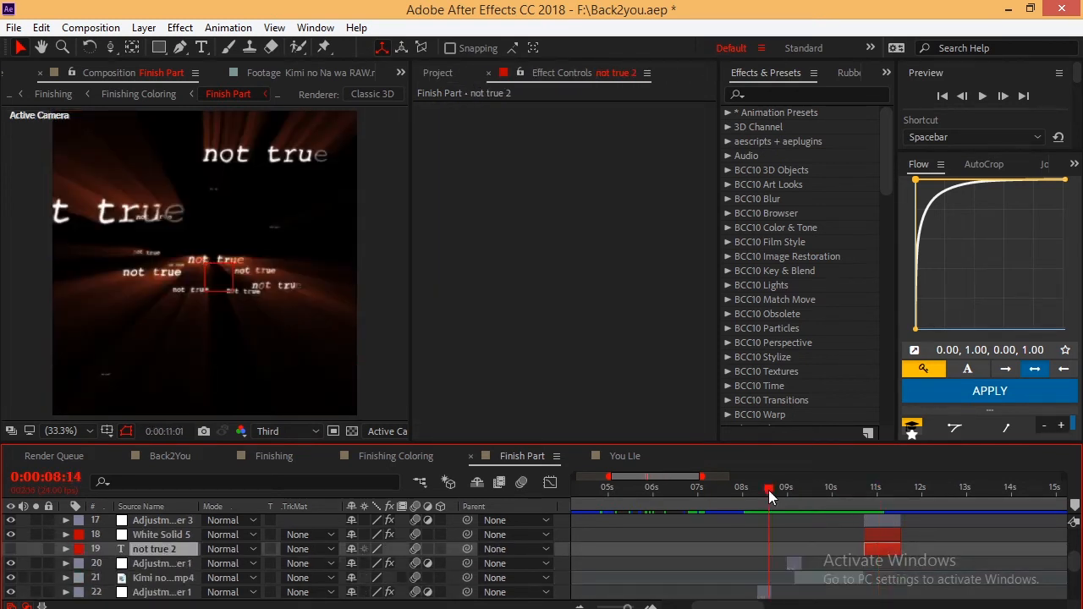
scroll(774, 550, down, 2)
click(779, 490)
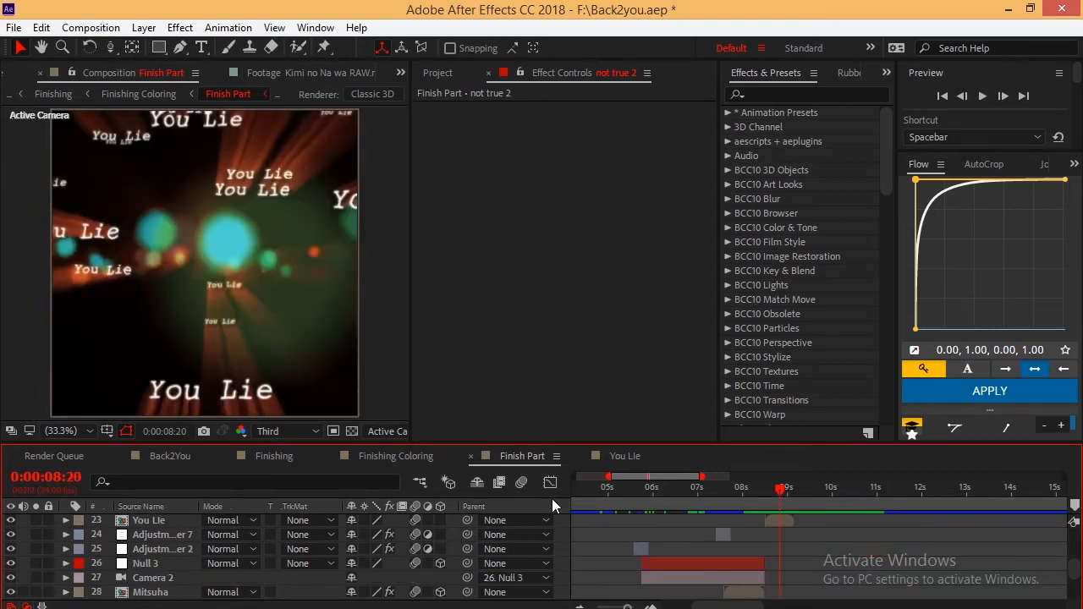
click(873, 496)
drag(874, 505, 781, 511)
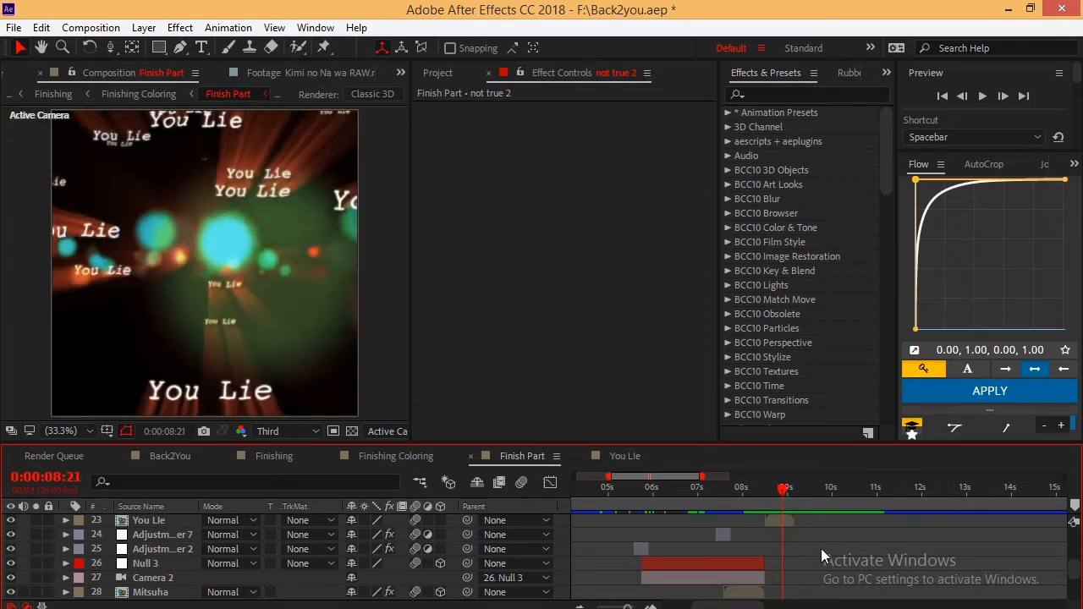
scroll(819, 549, up, 1)
drag(796, 504, 889, 532)
scroll(855, 509, up, 2)
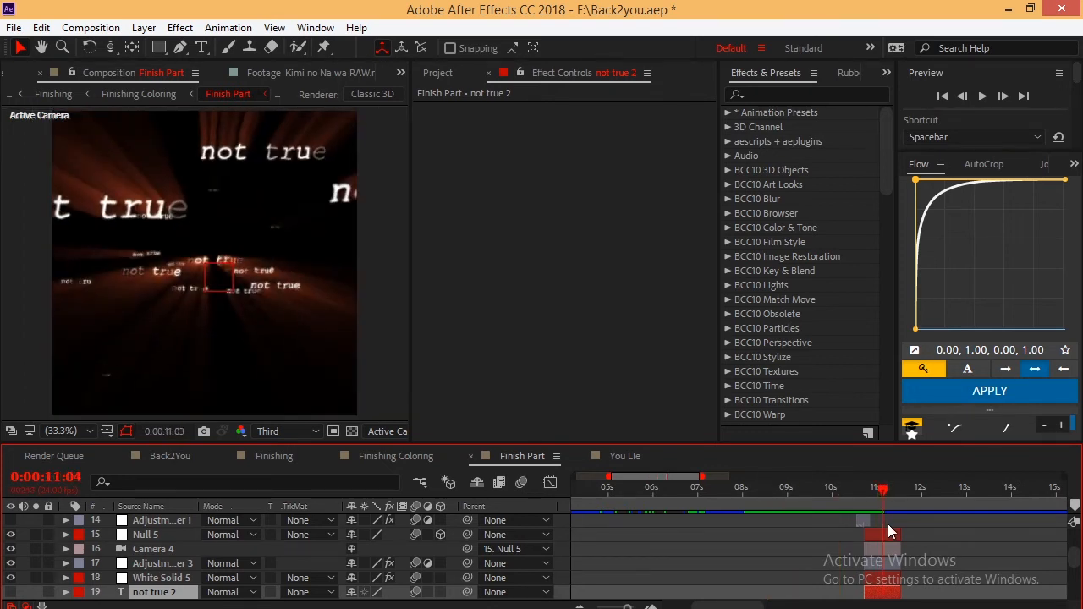
Go through Camera 4, Adjustment Layer 3 with S_EdgeRays and White Solid 5 with Particular at 0:00:11:04
key(ctrl+Up)
key(ctrl+Up)
key(ctrl+Up)
key(ctrl+Up)
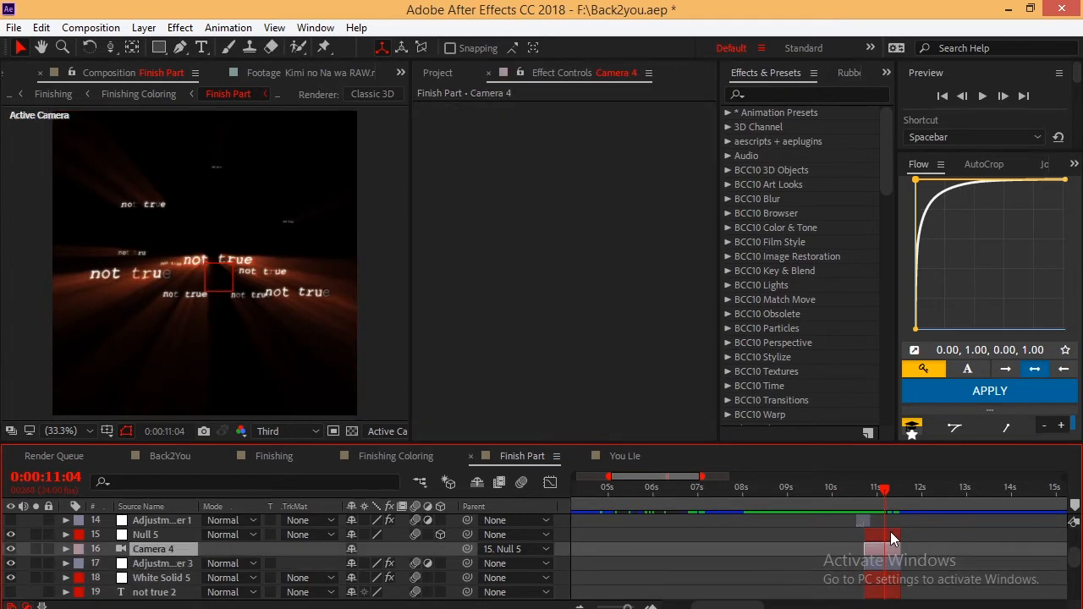
key(ctrl+Down)
key(ctrl+Down)
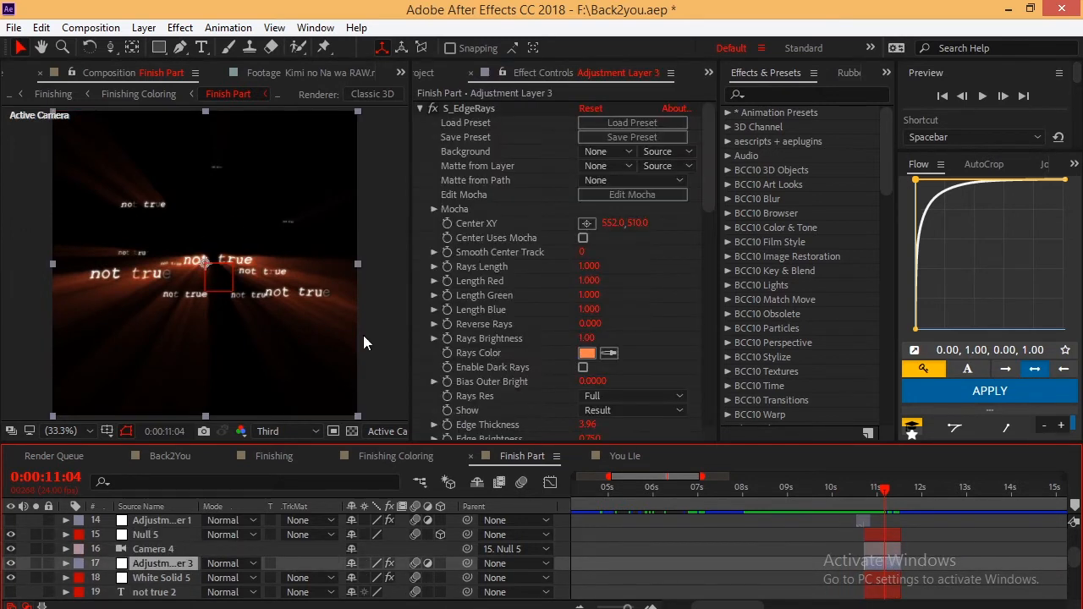
key(ctrl+Down)
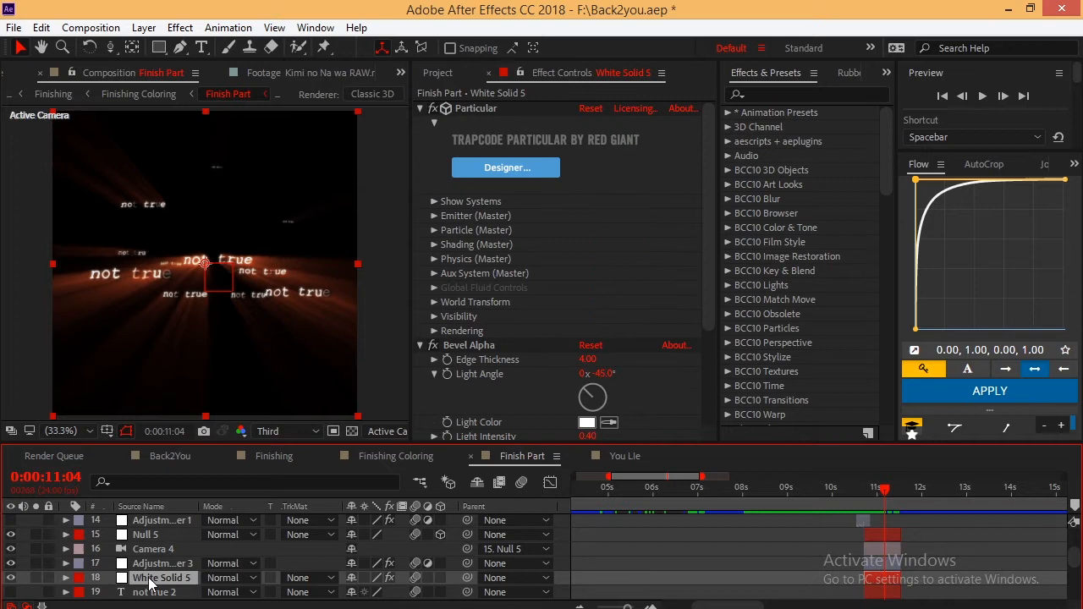
Browse the text animation presets to Flicker Exposure under Lights and Optical, then collapse the Presets folder
click(811, 100)
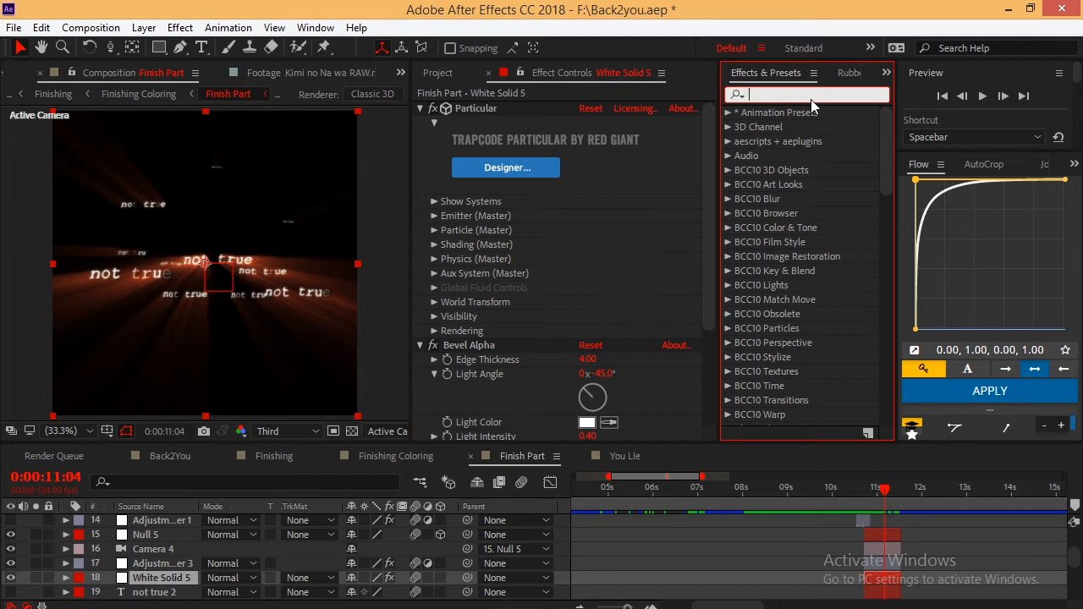
click(727, 112)
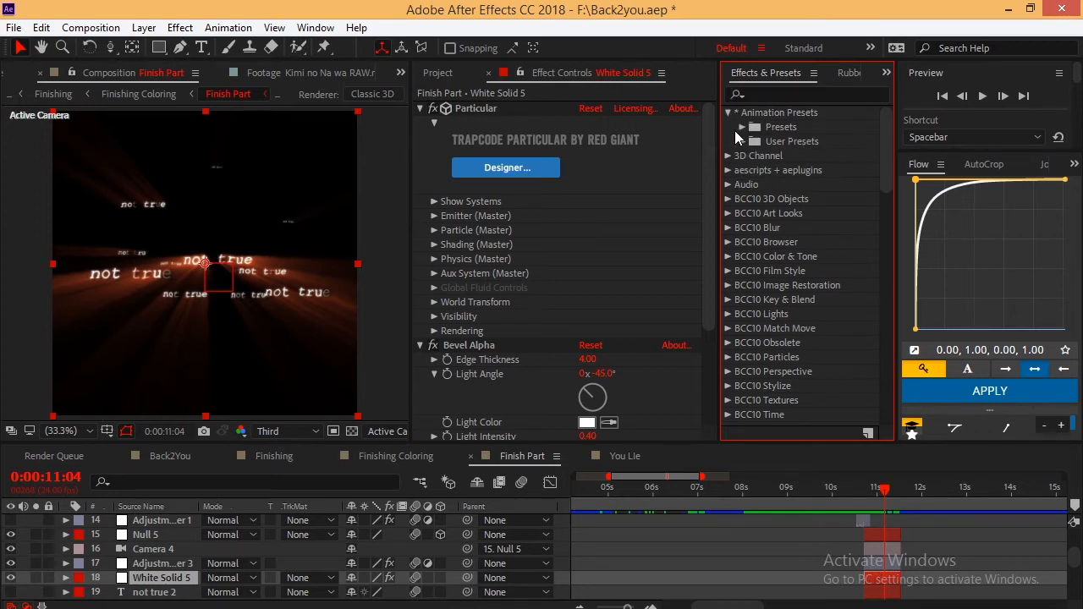
click(741, 127)
click(754, 254)
scroll(795, 338, down, 2)
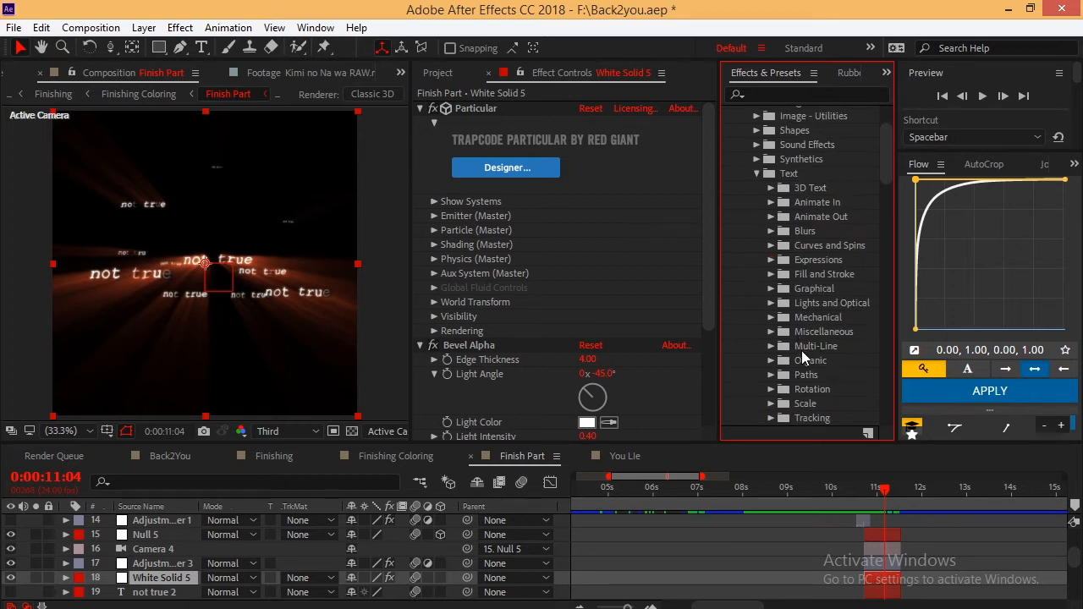
scroll(803, 363, down, 1)
click(769, 264)
scroll(812, 321, down, 3)
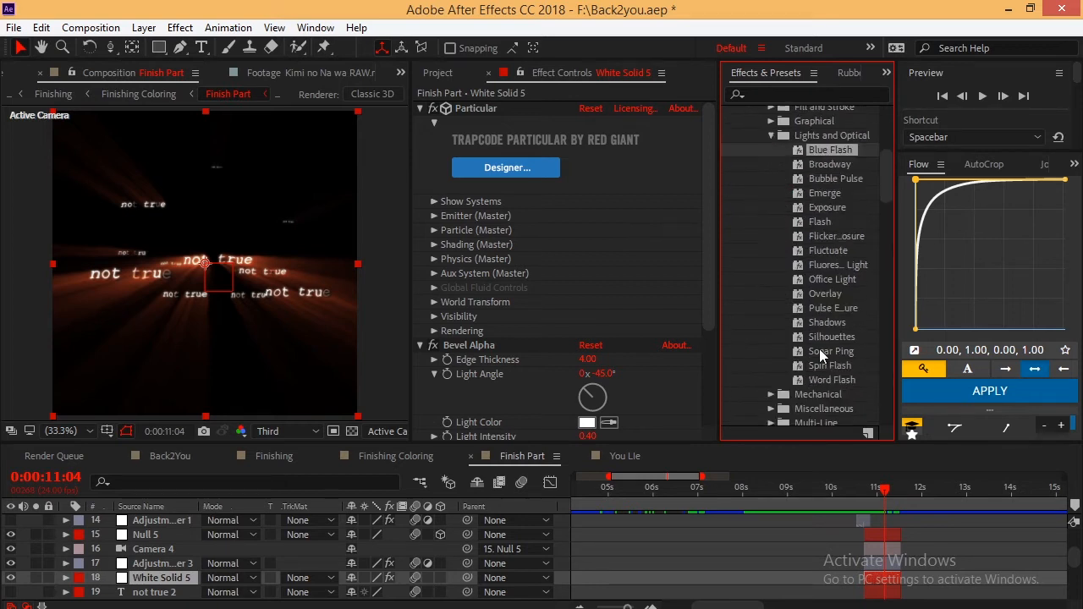
click(806, 236)
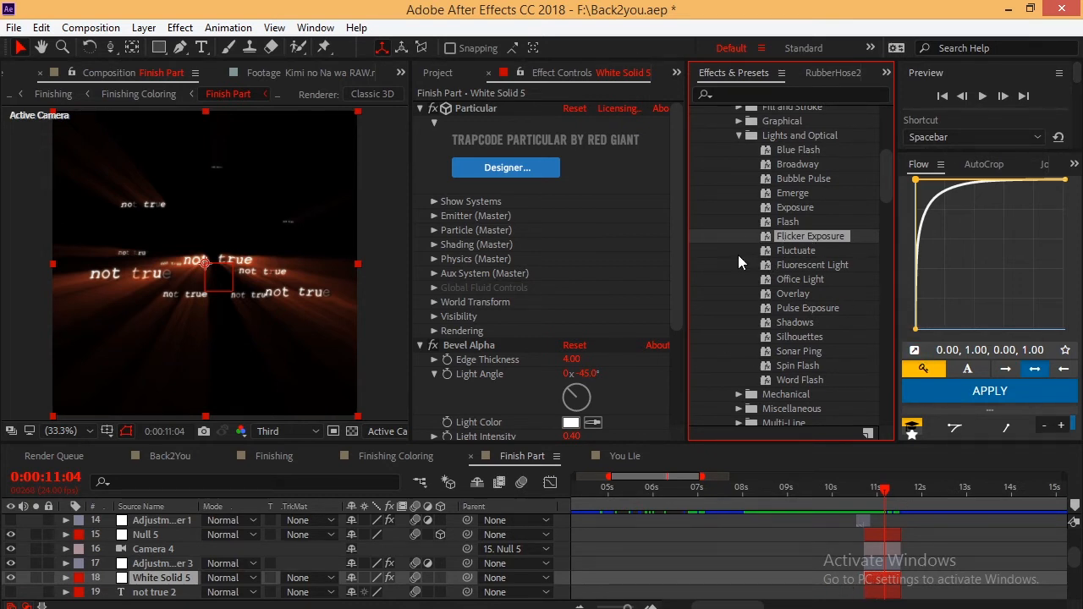
scroll(729, 176, up, 5)
click(710, 127)
Make Adjustment Layer 1 (layer 14) visible at 0:00:10:15 and scrub on to 0:00:12:10
drag(885, 489, 889, 532)
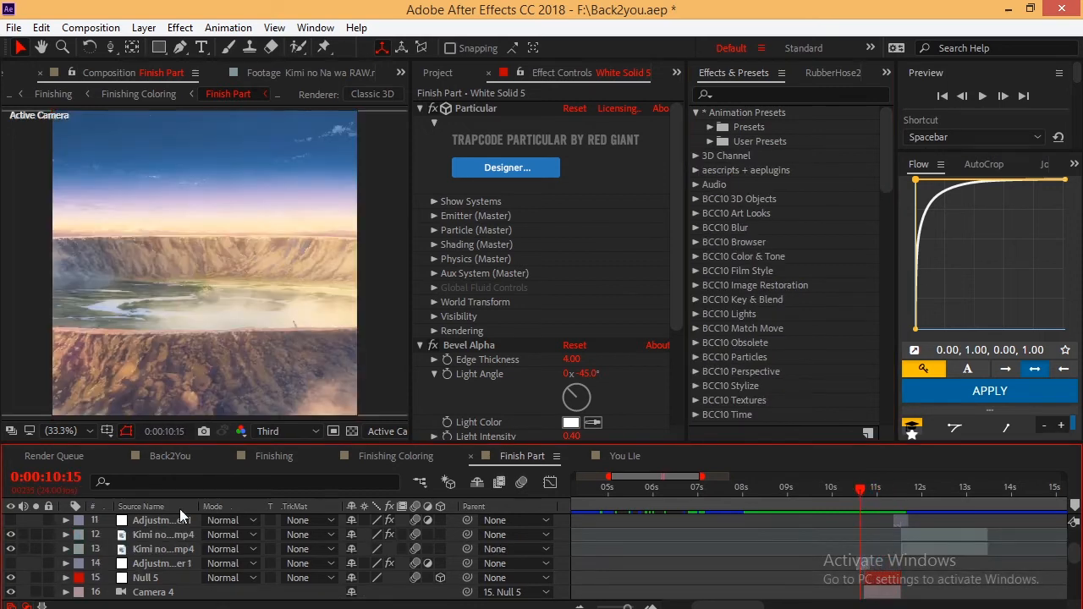
click(162, 564)
click(11, 564)
drag(861, 490, 940, 510)
Compare the two stacked Kimi no Na wa clips at 0:00:12:10 by hiding the keyed layer 12 above layer 13
click(898, 529)
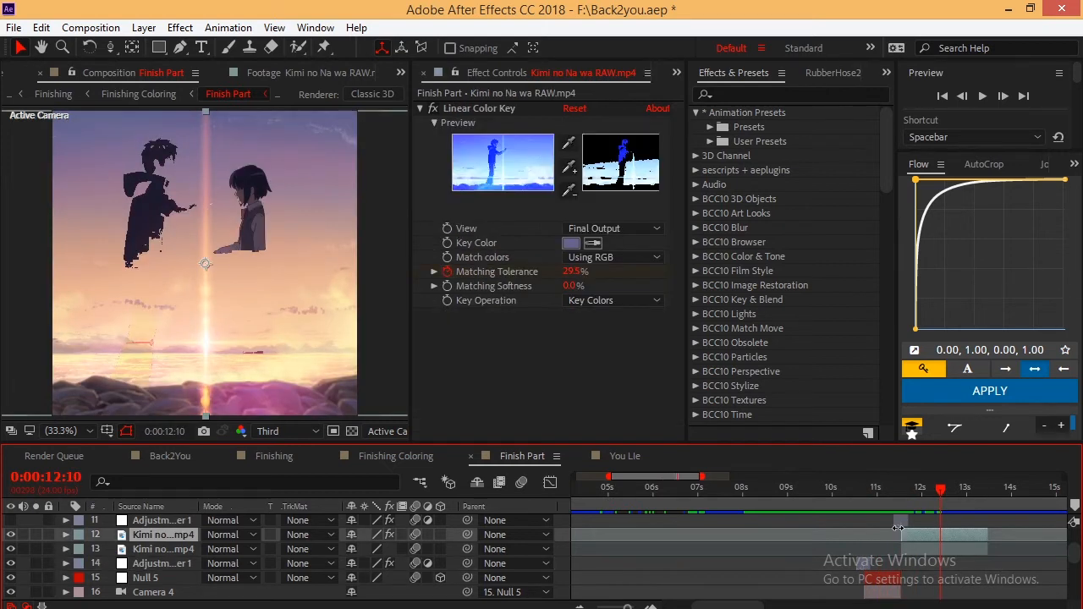
click(156, 548)
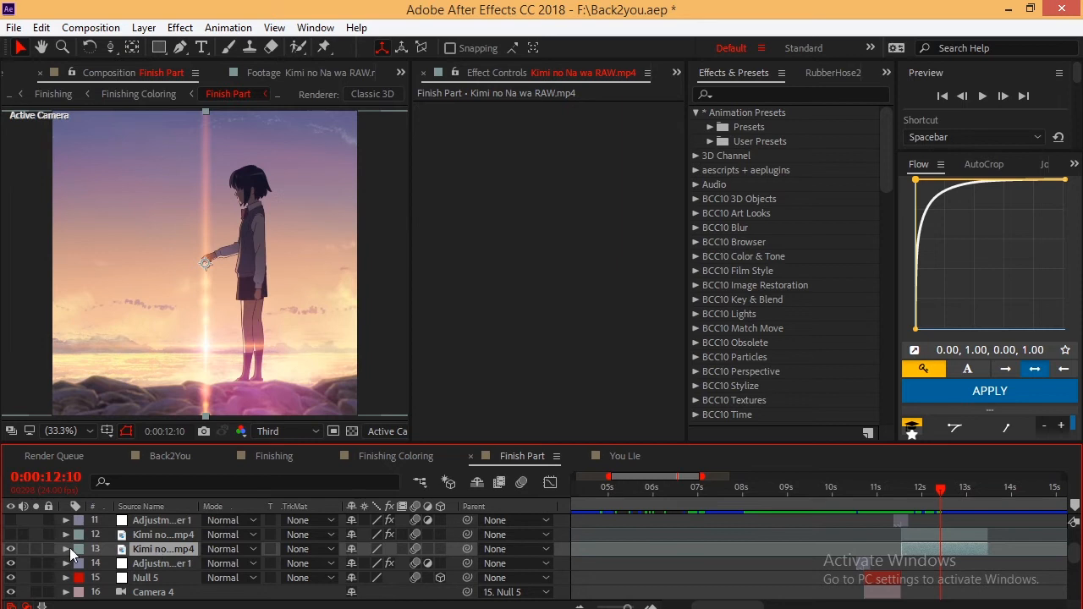
click(162, 540)
key(ctrl+z)
key(ctrl+z)
Show layer 12 again and compare its image with the Linear Color Key effect off and on
click(10, 535)
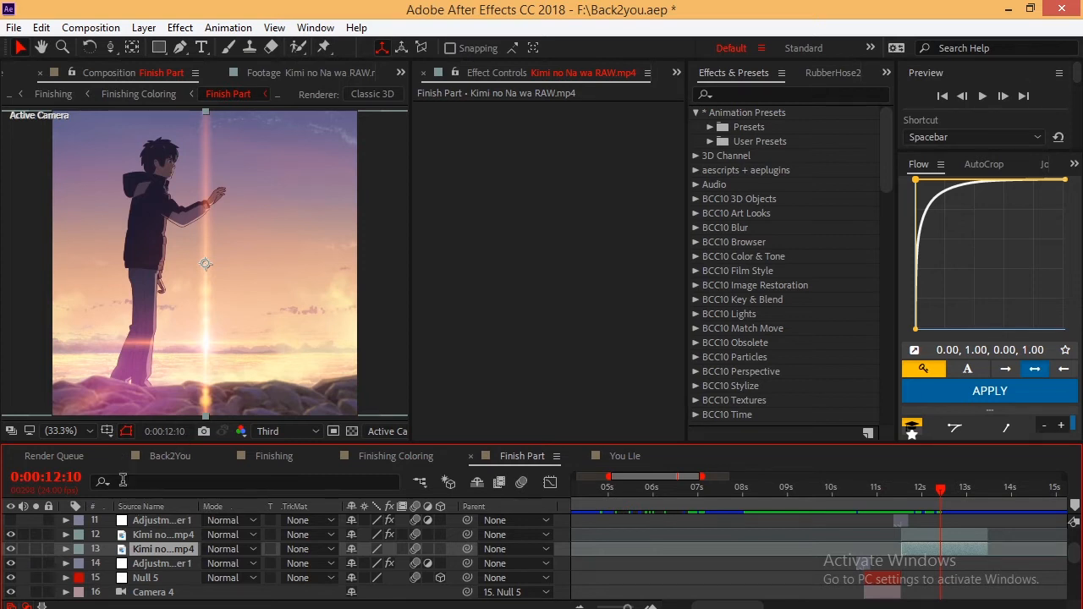
click(957, 536)
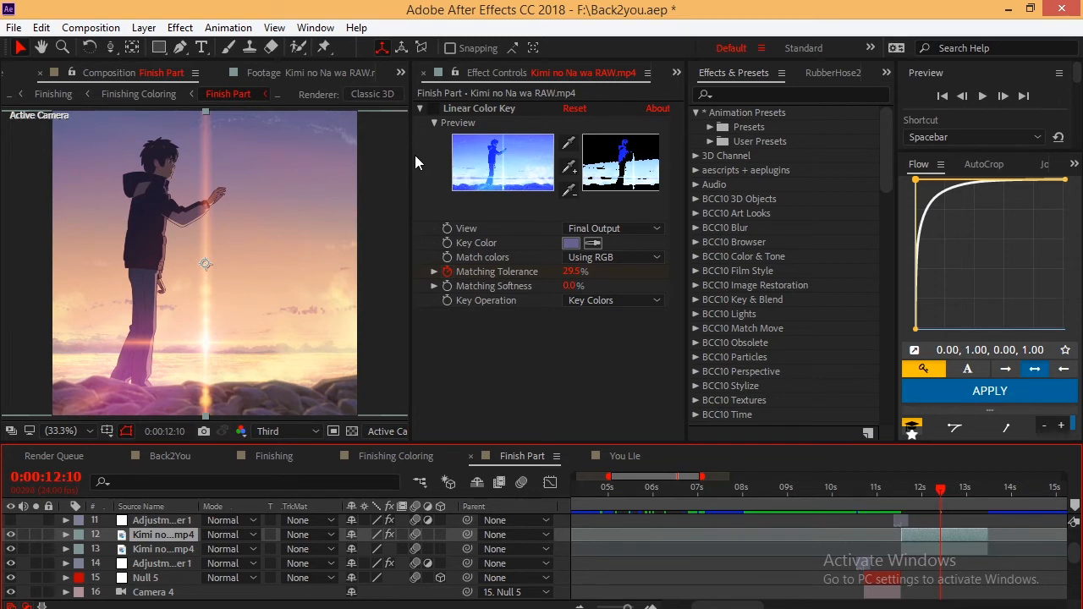
click(432, 109)
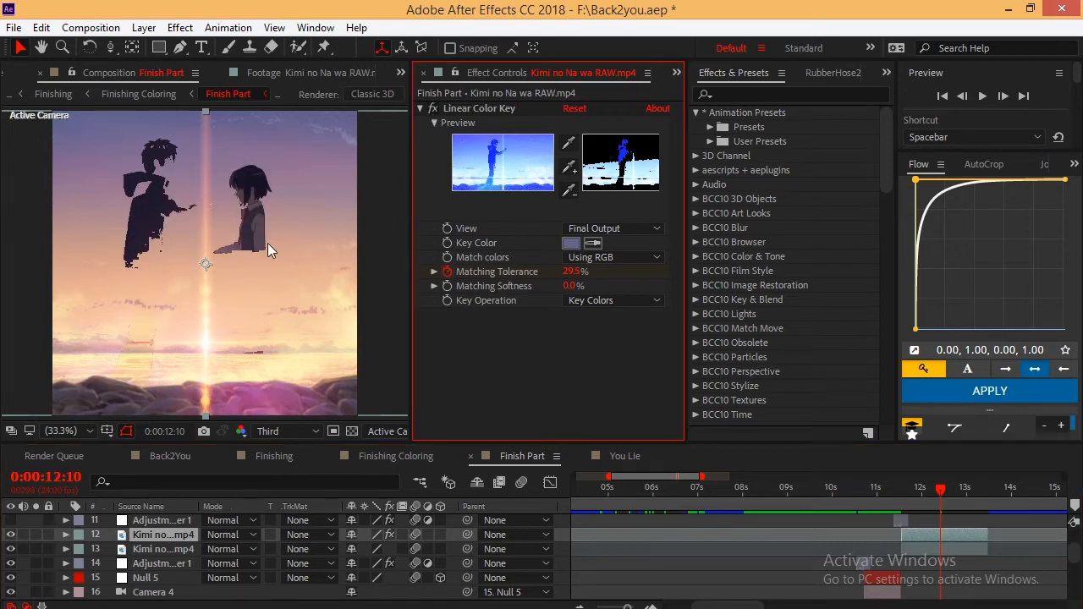
Examine the animated Matching Tolerance of the Linear Color Key on layer 12 by scrubbing from 0:00:11:17 to 0:00:12:07
mouse_move(702, 492)
mouse_down()
mouse_move(762, 495)
mouse_move(715, 503)
mouse_up()
drag(576, 271, 402, 228)
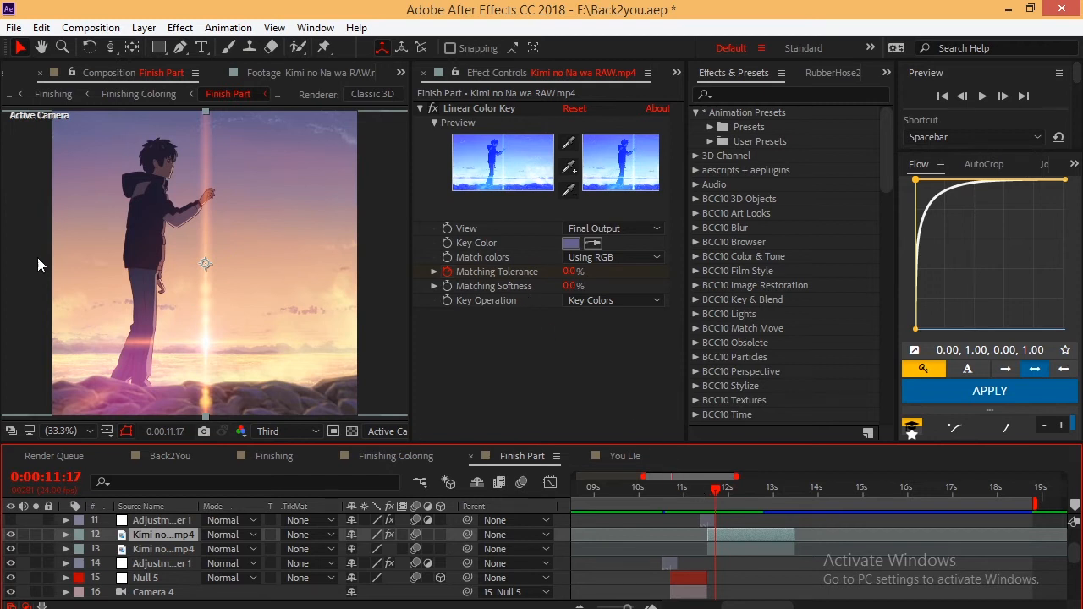
mouse_move(715, 502)
mouse_down()
mouse_move(758, 496)
mouse_move(777, 506)
mouse_move(723, 508)
mouse_up()
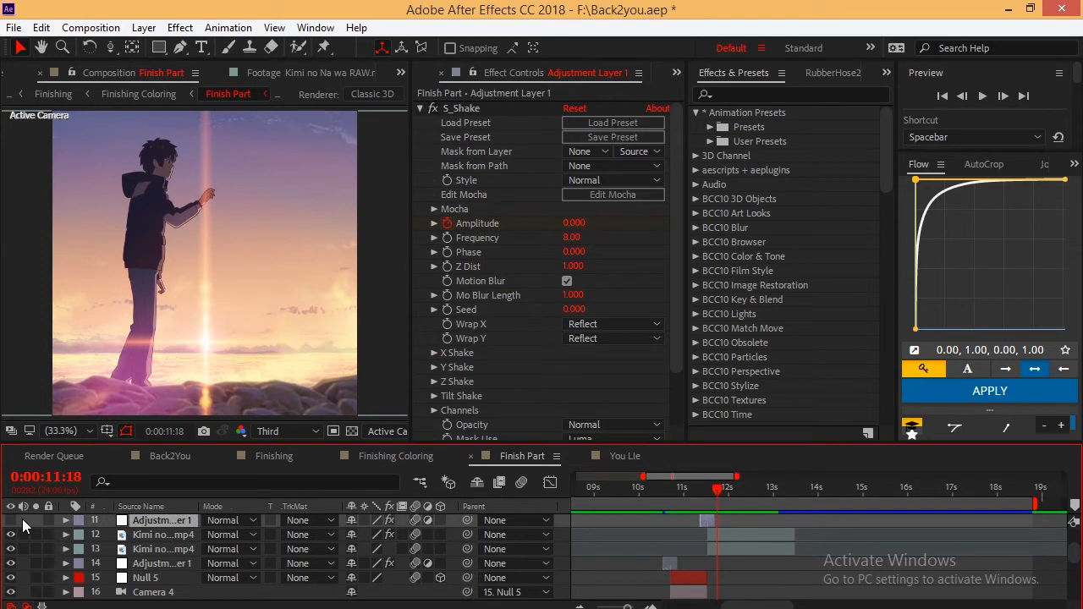
click(162, 534)
click(742, 494)
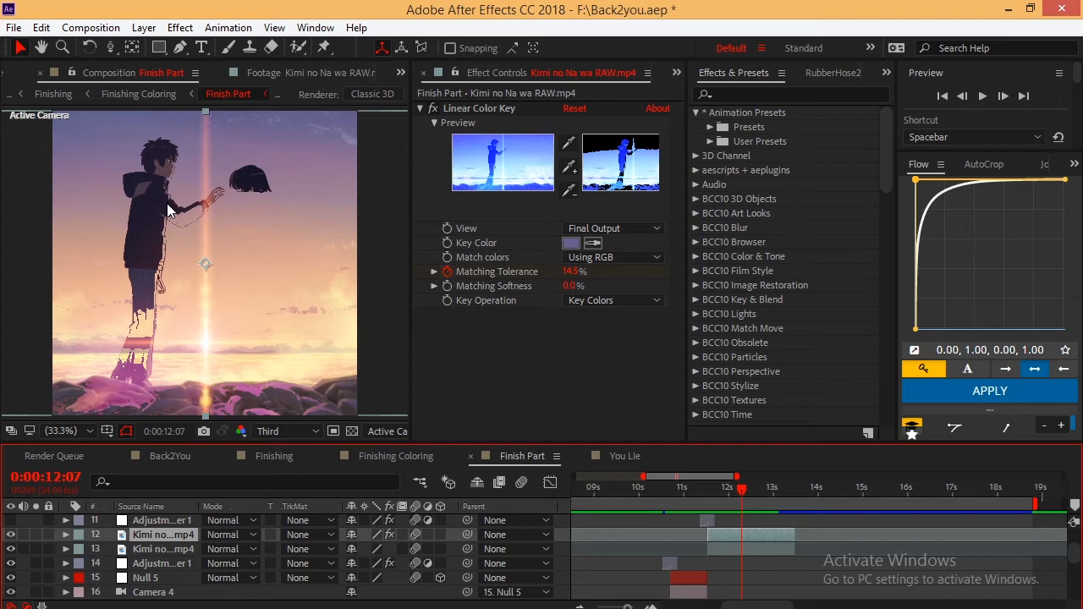
click(482, 108)
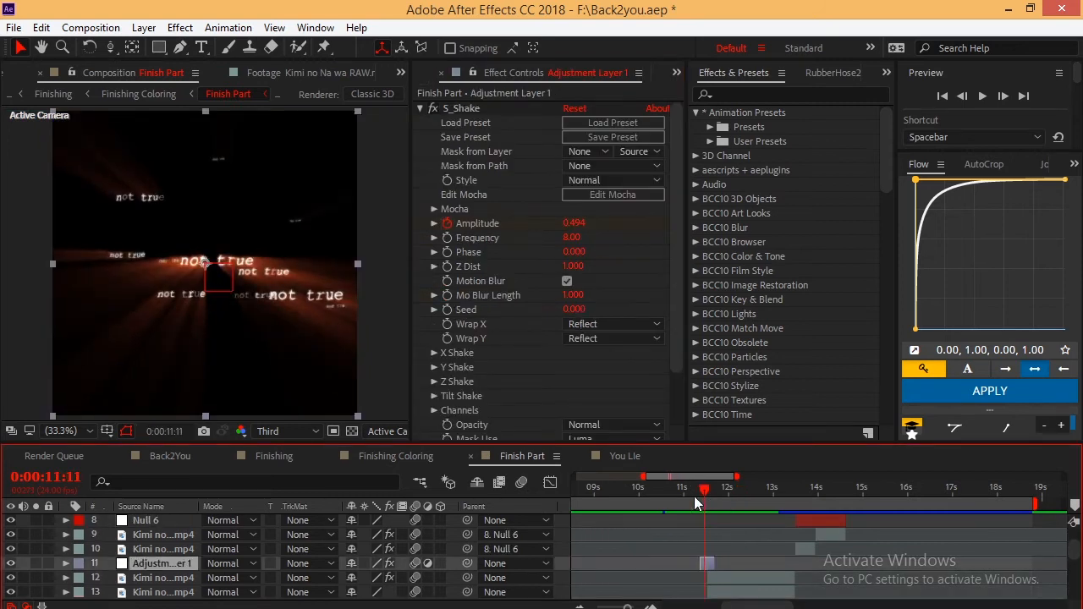
With Adjustment Layer 1 (layer 11) visible, scrub to 0:00:13:17 and select the Kimi no Na wa clip on layer 10
drag(694, 496, 804, 530)
click(800, 547)
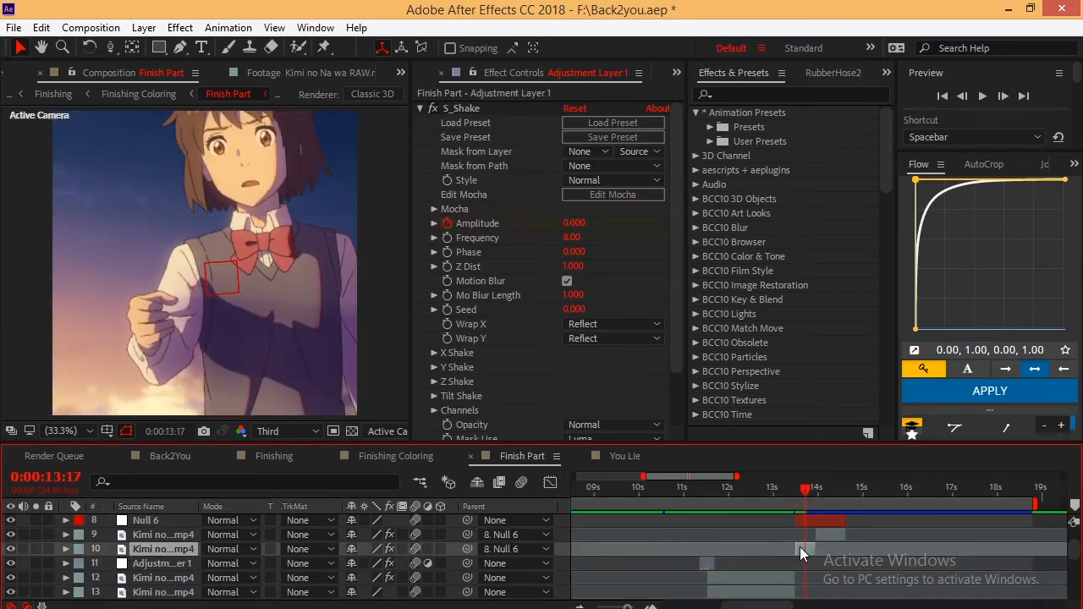
Reveal the keyframes of Null 6 and scrub its X Position, Scale and Rotation animation to 0:00:13:23
click(813, 521)
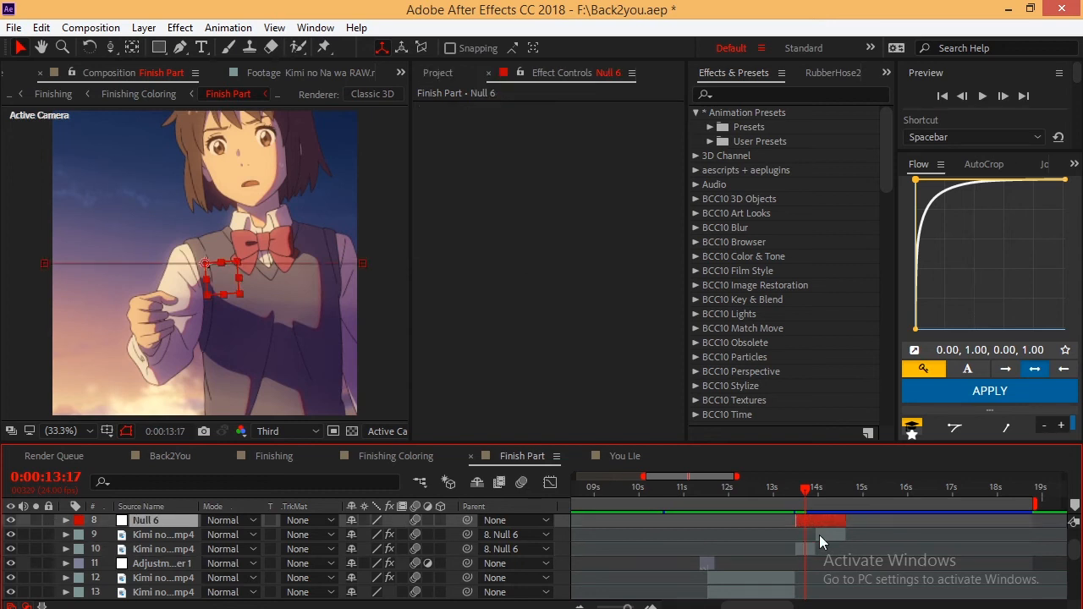
scroll(818, 534, up, 1)
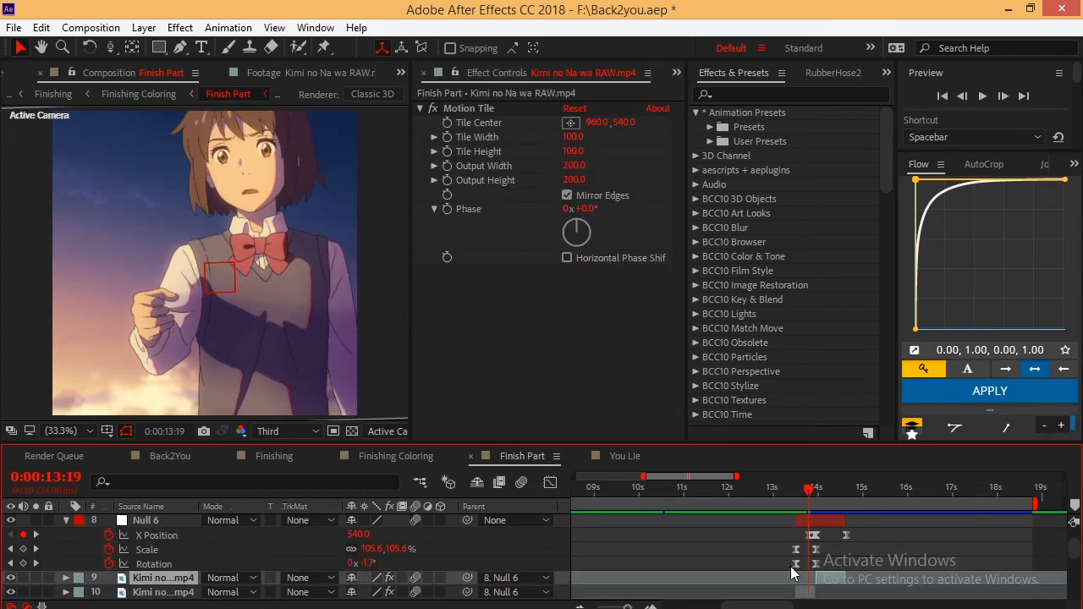
click(808, 594)
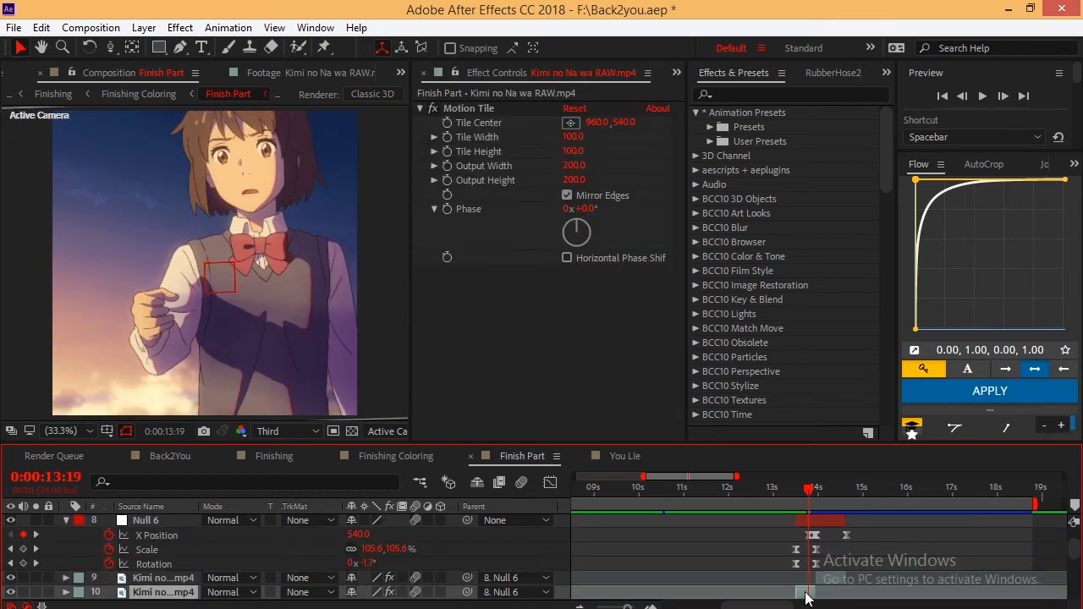
click(793, 489)
drag(793, 490, 816, 499)
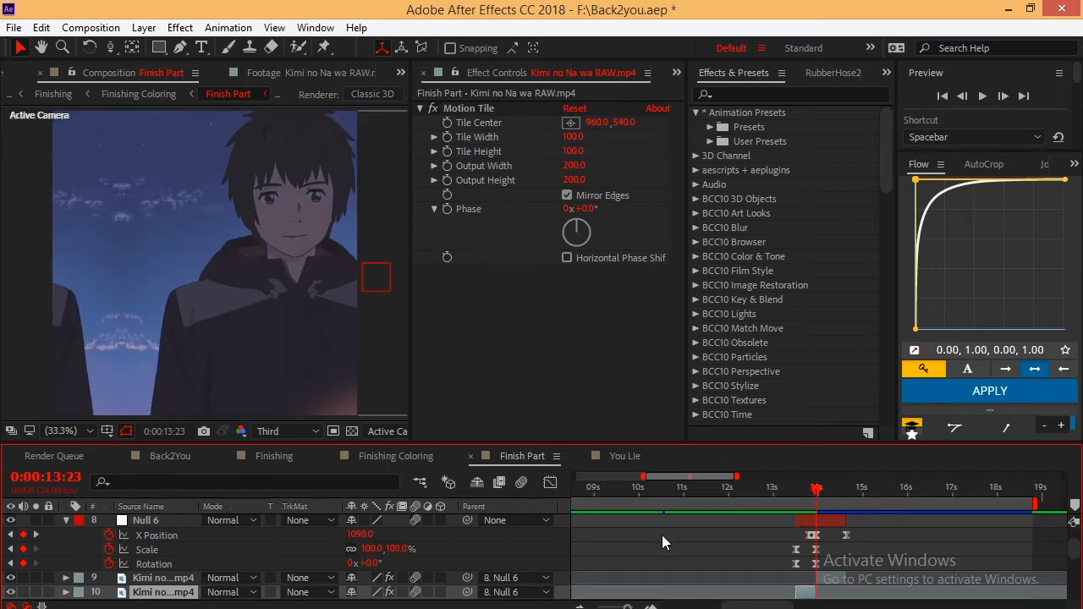
Examine the Motion Tile effect on the Kimi no Na wa clip on layer 9 and scrub through the null-driven move
click(818, 577)
click(432, 109)
click(431, 109)
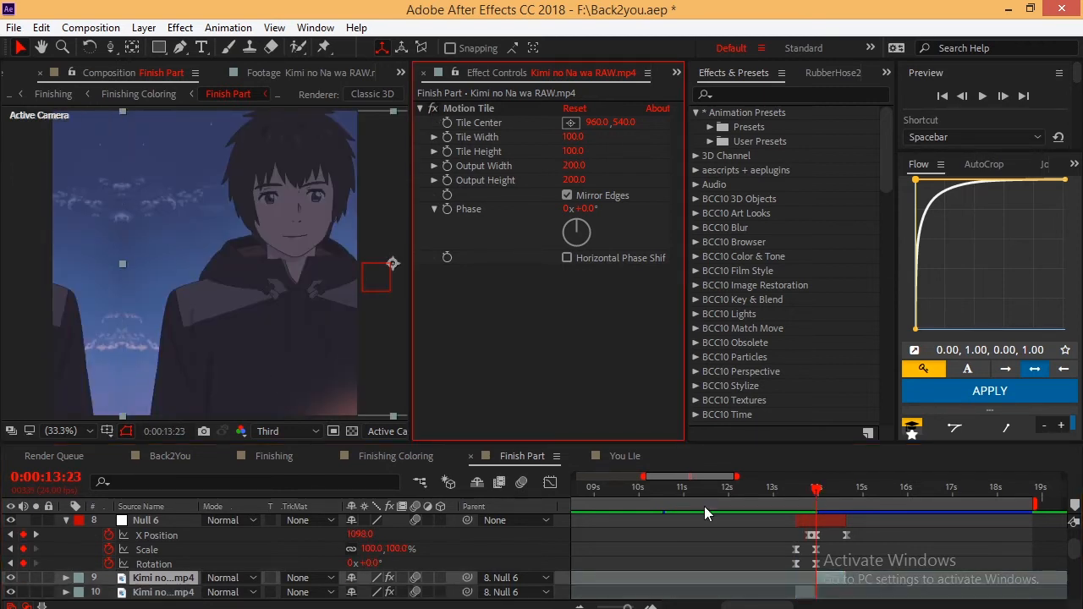
drag(791, 487, 813, 513)
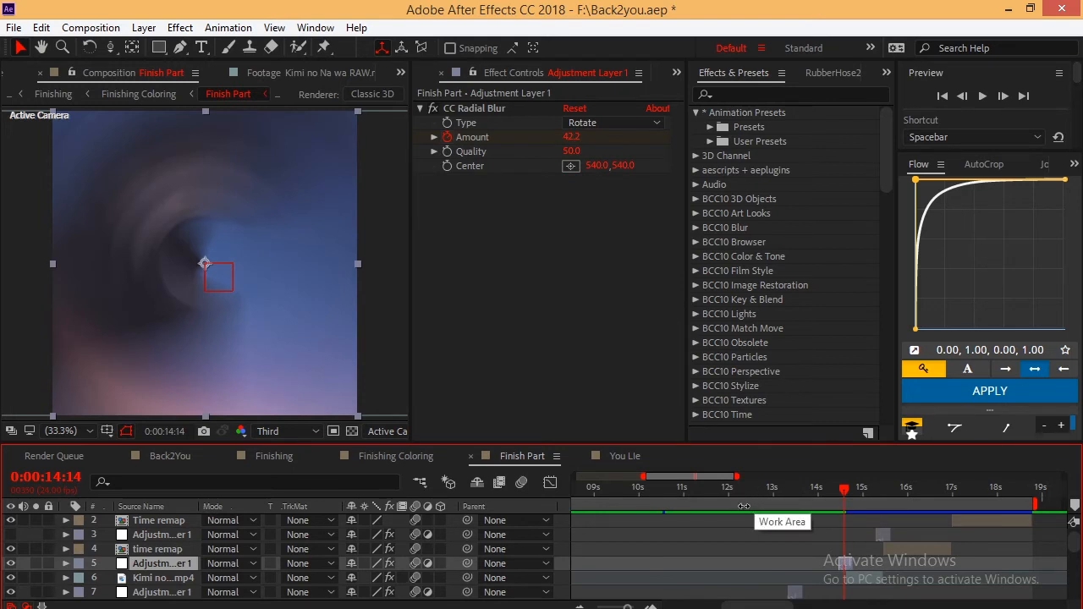
Turn on the visibility of Adjustment Layer 1 on layer 3 and scrub through its transition around 0:00:15:10
scroll(749, 531, down, 3)
click(749, 531)
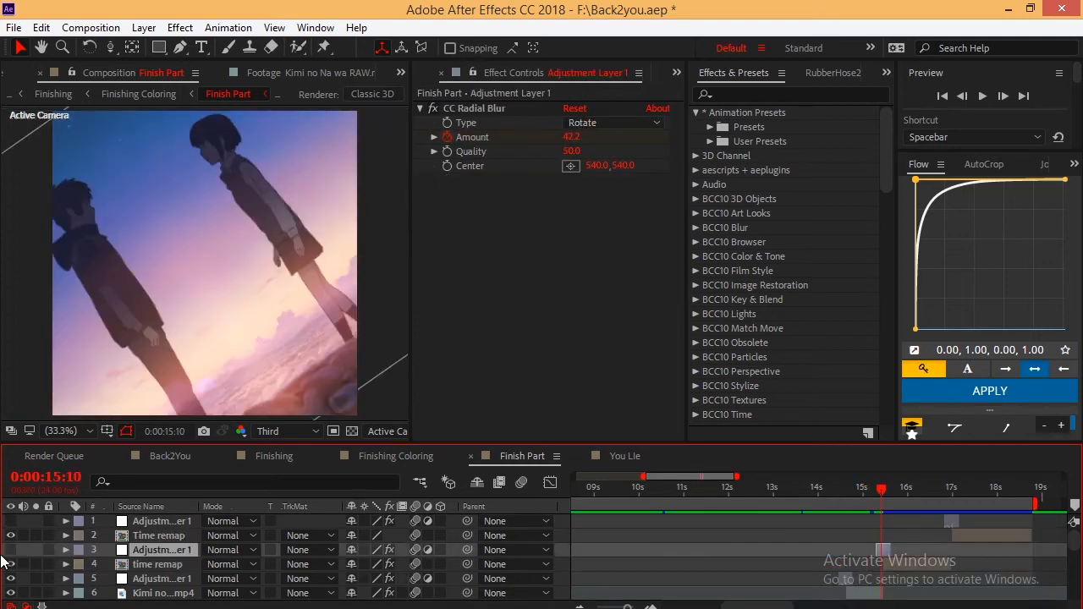
click(10, 551)
mouse_move(880, 490)
mouse_down()
mouse_move(817, 494)
mouse_move(884, 488)
mouse_move(888, 497)
mouse_move(850, 498)
mouse_move(878, 497)
mouse_up()
drag(877, 493, 890, 492)
Check the time remap layer 4 for animated properties, moving the playhead to 0:00:17:01
click(905, 562)
key(u)
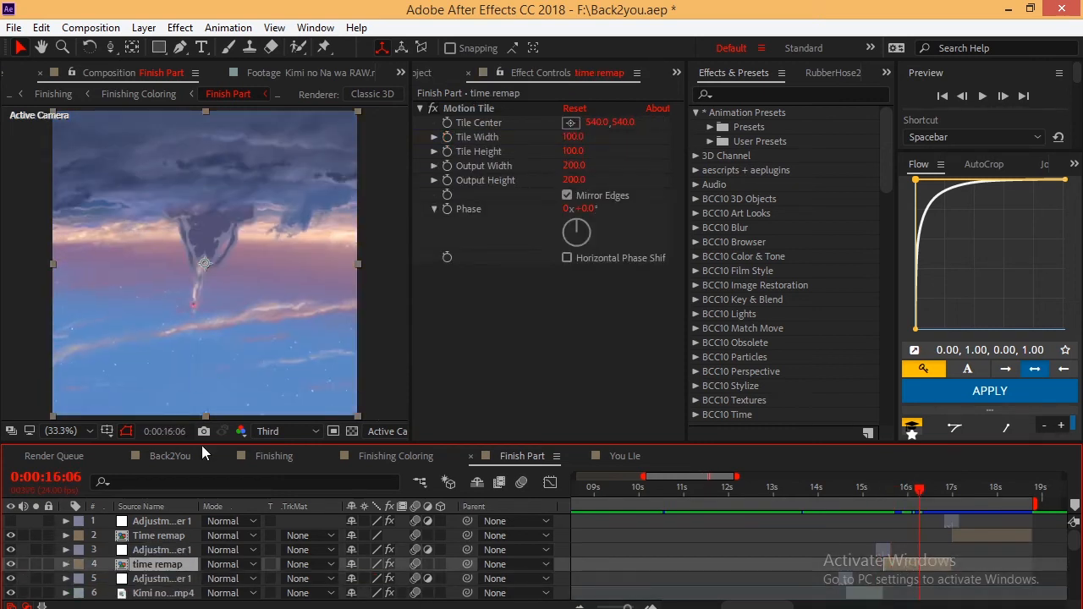
click(954, 497)
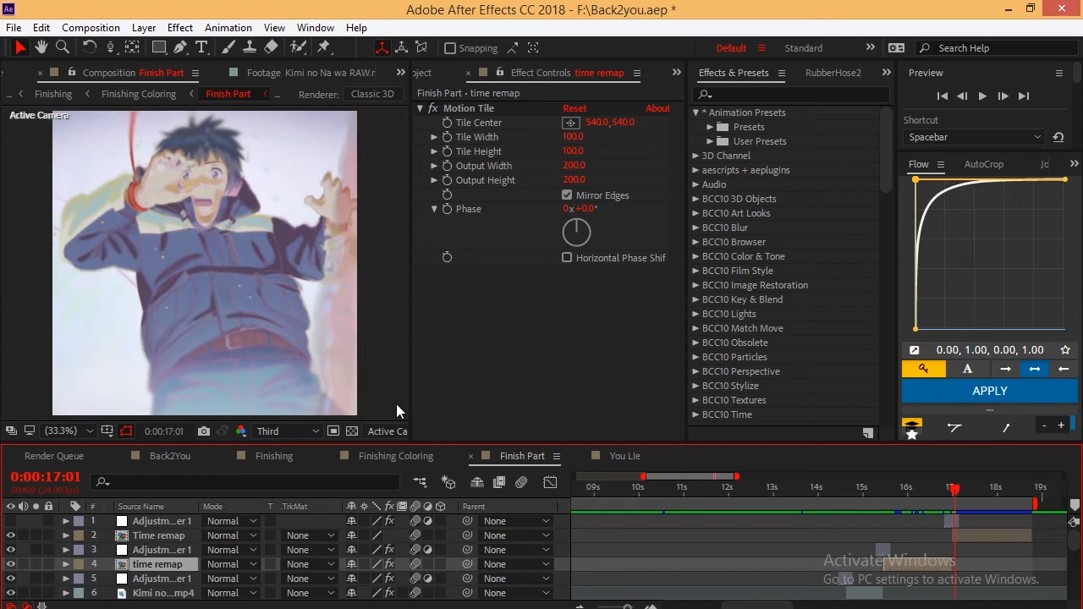
Examine the Time remap layer 2 and the adjustment layer above its start, scrubbing to 0:00:17:11
click(986, 537)
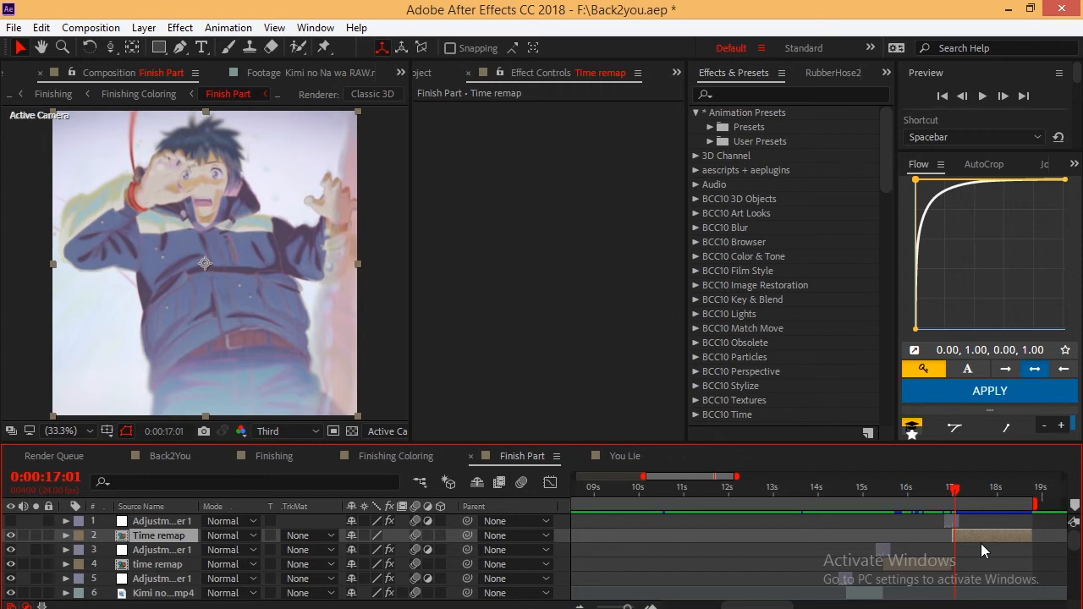
click(947, 499)
drag(946, 501, 974, 511)
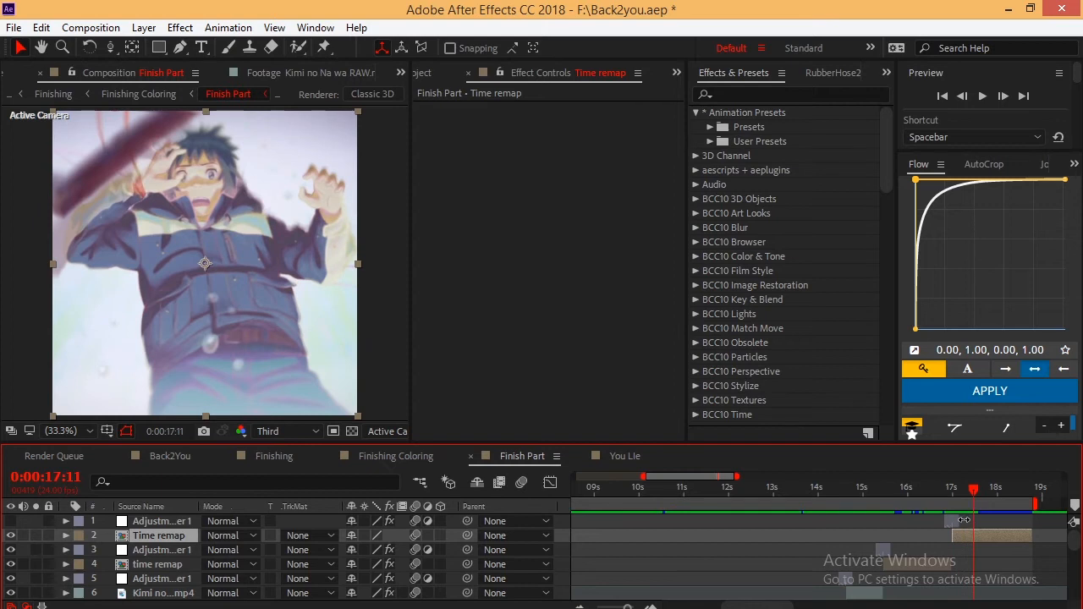
click(22, 521)
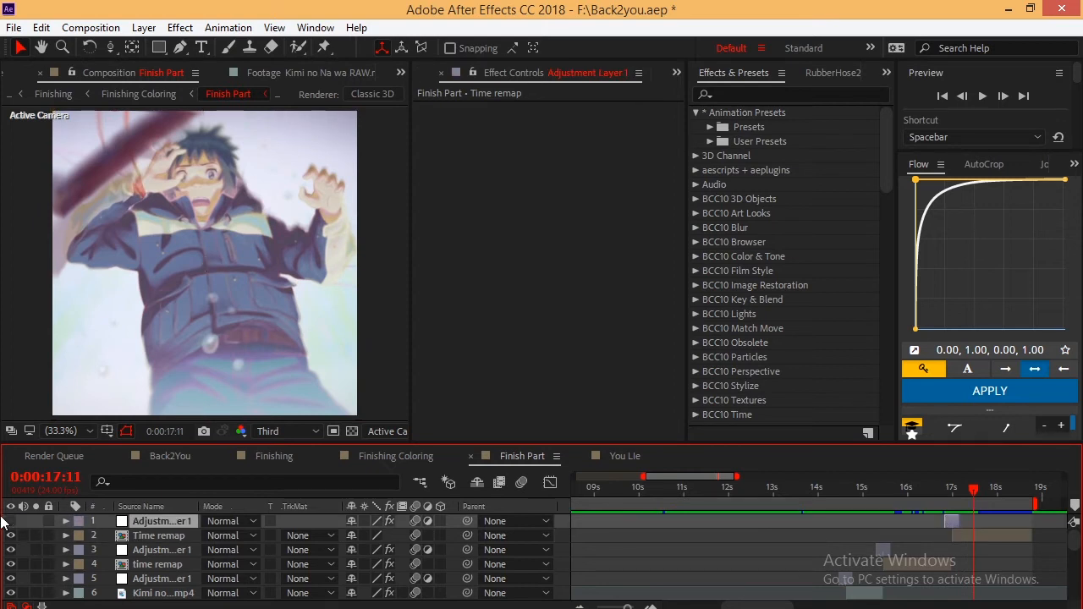
click(997, 541)
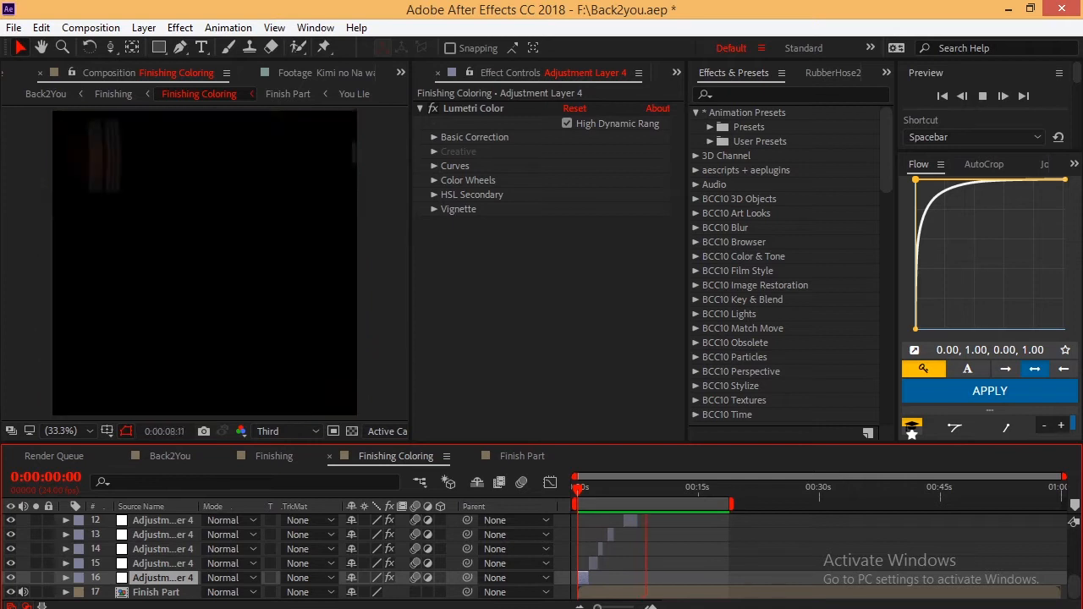
Stop the Finishing Coloring preview and look through the Lumetri Color adjustment layers from layer 16 up to layer 6
key(space)
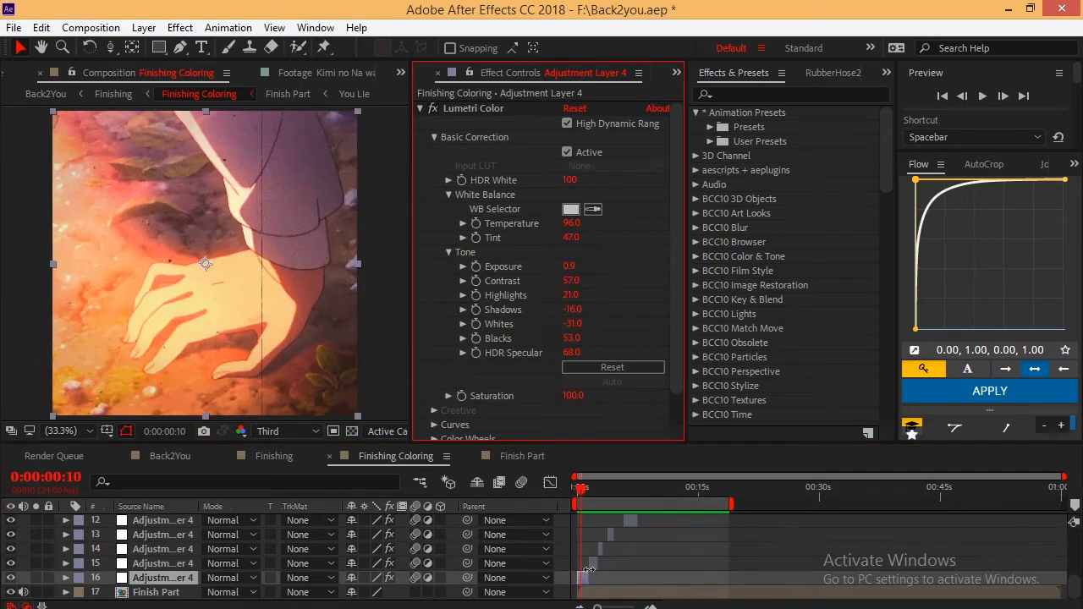
click(593, 563)
click(597, 548)
click(617, 535)
scroll(653, 554, up, 1)
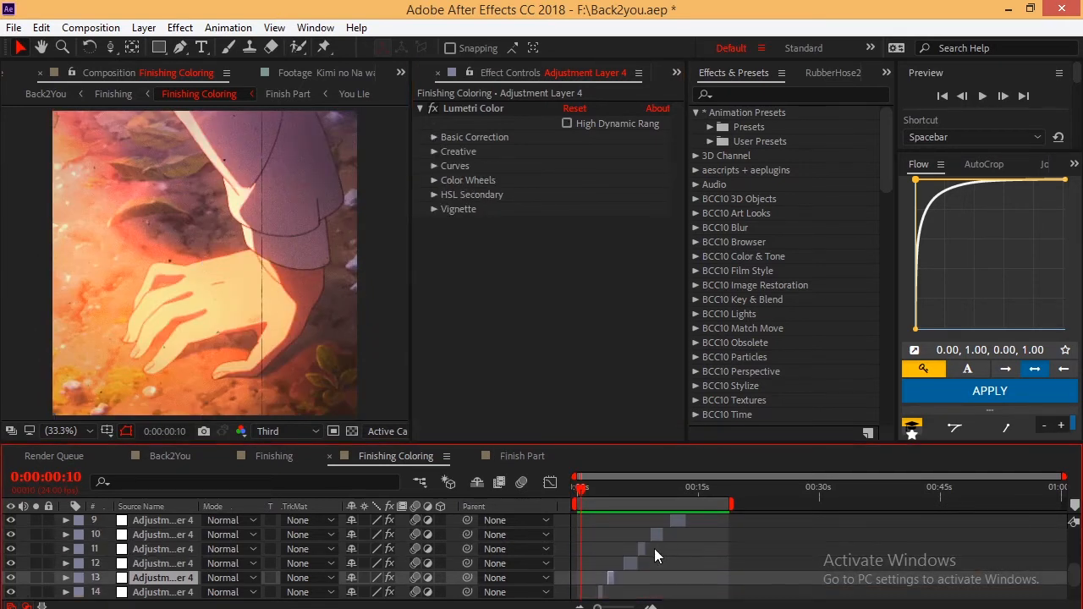
click(624, 563)
click(642, 548)
click(656, 535)
scroll(681, 548, up, 1)
click(683, 560)
click(686, 548)
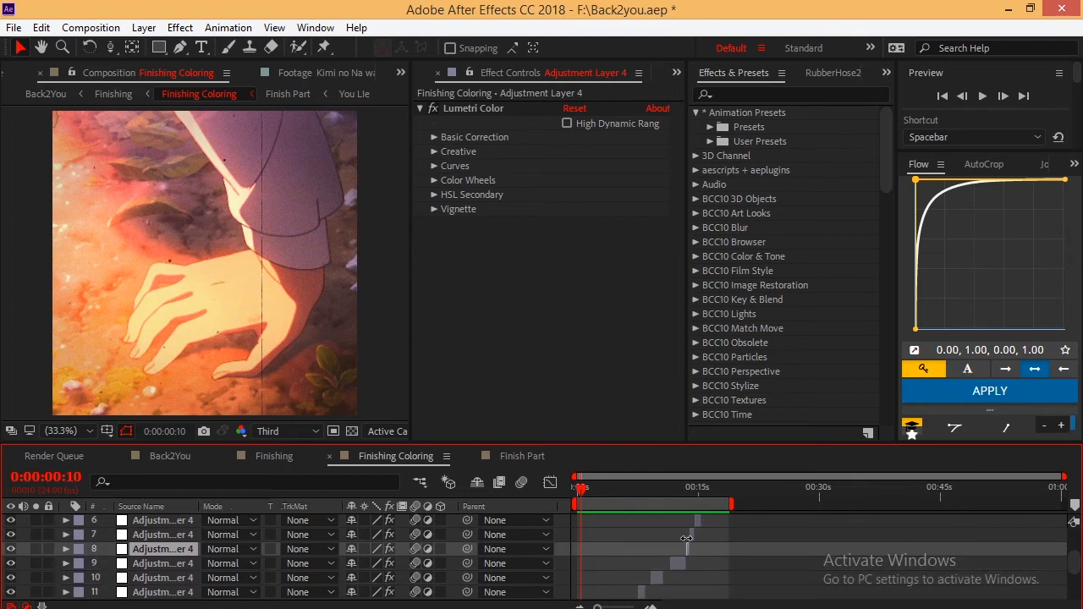
click(692, 534)
click(697, 520)
scroll(697, 539, up, 1)
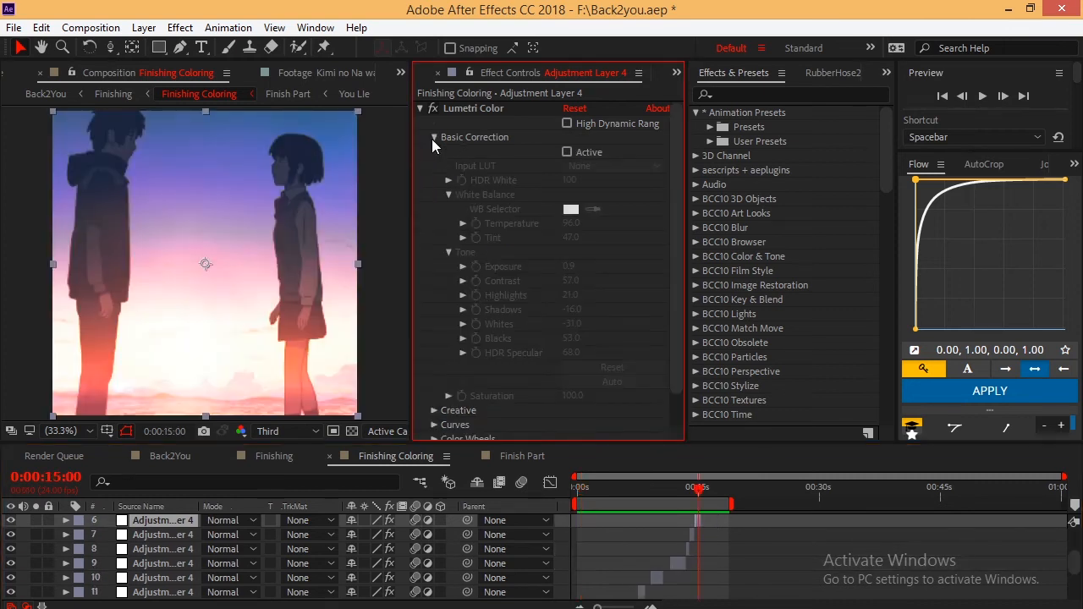
Examine the Basic Correction and RGB Curves settings of the Lumetri Color effect on layer 6 at 0:00:15:00
click(433, 137)
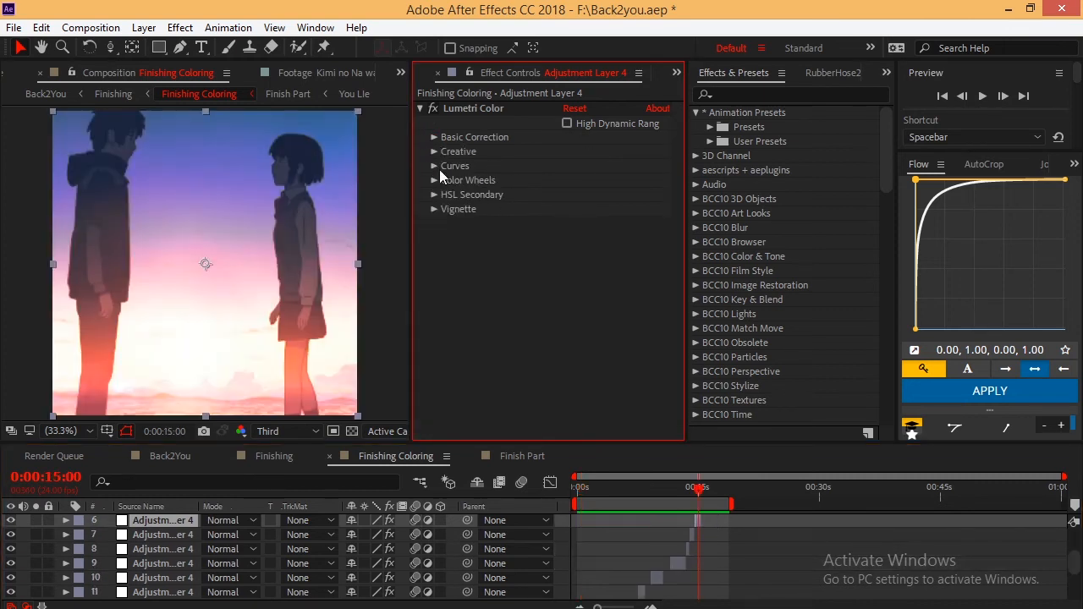
click(432, 166)
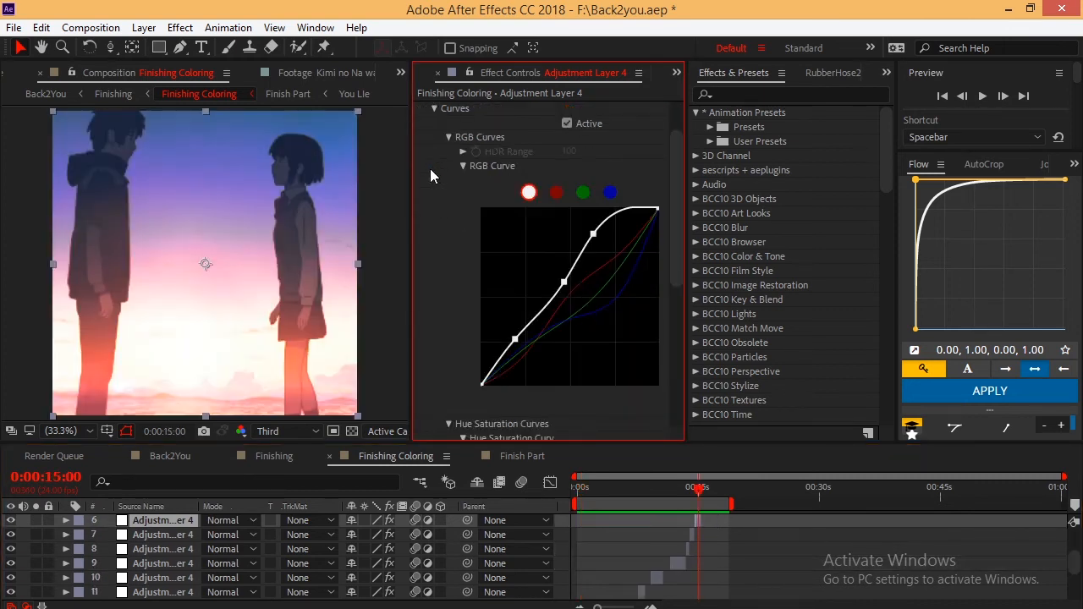
click(438, 108)
scroll(783, 563, up, 1)
Move to 0:00:15:20 and examine the Lumetri Basic Correction settings of adjustment layer 5
click(707, 501)
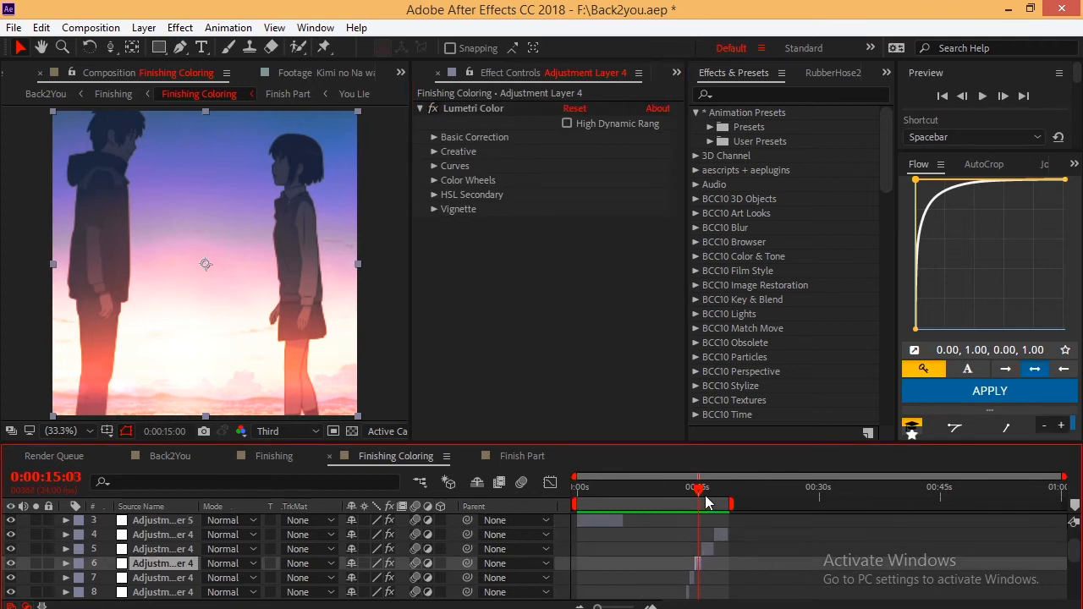
drag(705, 497, 708, 500)
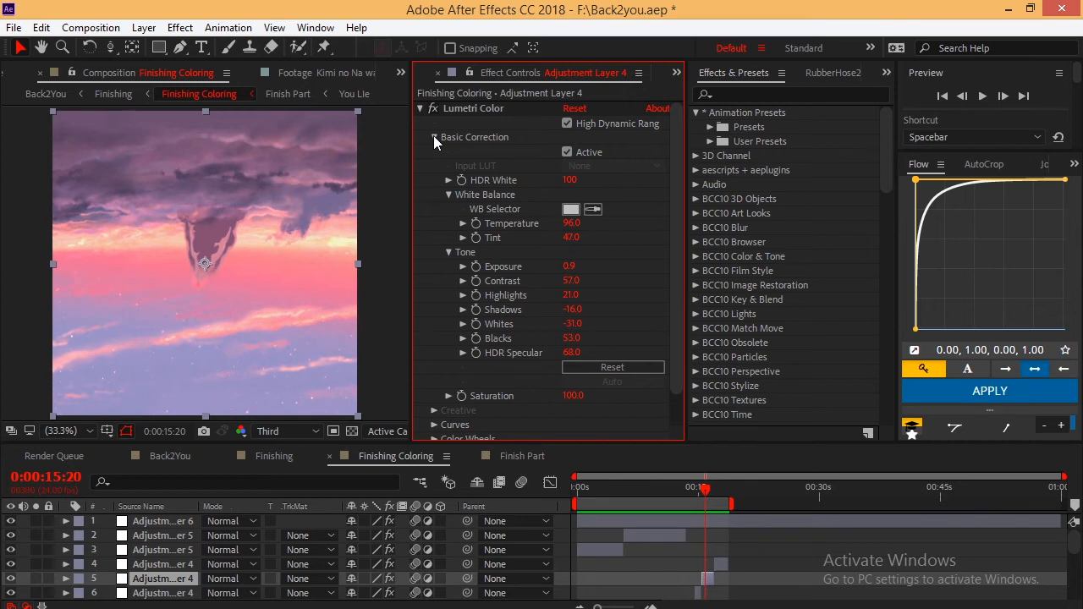
click(433, 137)
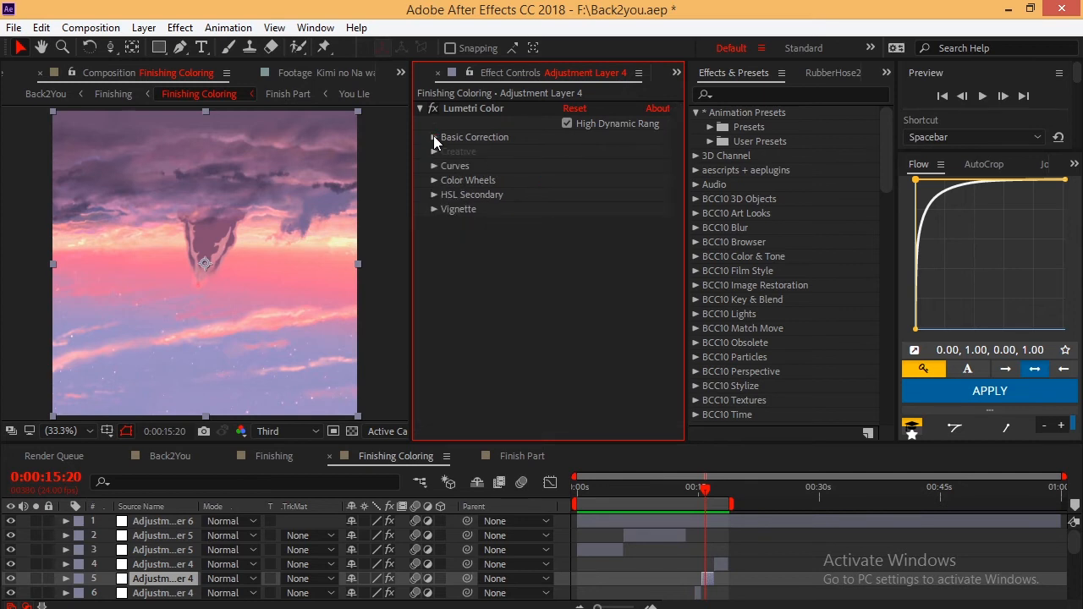
Move to 0:00:17:22 and examine the Lumetri Creative and Curves settings of adjustment layer 4
click(720, 563)
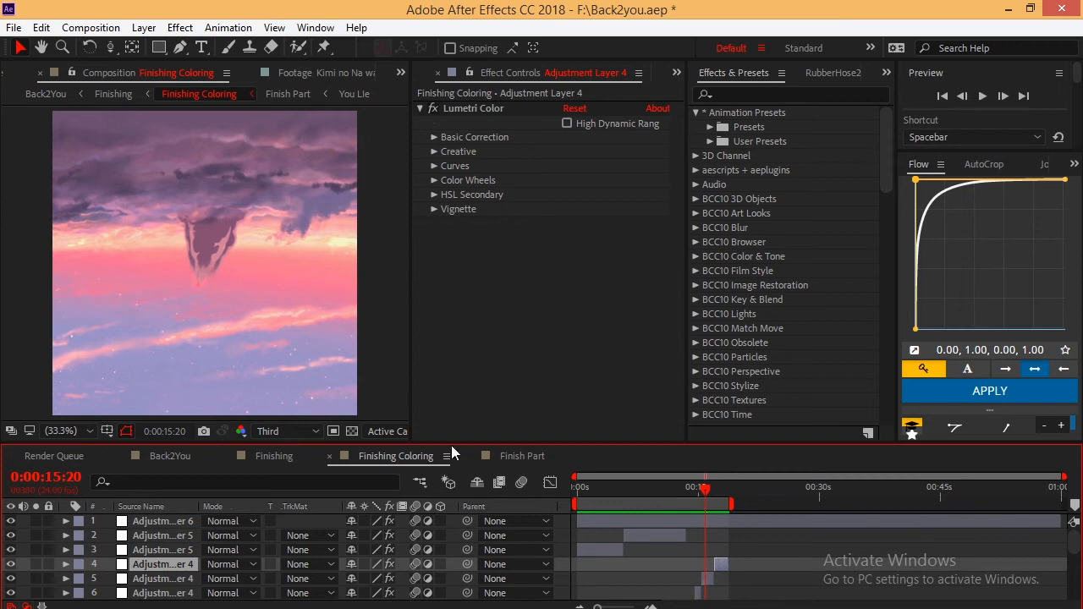
click(721, 489)
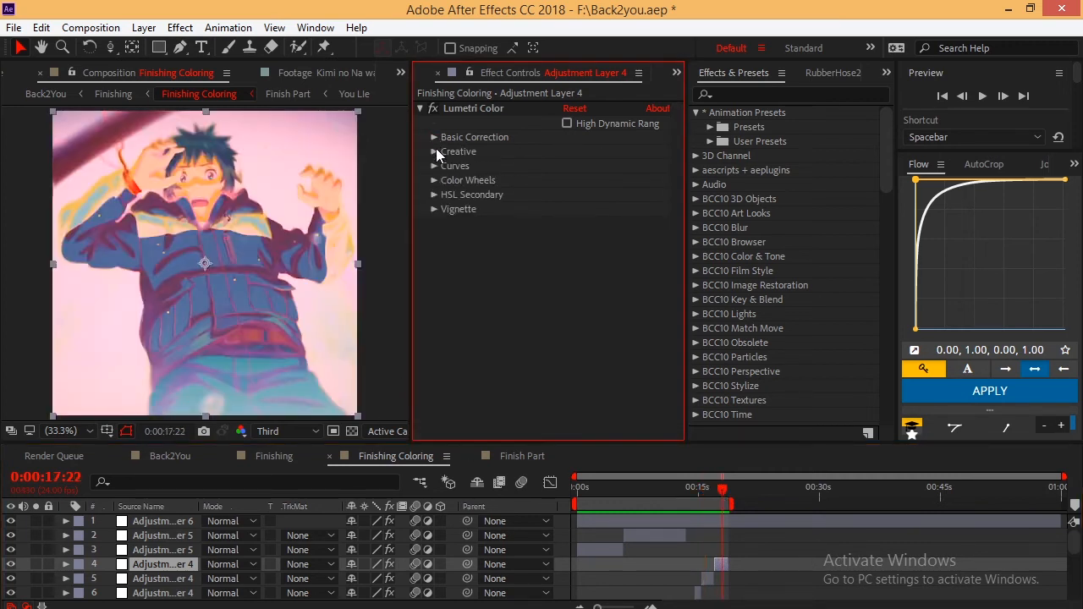
click(436, 152)
click(435, 152)
click(434, 166)
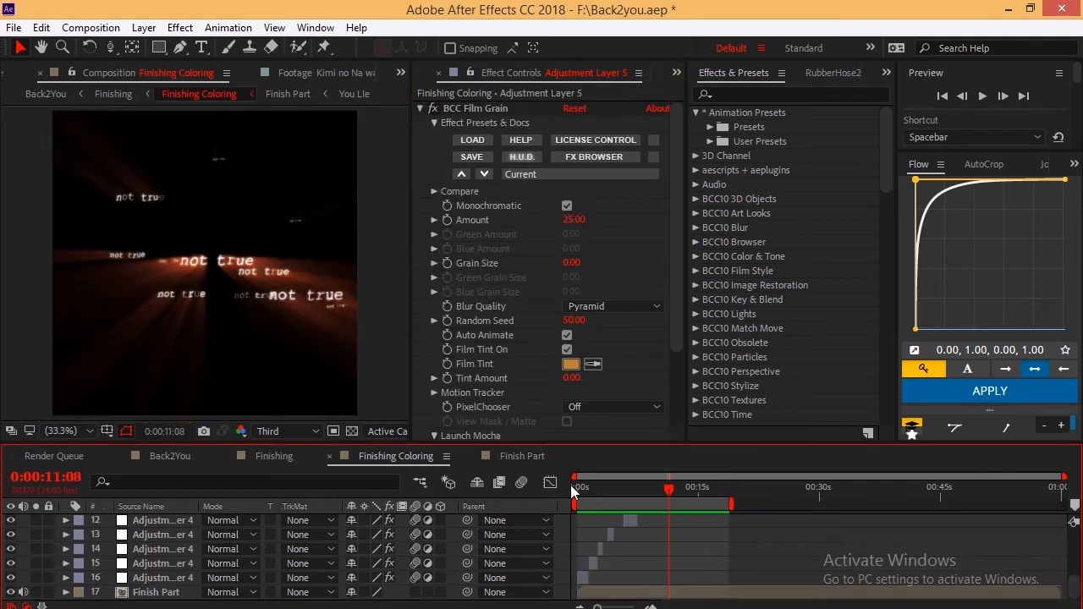
Return to 0:00:00:10 and examine the Lumetri Basic Correction settings of adjustment layer 16
mouse_move(592, 497)
mouse_down()
mouse_move(564, 497)
mouse_move(586, 494)
mouse_up()
click(582, 578)
click(435, 135)
click(435, 136)
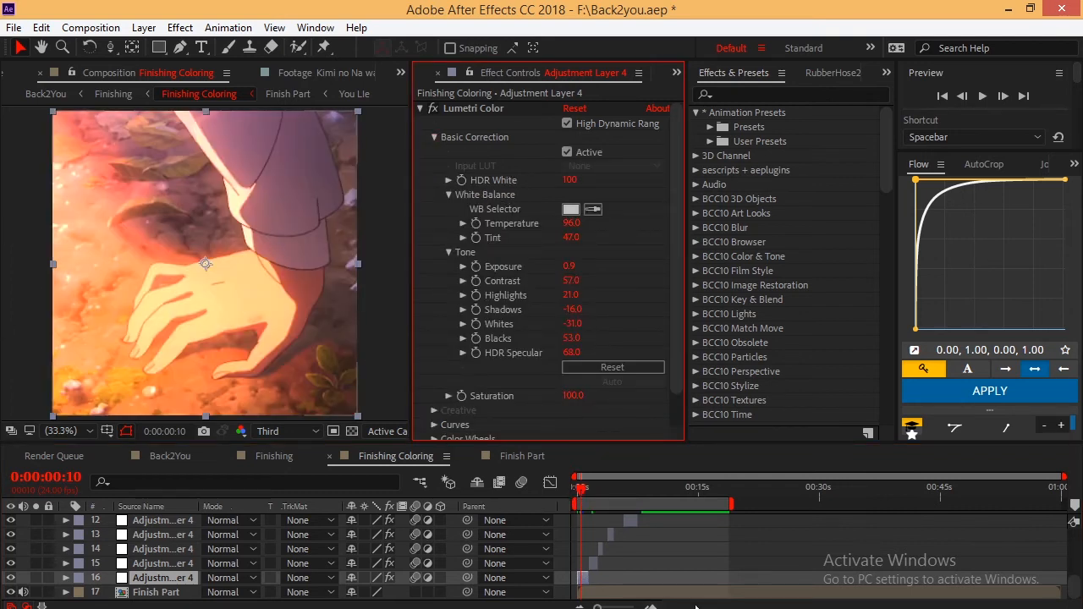
Examine the Lumetri Creative settings of adjustment layer 15 from 0:00:01:16 to 0:00:02:00
click(591, 489)
click(599, 562)
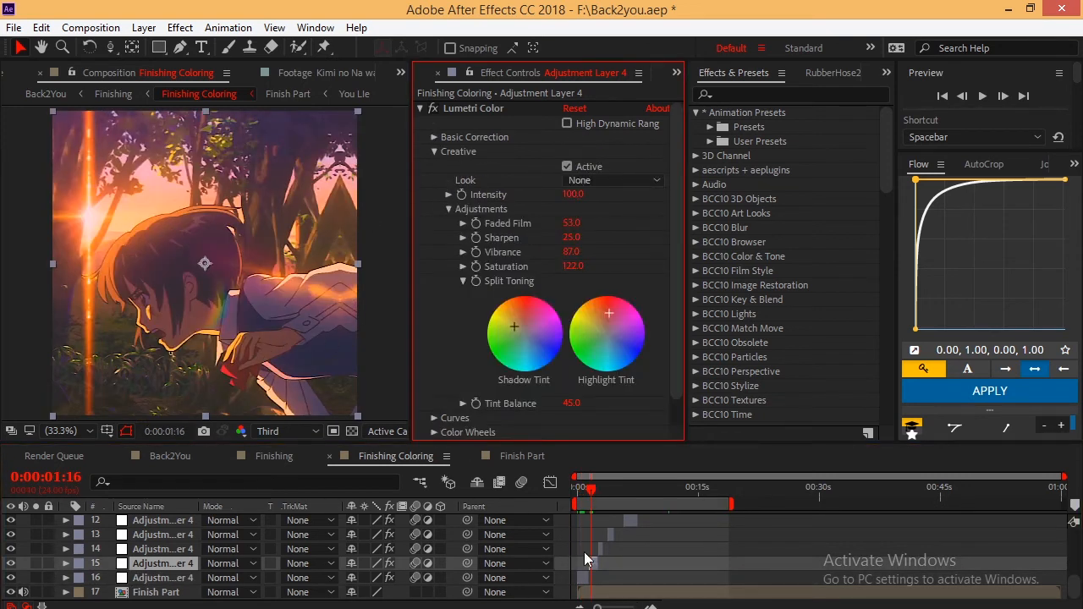
click(592, 490)
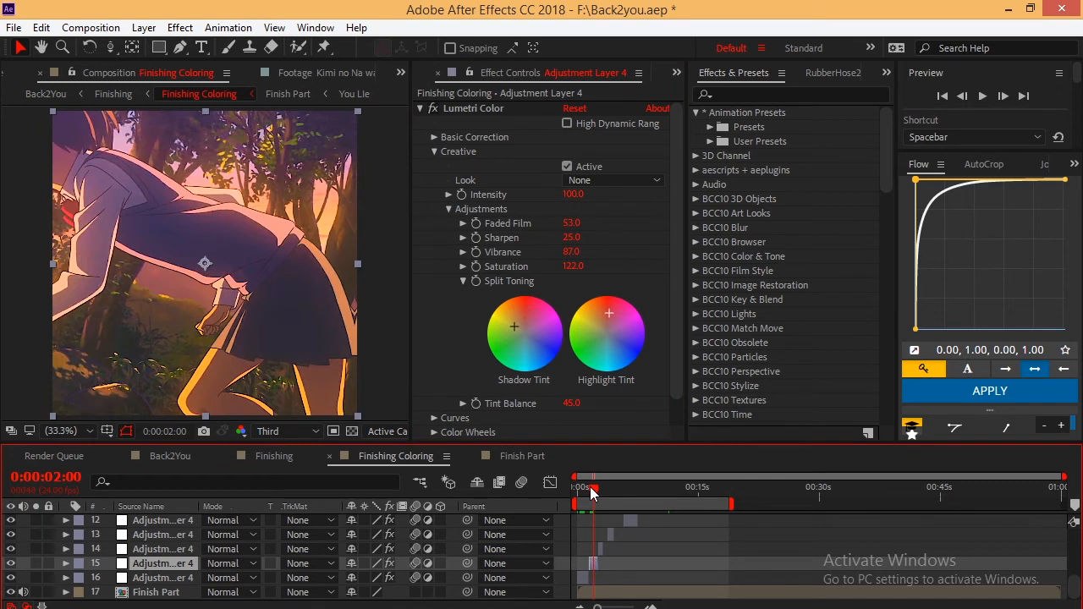
Examine the Creative, Basic Correction and RGB Curves settings of the Lumetri Color effect on layer 14 at 0:00:03:01
click(600, 549)
click(600, 490)
click(434, 152)
click(434, 153)
click(432, 135)
click(433, 138)
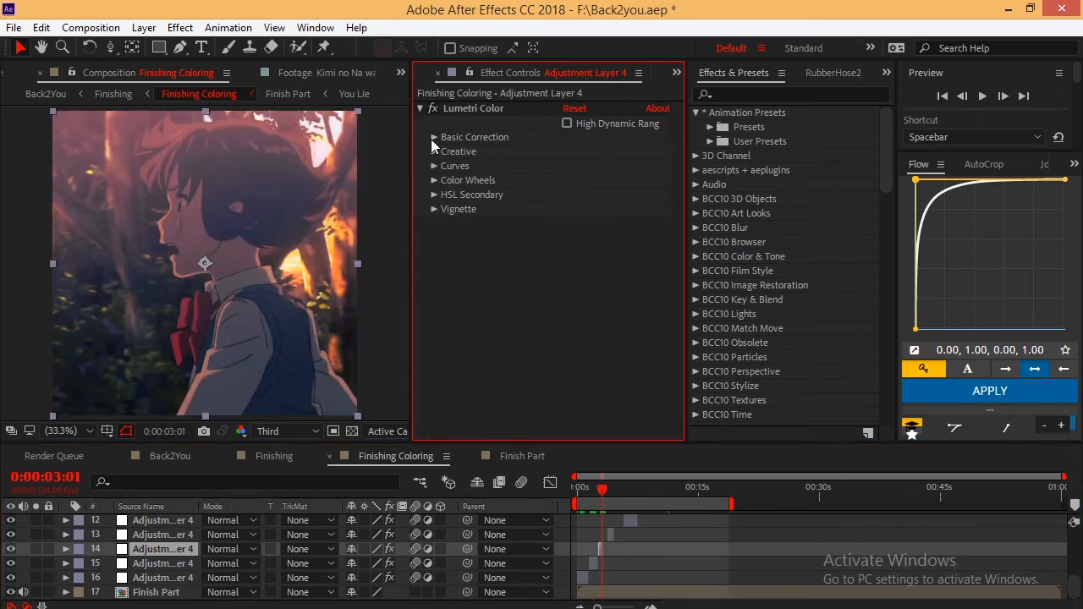
click(434, 166)
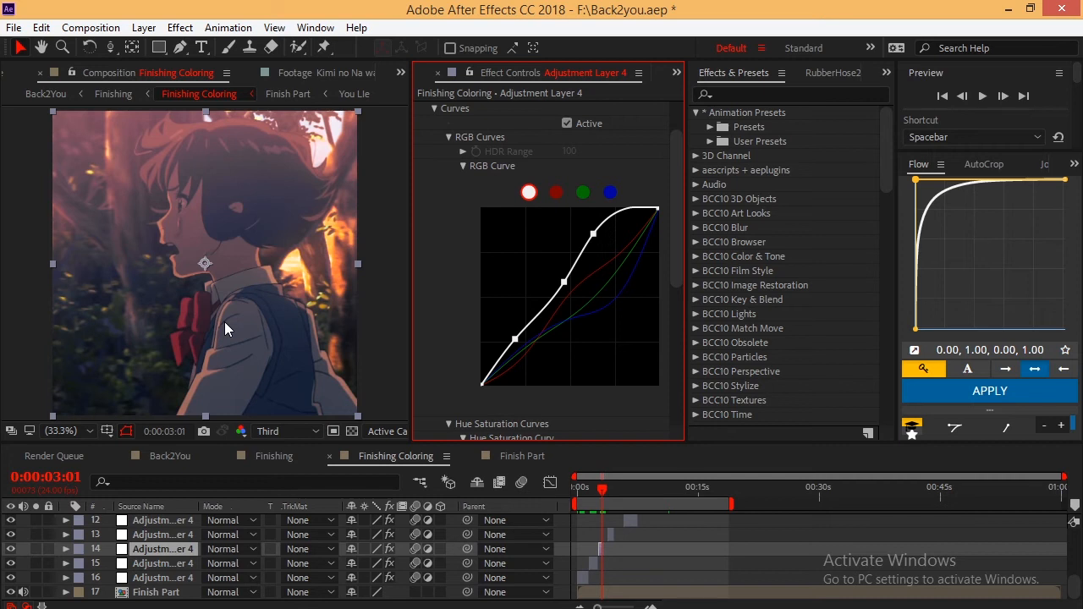
scroll(433, 167, up, 2)
click(432, 168)
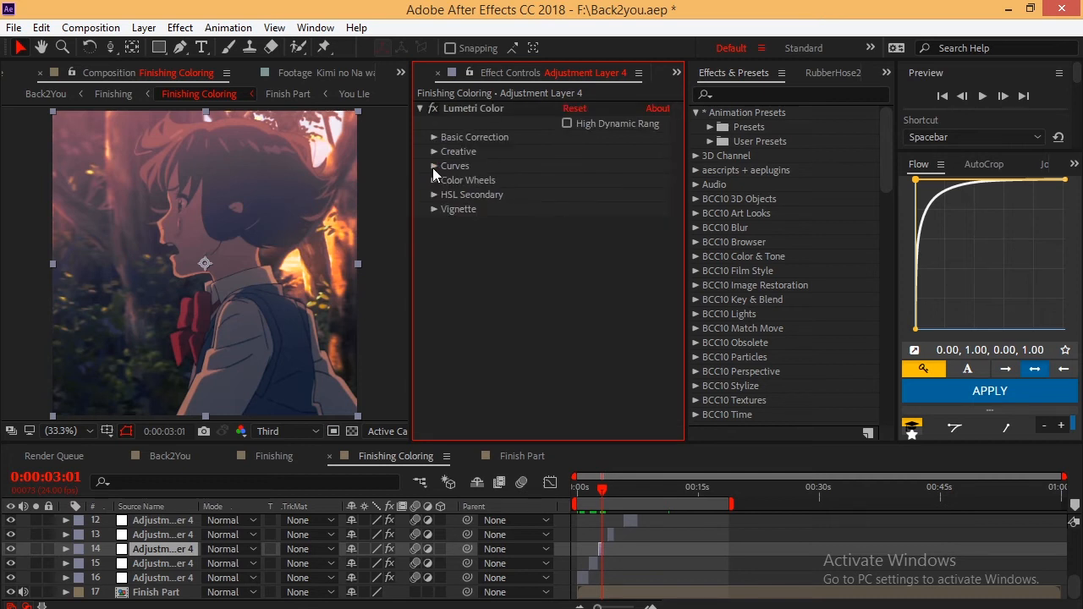
Review the Creative and Basic Correction groups of the Lumetri Color effect on layer 14 once more
click(433, 151)
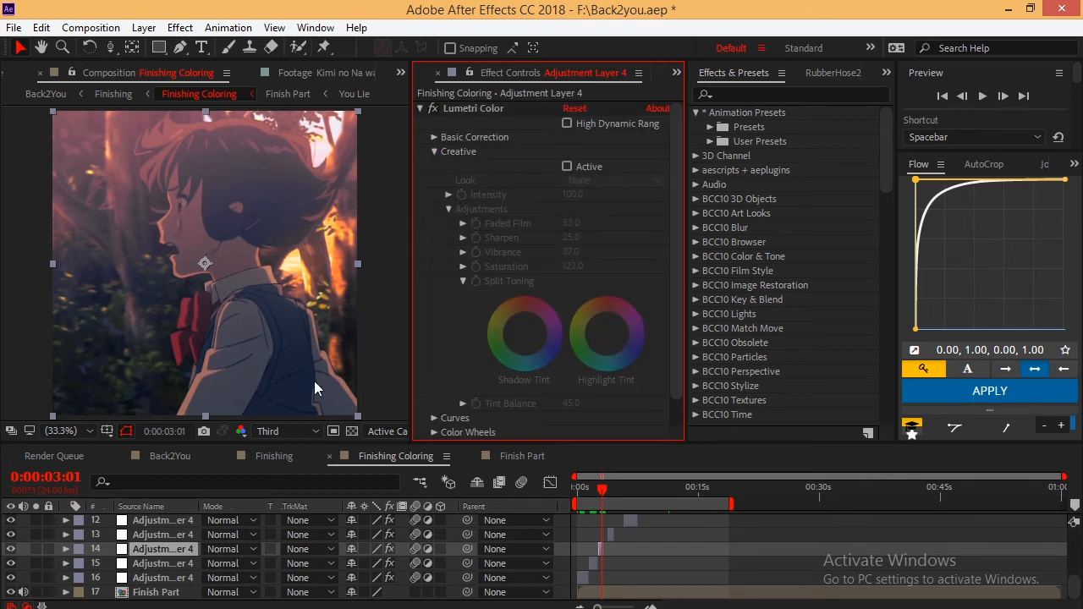
click(435, 151)
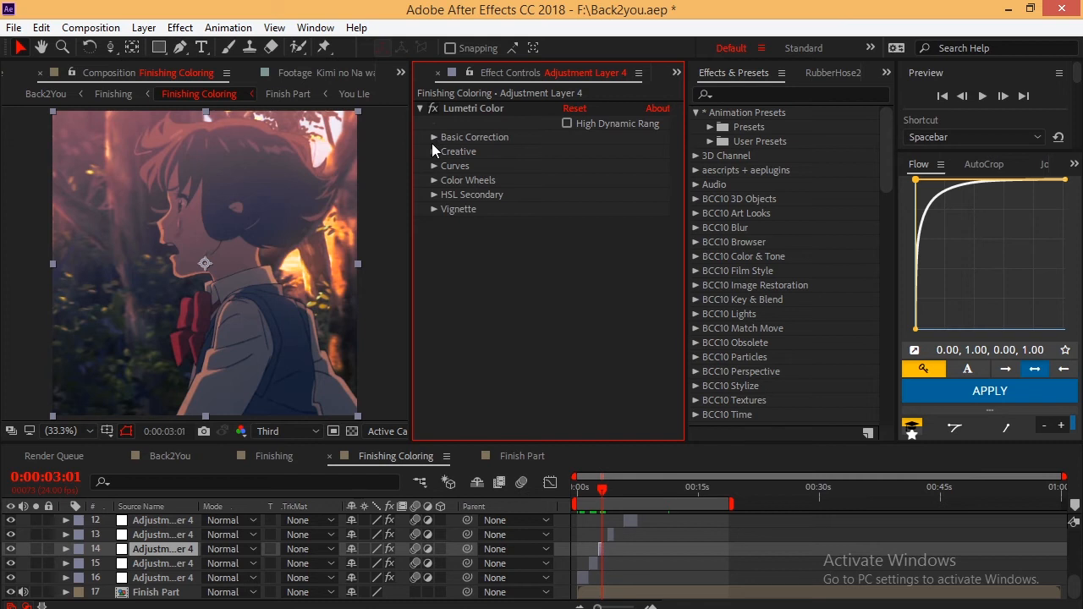
click(432, 138)
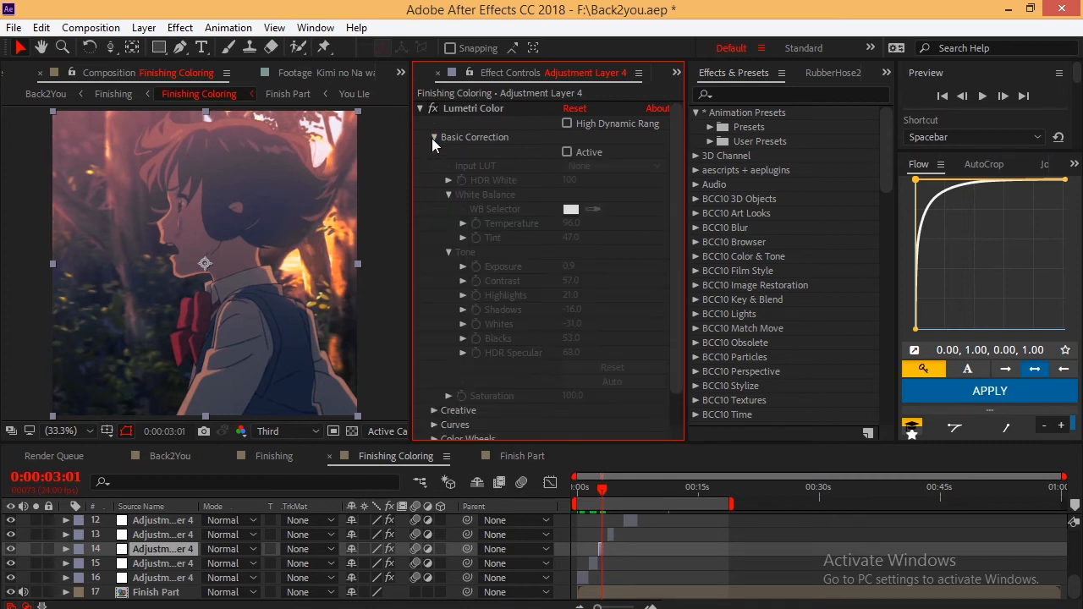
click(432, 138)
Return to adjustment layer 16 at 0:00:00:15 and check its Lumetri Basic Correction group again
click(576, 488)
click(582, 578)
click(583, 496)
click(432, 140)
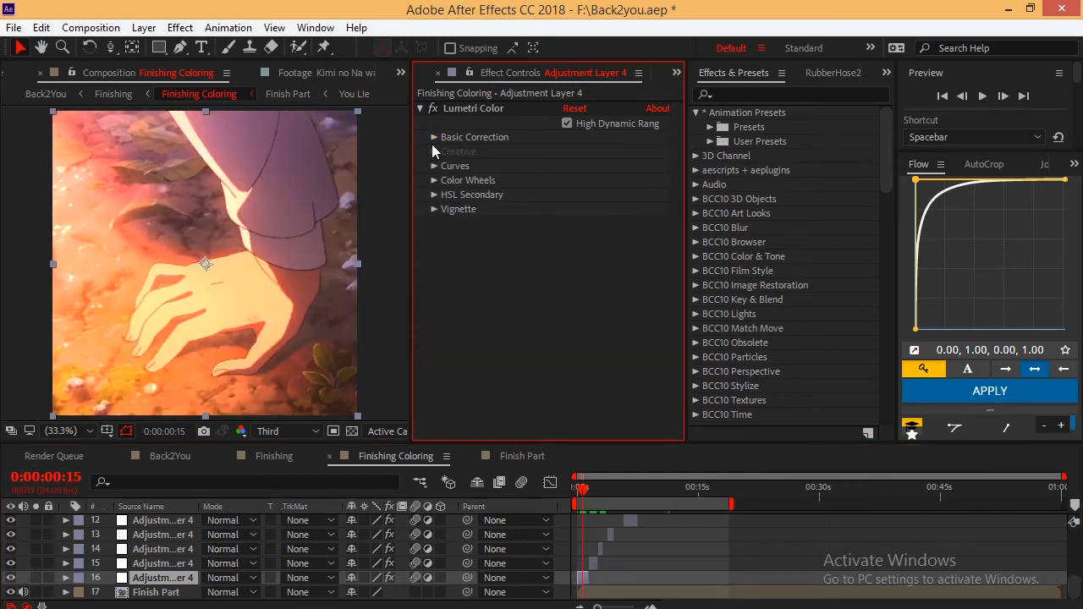
Check the Color Wheels, Basic Correction, Creative and Curves groups of the Lumetri Color effect on adjustment layer 16
click(434, 181)
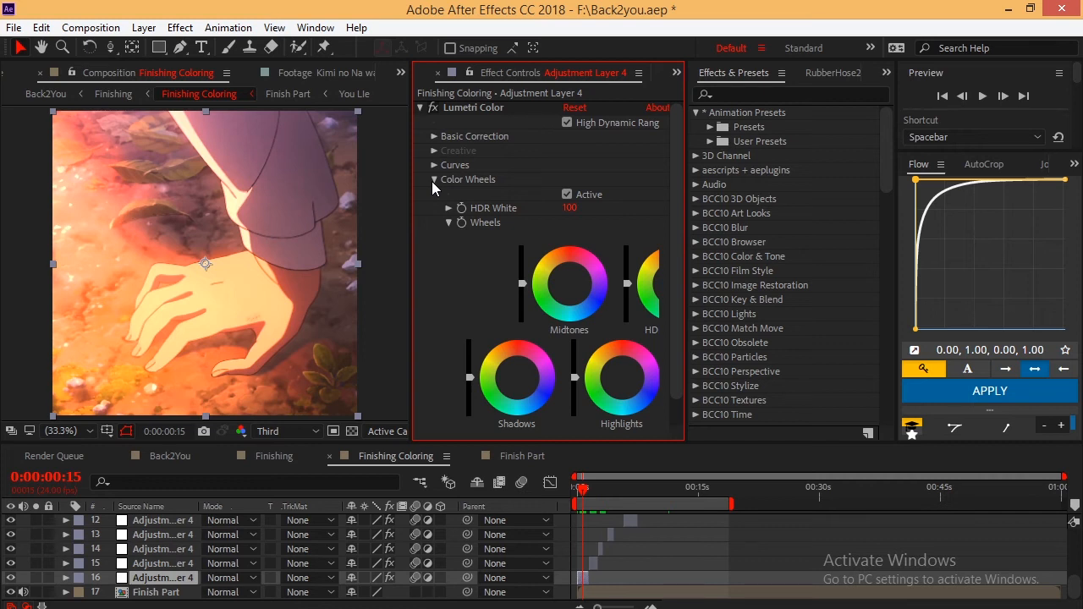
click(433, 180)
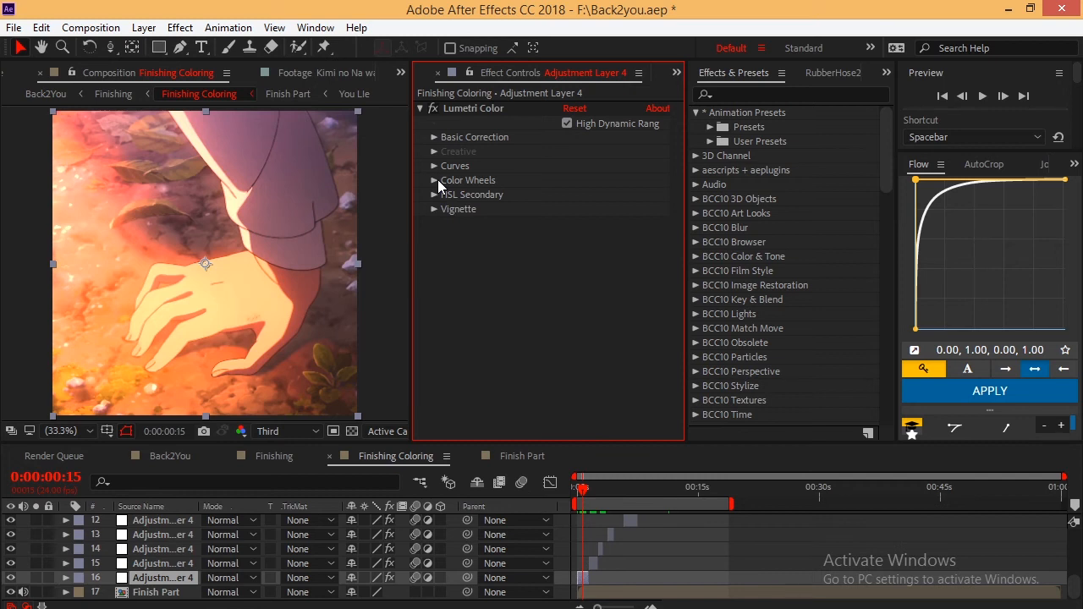
key(space)
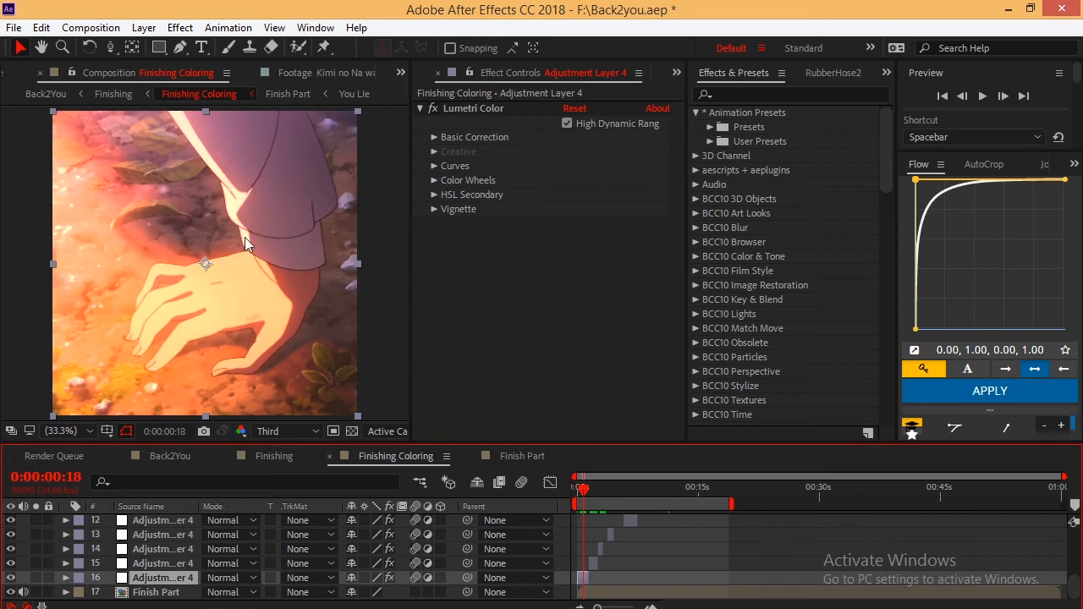
click(433, 137)
click(433, 137)
click(434, 151)
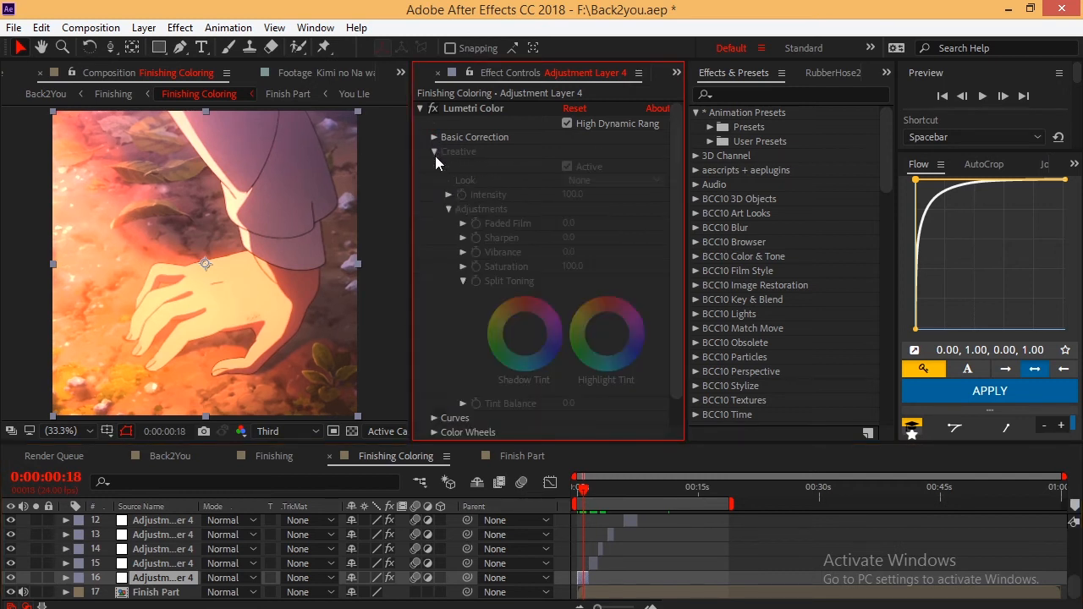
click(434, 152)
click(434, 166)
click(434, 167)
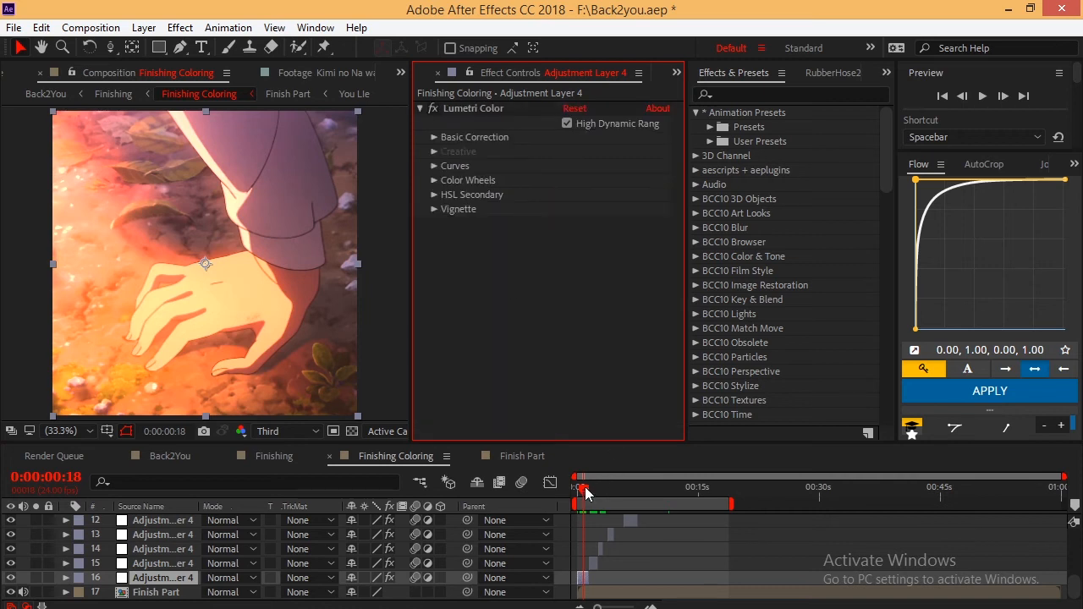
Compare the frame at 0:00:00:13 with layer 16's Lumetri Color effect off and on, and review its Basic Correction values
click(590, 489)
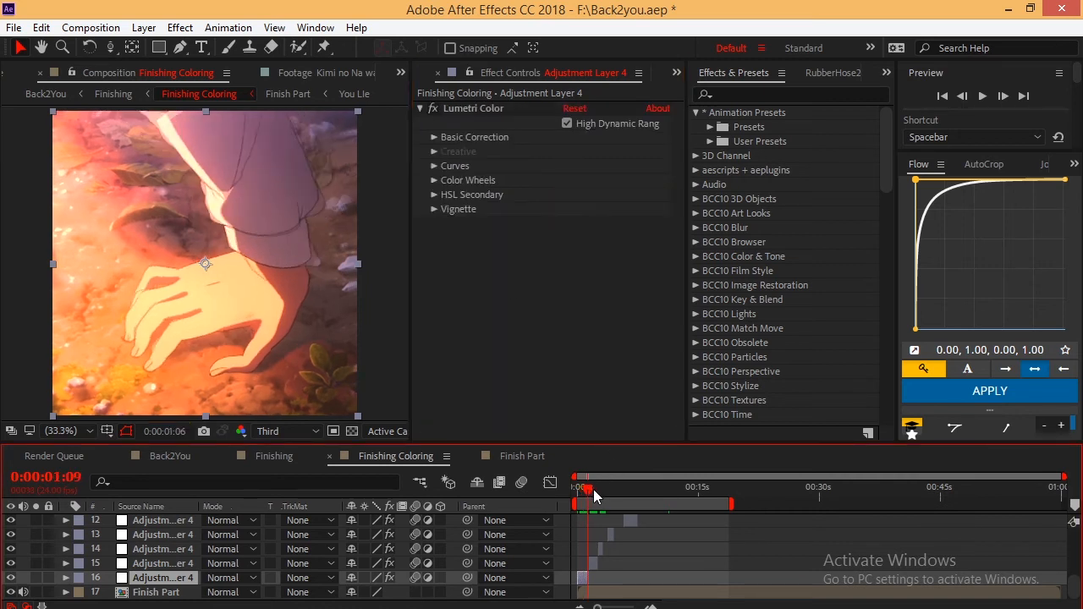
click(604, 490)
click(583, 496)
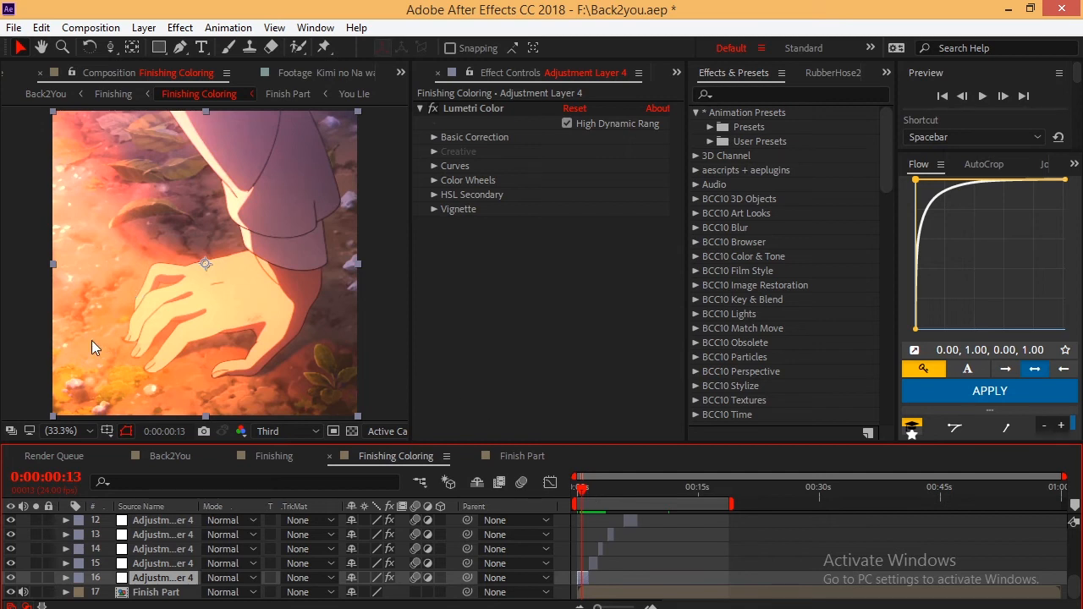
click(431, 109)
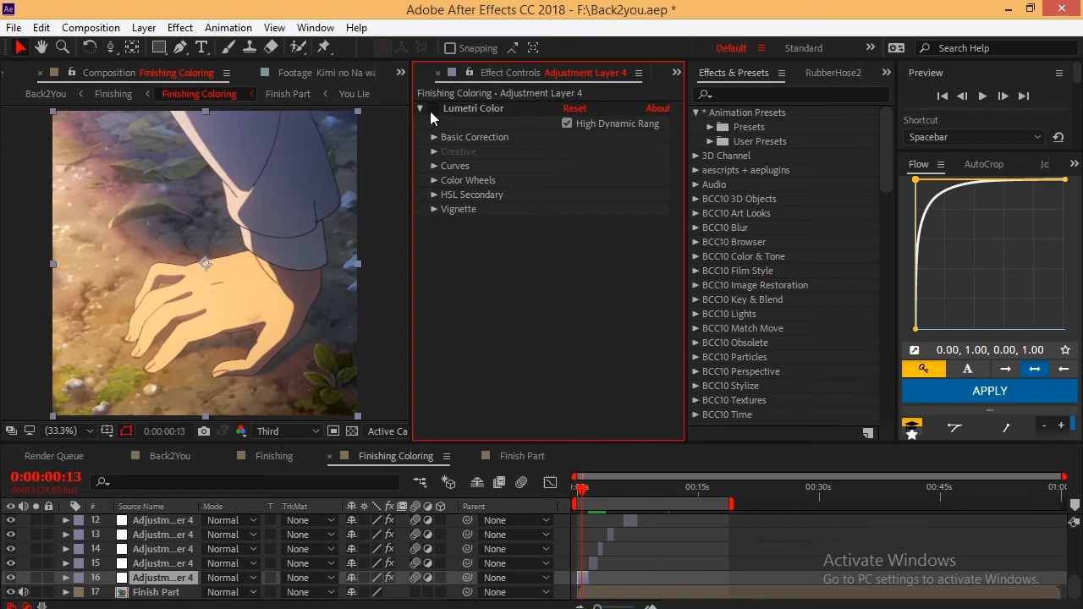
click(431, 110)
click(434, 137)
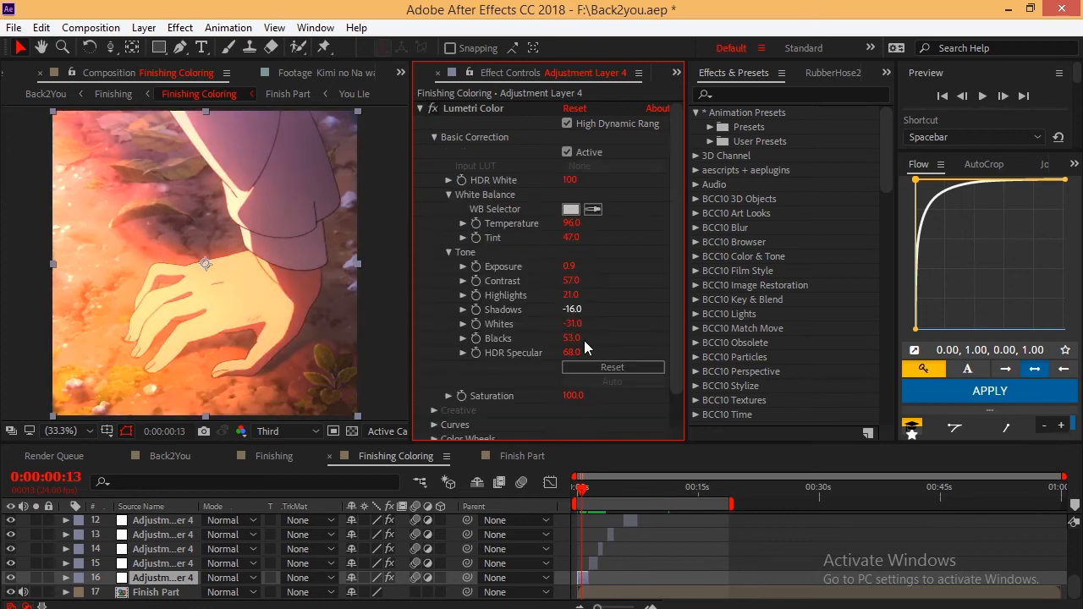
click(434, 136)
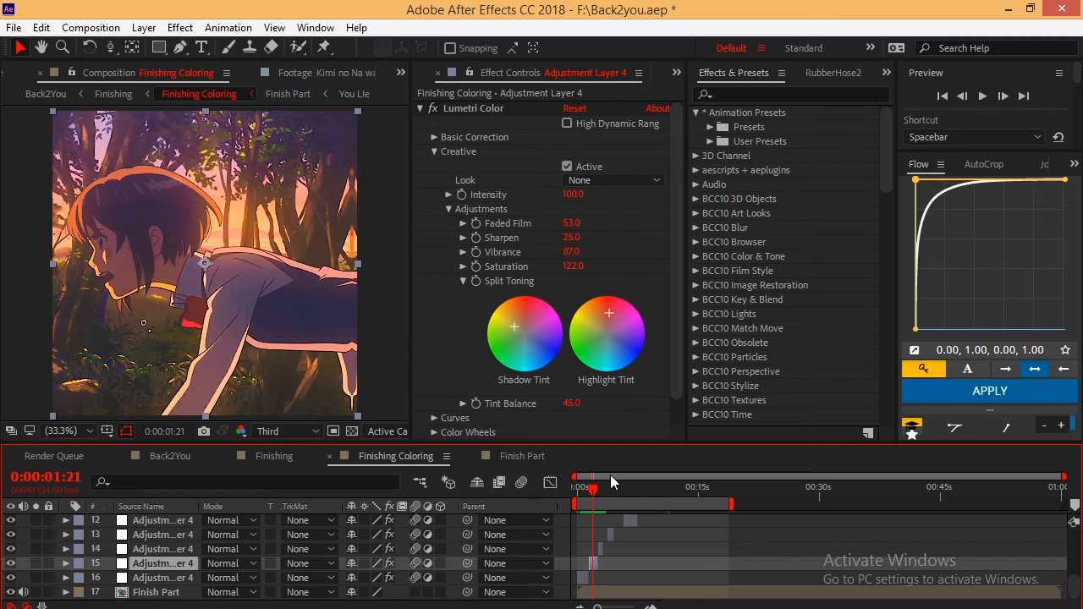
Examine the RGB curves of adjustment layer 14 at 0:00:03:01 and compare the frame with the ungraded Finish Part composition
drag(595, 489, 603, 489)
click(433, 152)
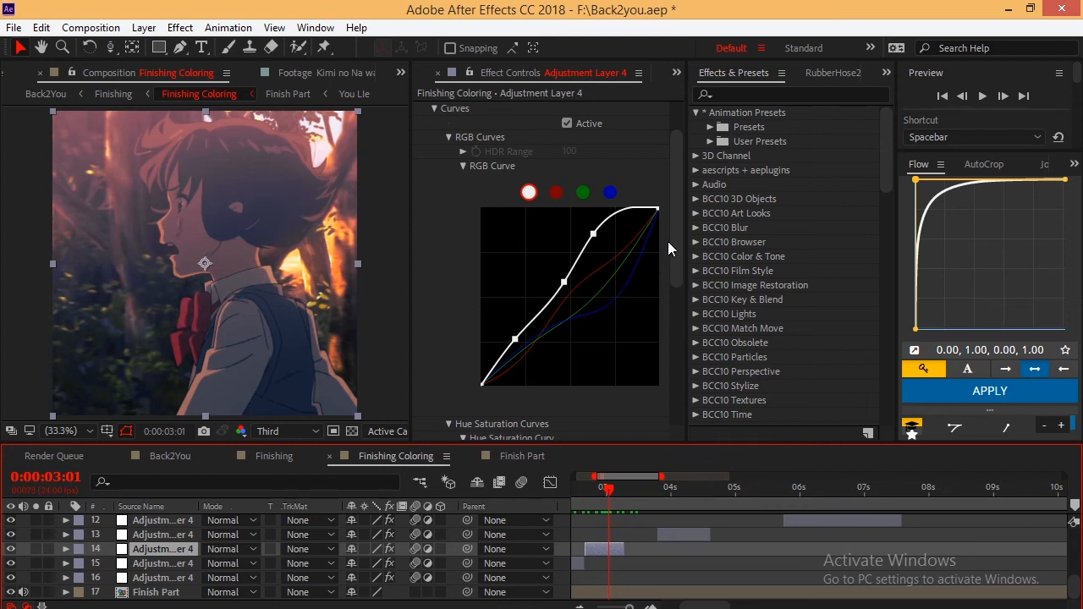
scroll(668, 241, down, 8)
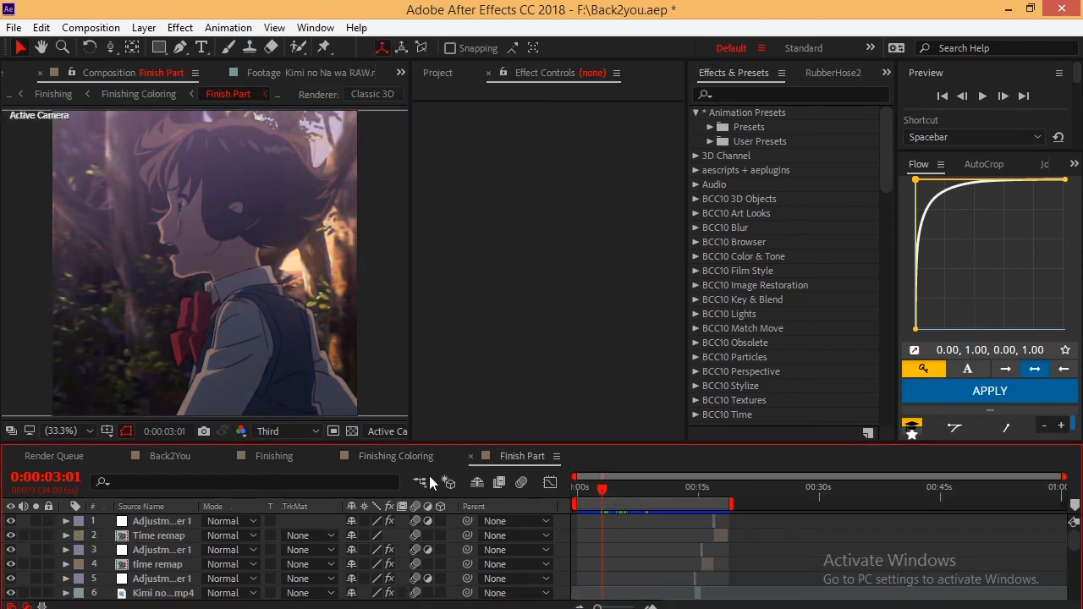
click(426, 459)
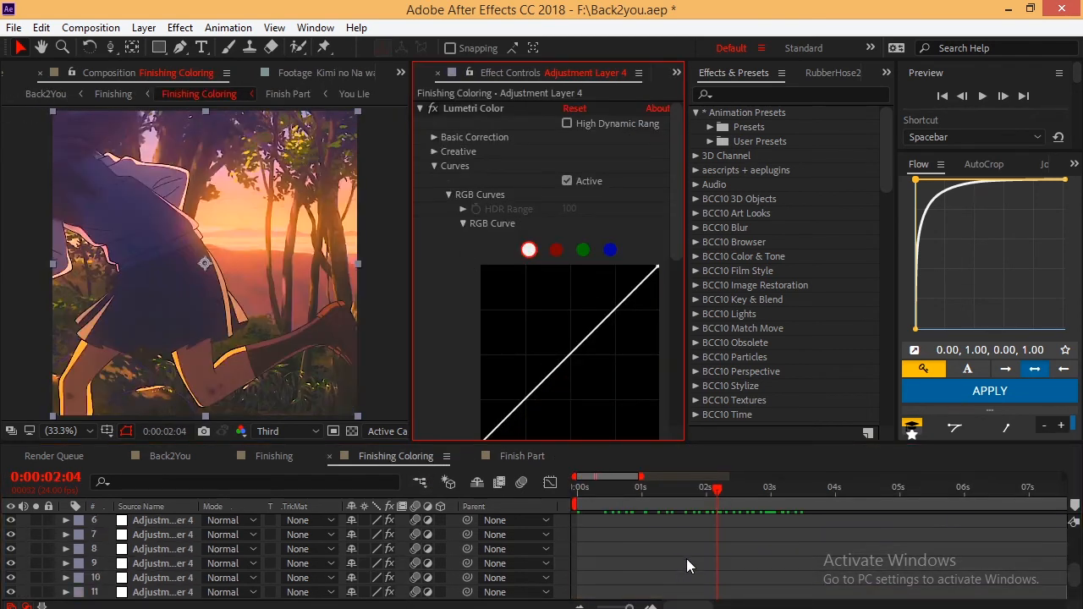
Make Finishing Coloring's first three adjustment layers visible and review their S_FilmDamage, BCC Film Grain and S_Flicker effects
scroll(686, 563, up, 3)
click(689, 550)
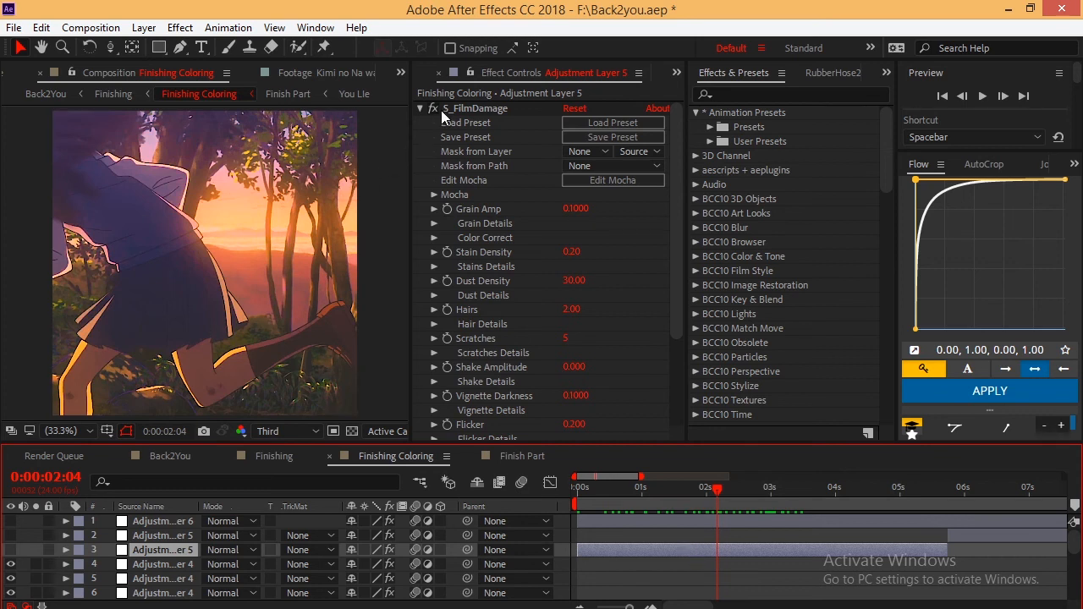
key(ctrl+Up)
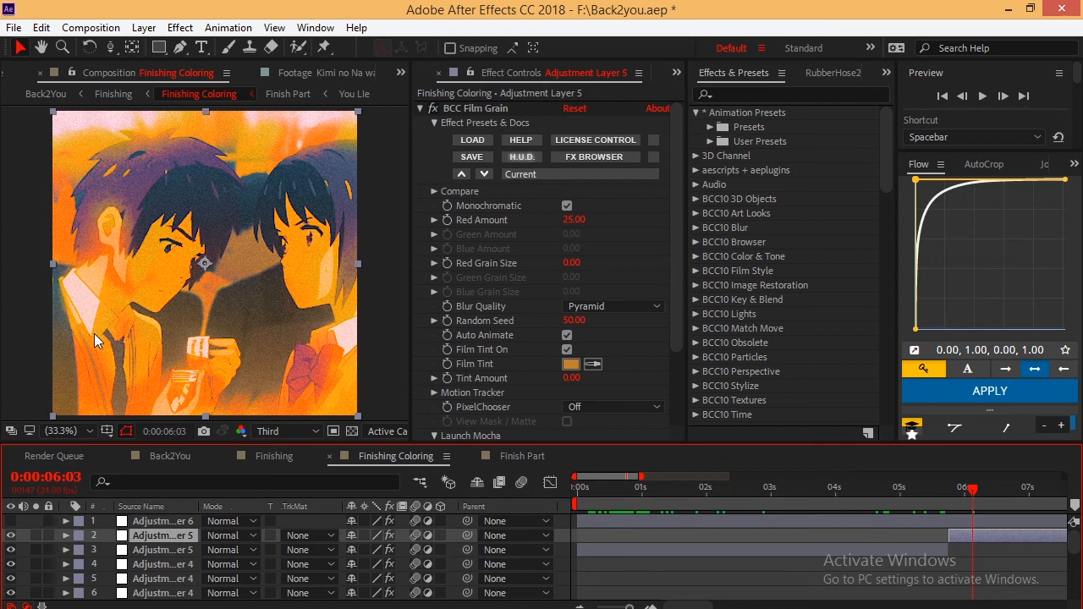
click(604, 523)
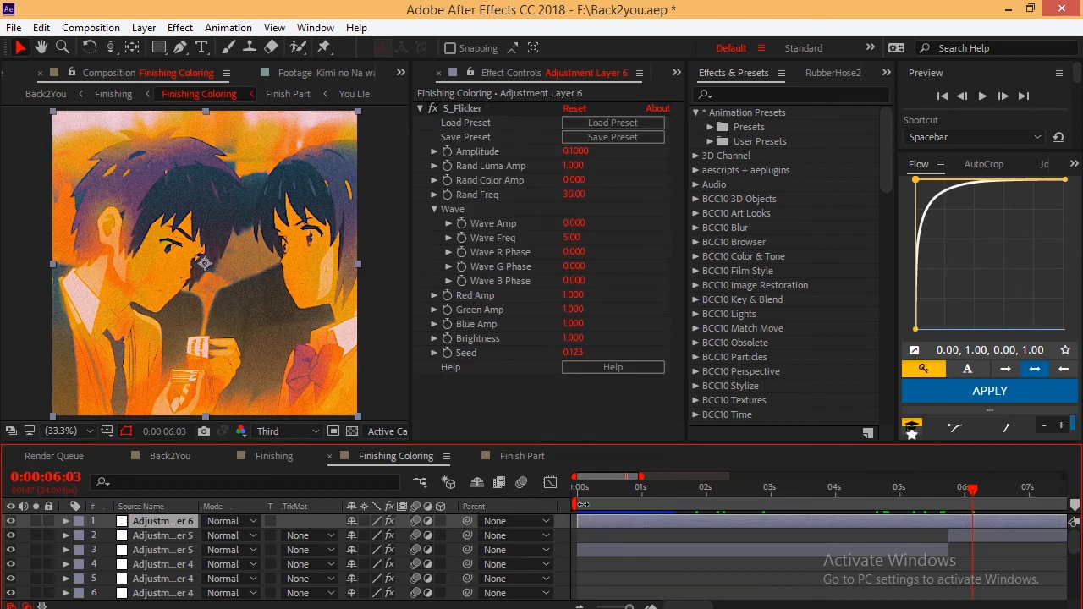
Preview the Finishing Coloring composition from 0:00:00:00 with the grain and flicker layers enabled
drag(584, 495, 576, 497)
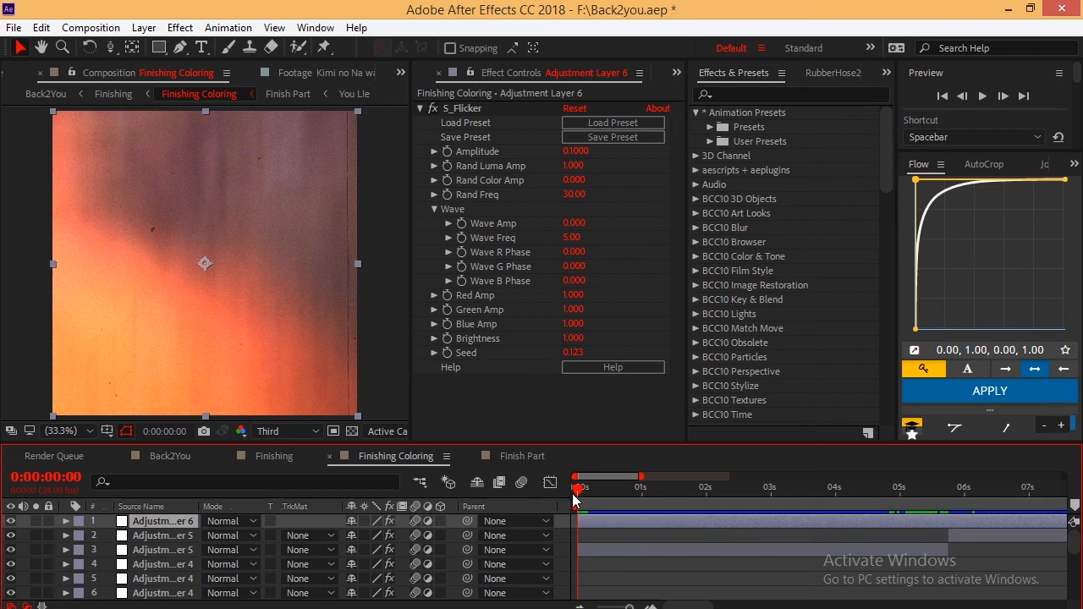
key(space)
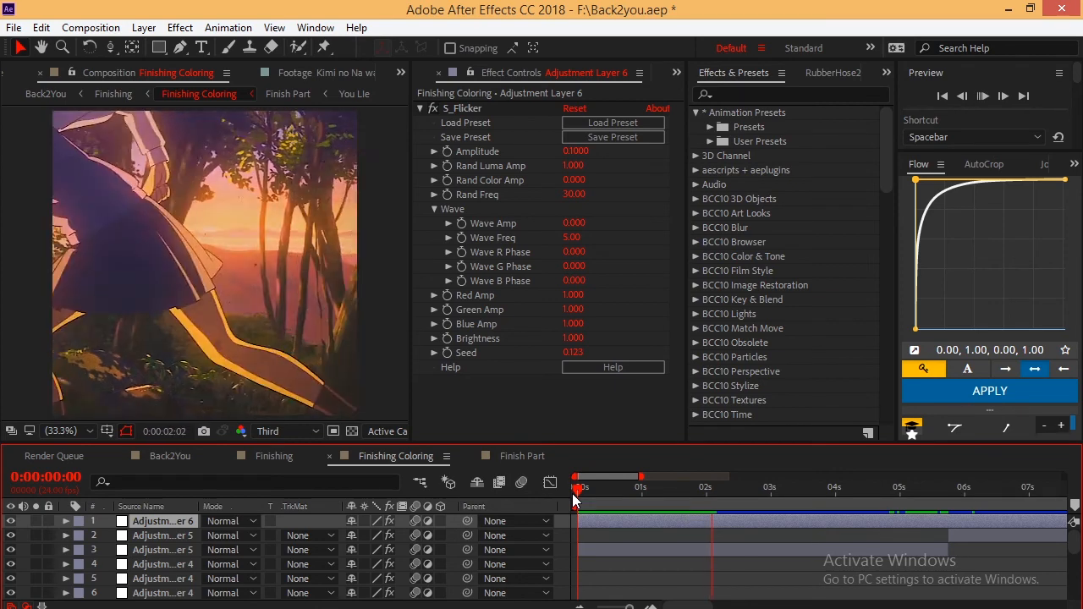
key(space)
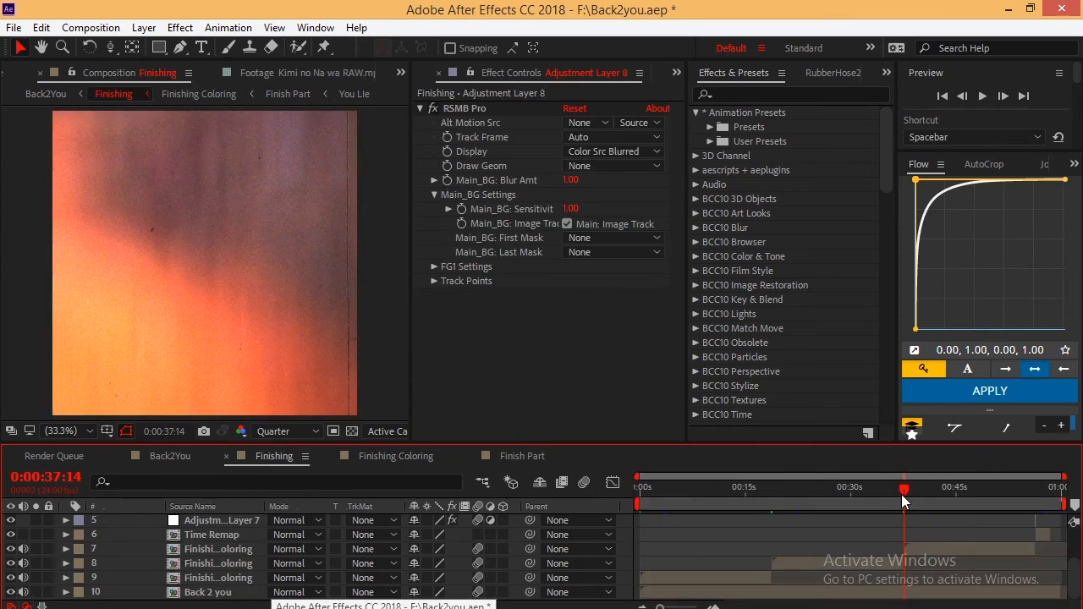
In the Finishing composition at 0:00:38:13, inspect the Finishing Coloring layer 7 and the RSMB Pro effect on Adjustment Layer 8
drag(902, 492, 911, 492)
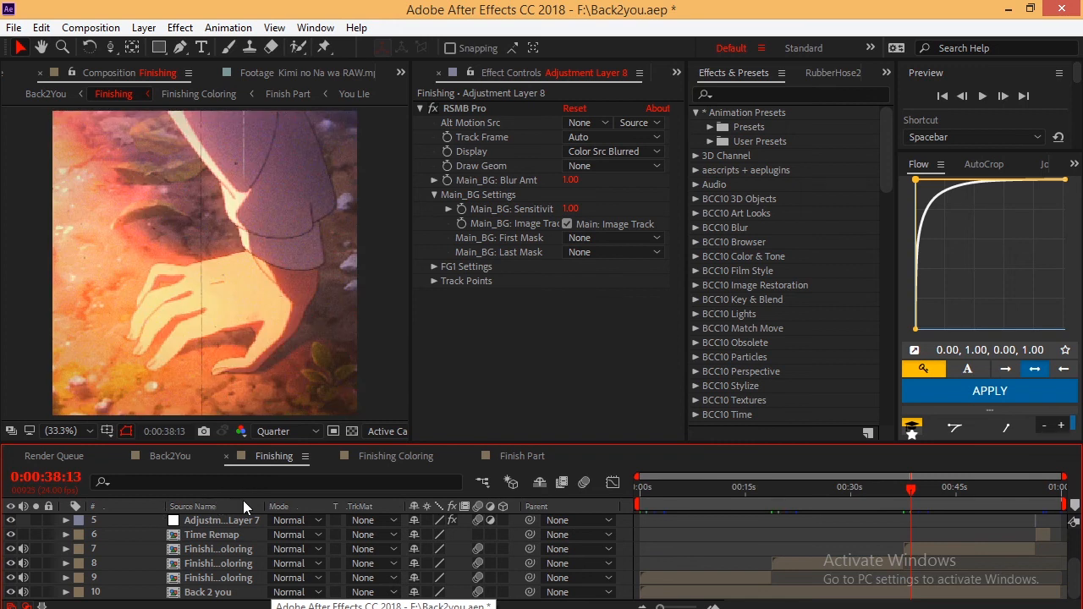
click(954, 546)
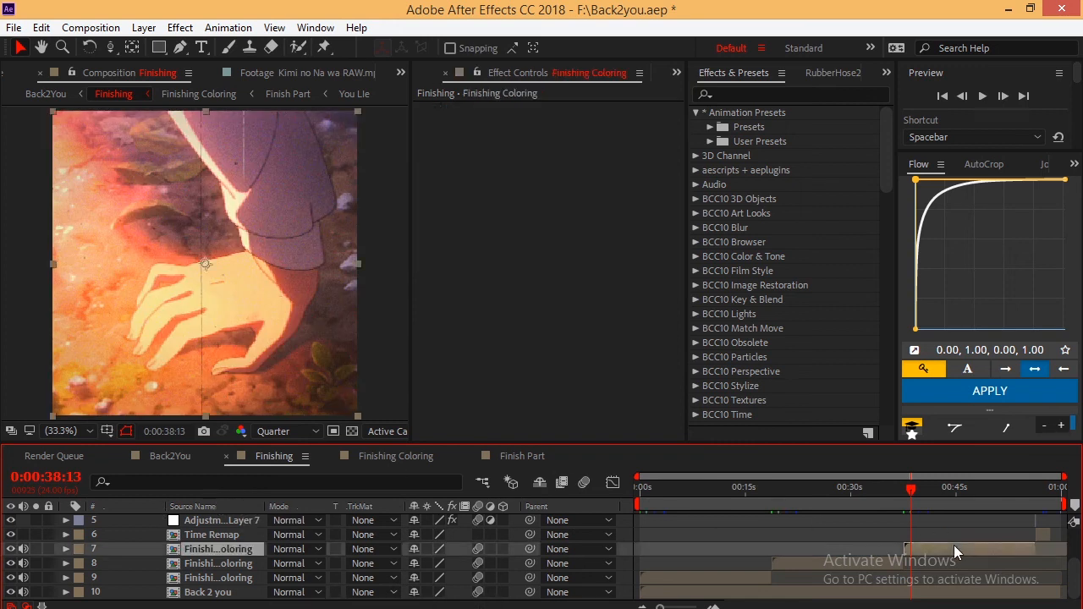
scroll(947, 540, up, 3)
click(931, 520)
click(499, 332)
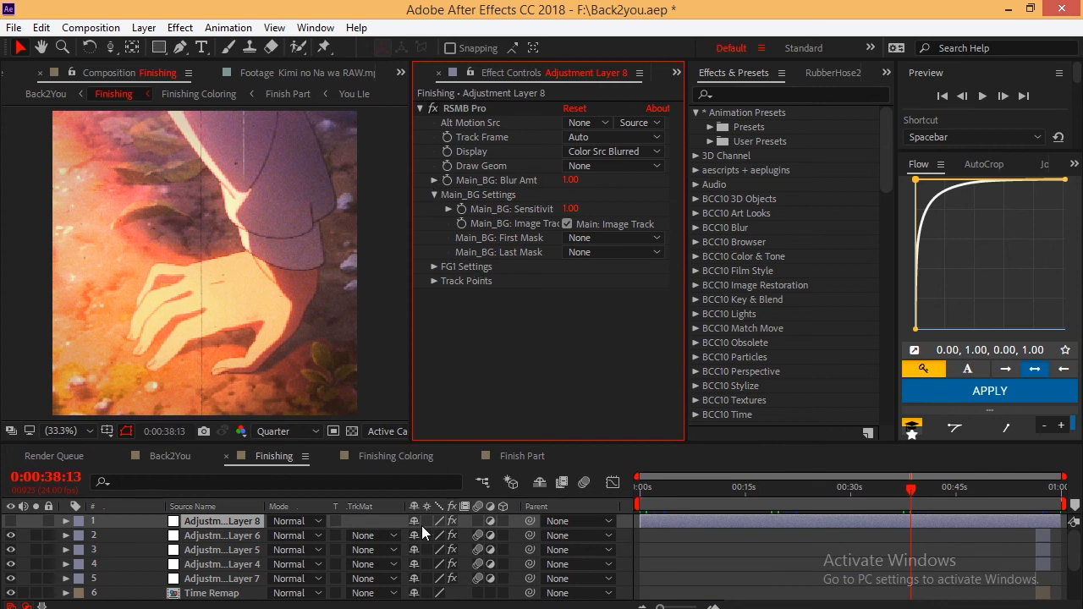
Review the S_Flicker effect on Adjustment Layer 6, preview to 0:00:40:09, and return to RSMB Pro on Adjustment Layer 8
click(229, 535)
scroll(925, 534, down, 3)
scroll(925, 534, up, 3)
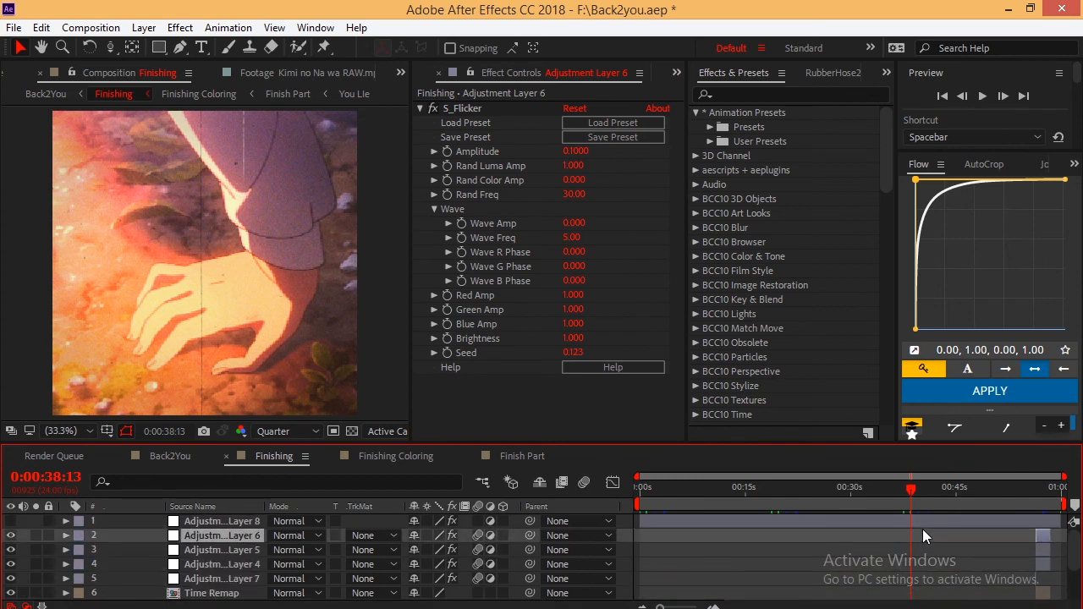
scroll(922, 528, down, 3)
key(space)
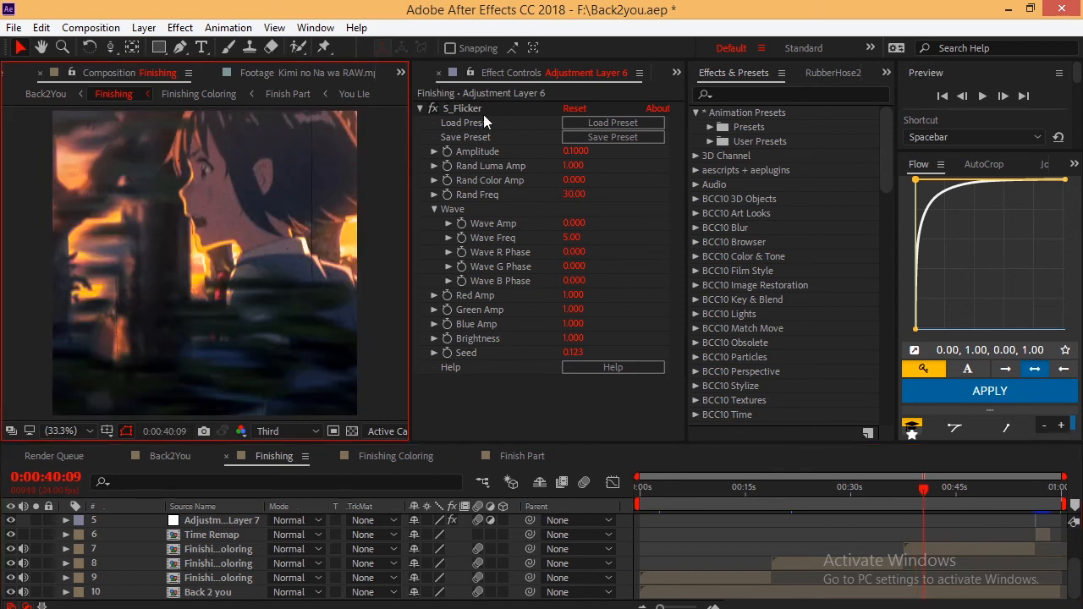
scroll(956, 530, up, 3)
click(942, 526)
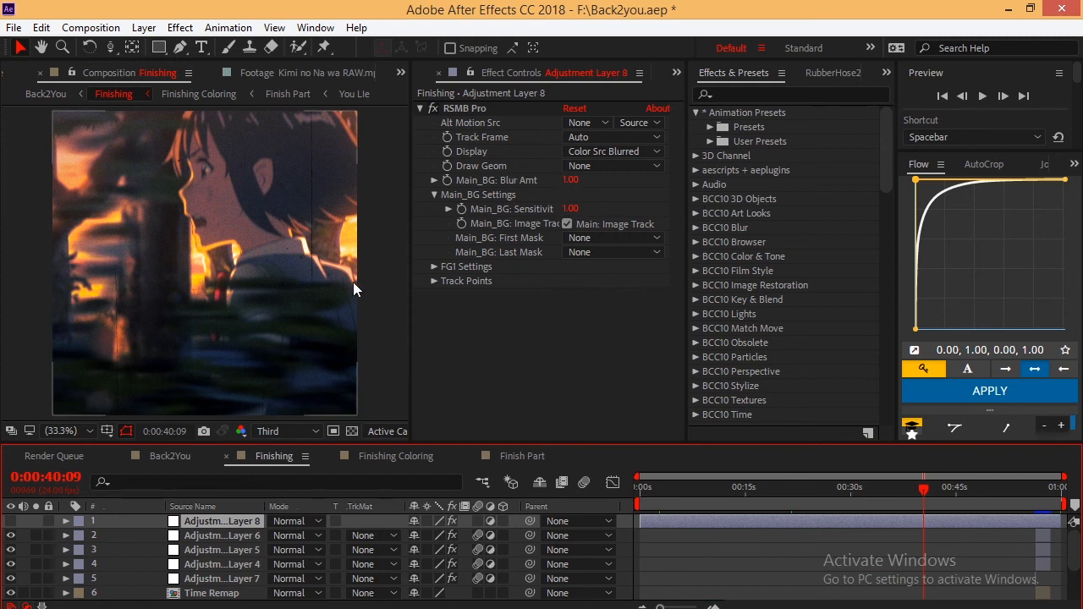
Open the Finishing composition's settings from the project items and review its basic and advanced motion blur values
click(676, 73)
click(701, 93)
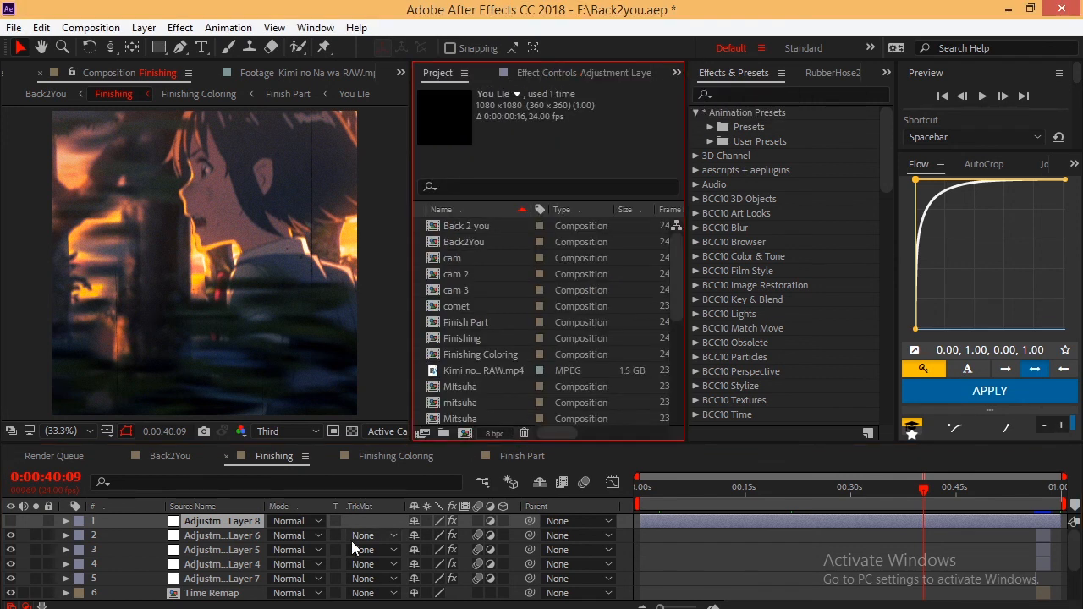
scroll(351, 541, down, 2)
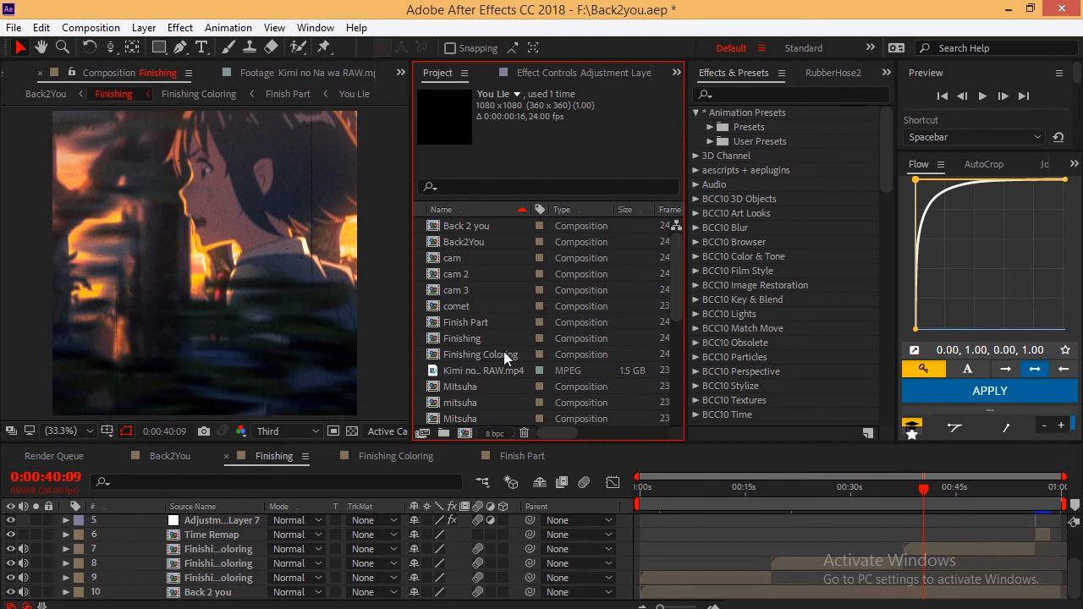
click(479, 339)
right_click(479, 340)
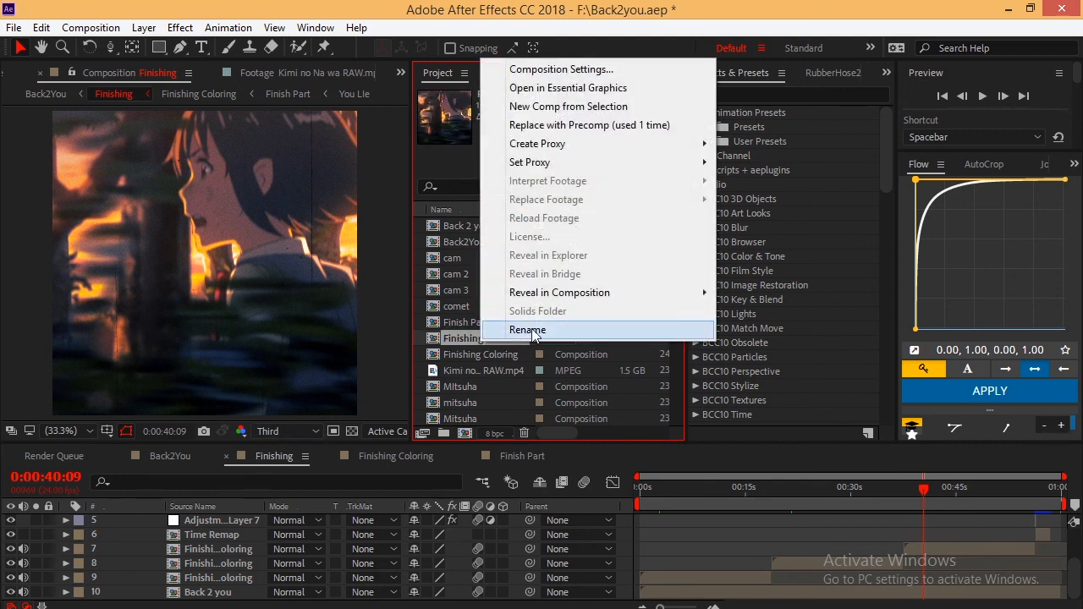
click(548, 62)
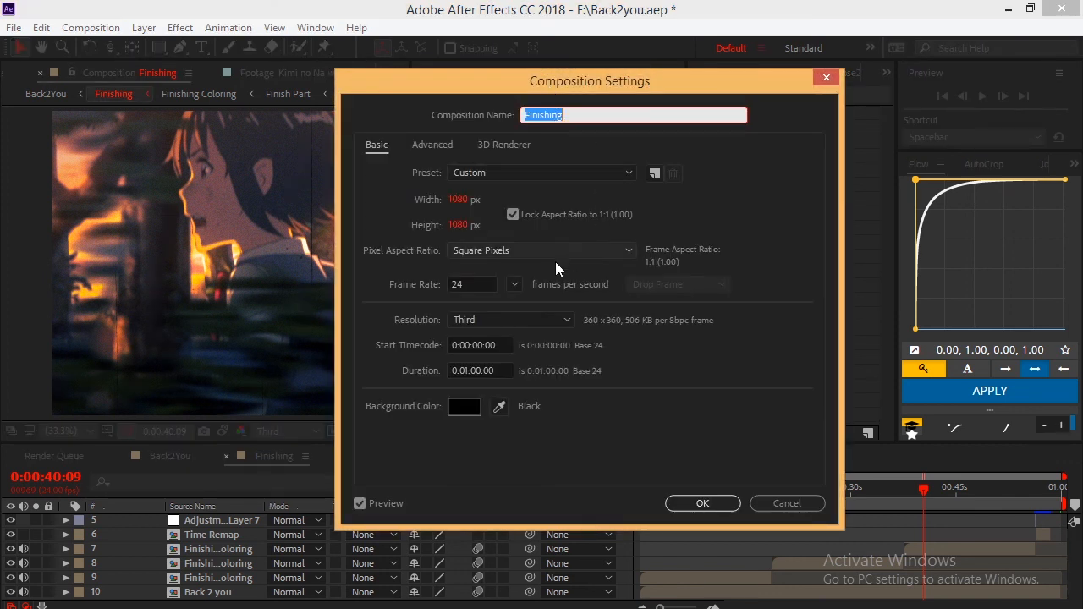
click(444, 146)
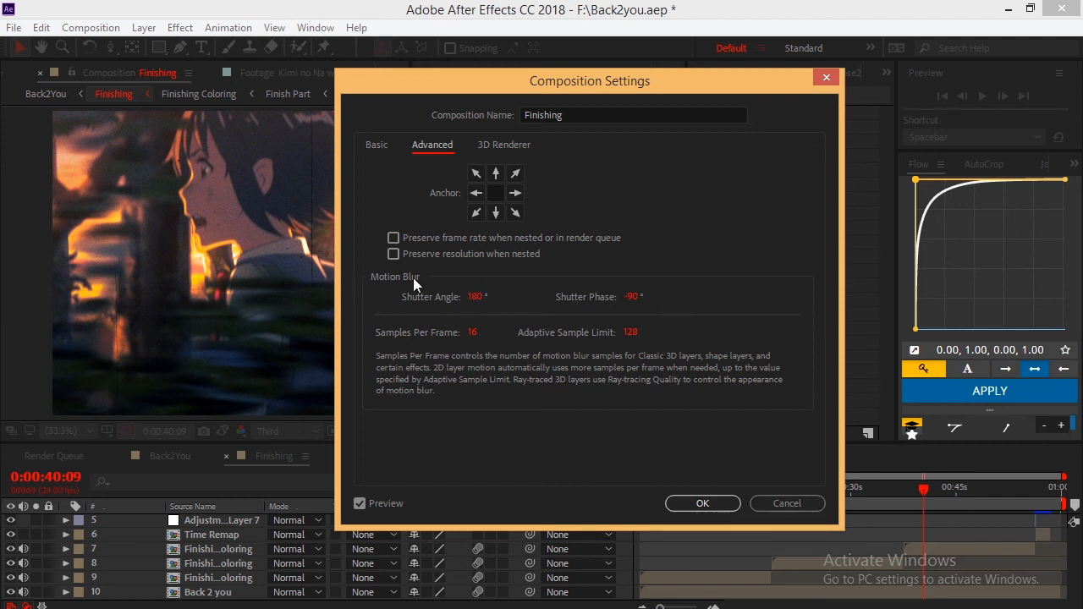
drag(538, 85, 813, 190)
key(Return)
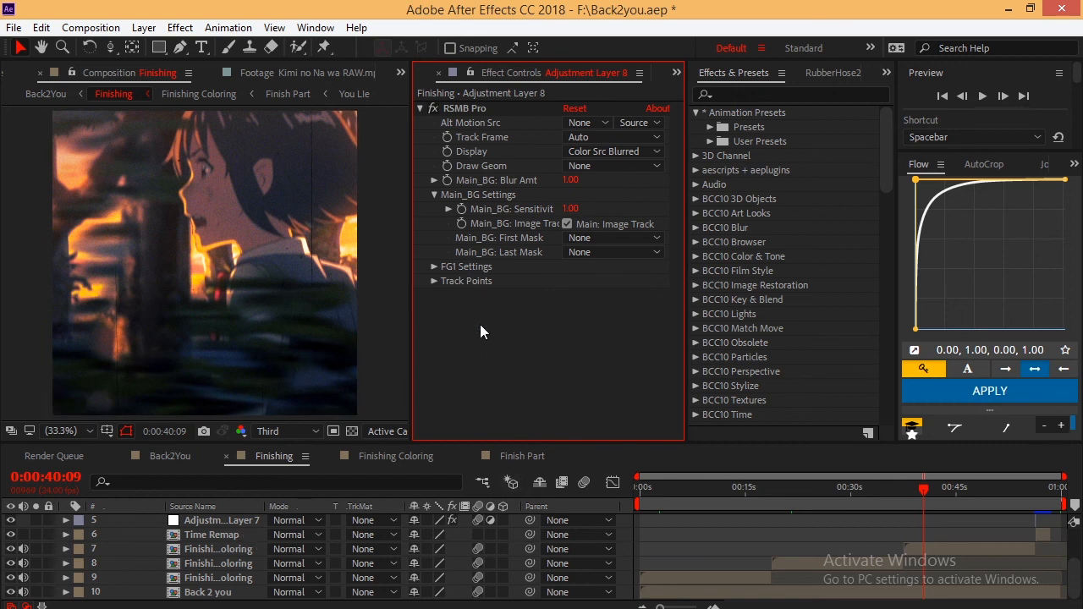
Select the Finishing Coloring layer 7 at 0:00:40:09, then go back to Adjustment Layer 8's RSMB Pro settings
click(926, 550)
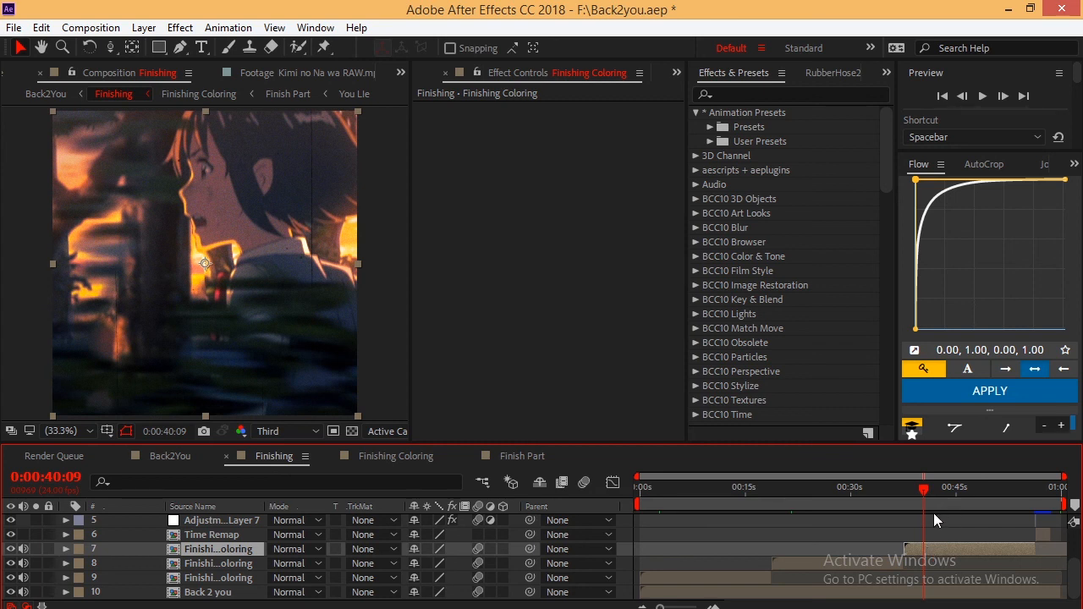
scroll(933, 519, up, 4)
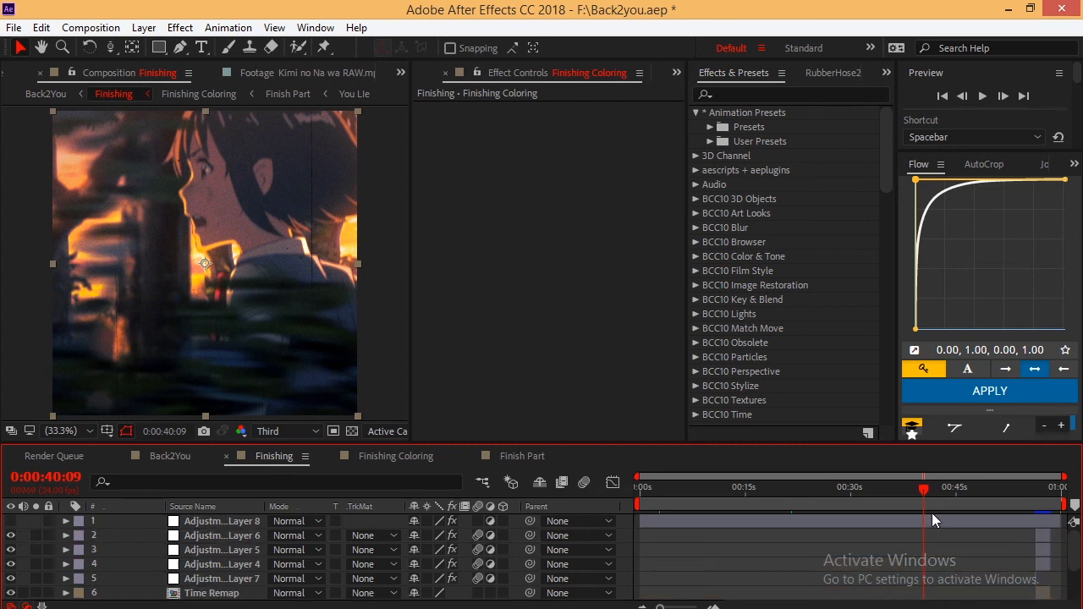
click(939, 521)
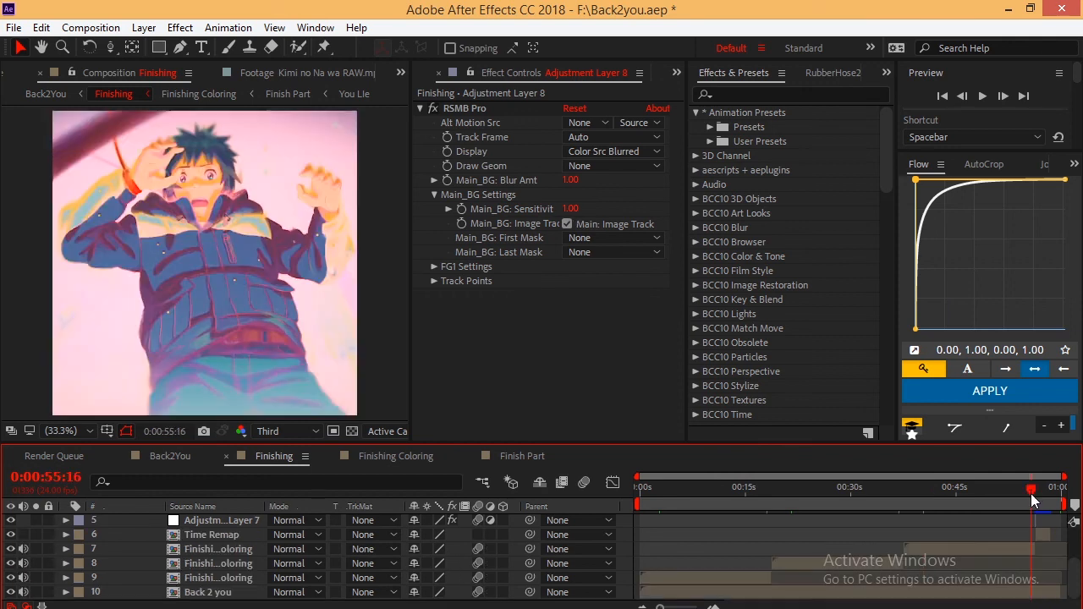
Move to 0:00:57:03 and examine the Time Remap layer and the CC Wide Time settings of Adjustment Layer 7
drag(1031, 494, 1040, 498)
click(1046, 535)
scroll(1046, 536, up, 1)
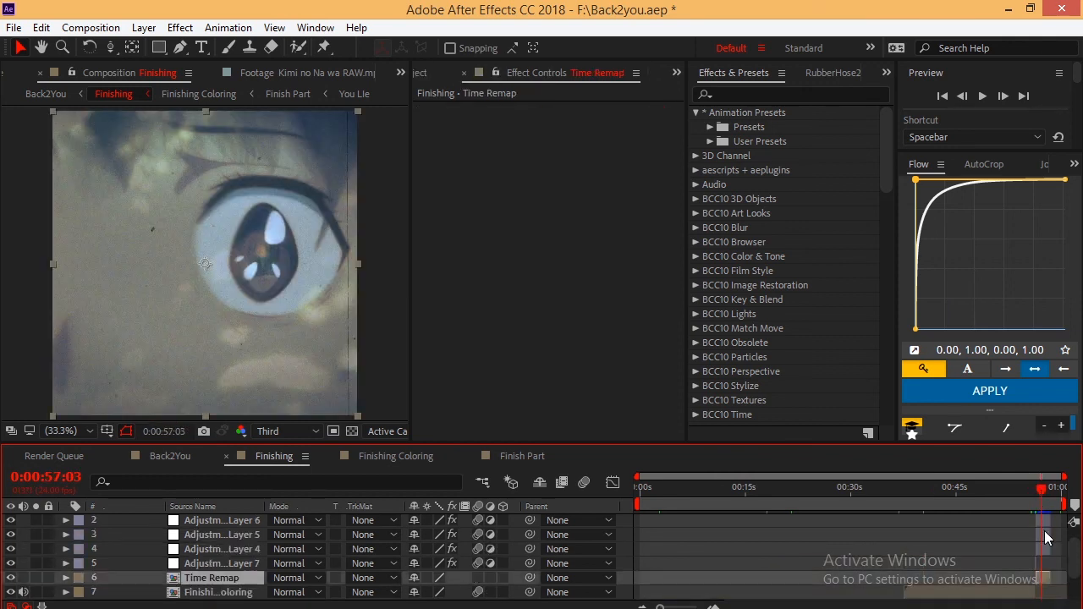
click(1043, 549)
click(435, 167)
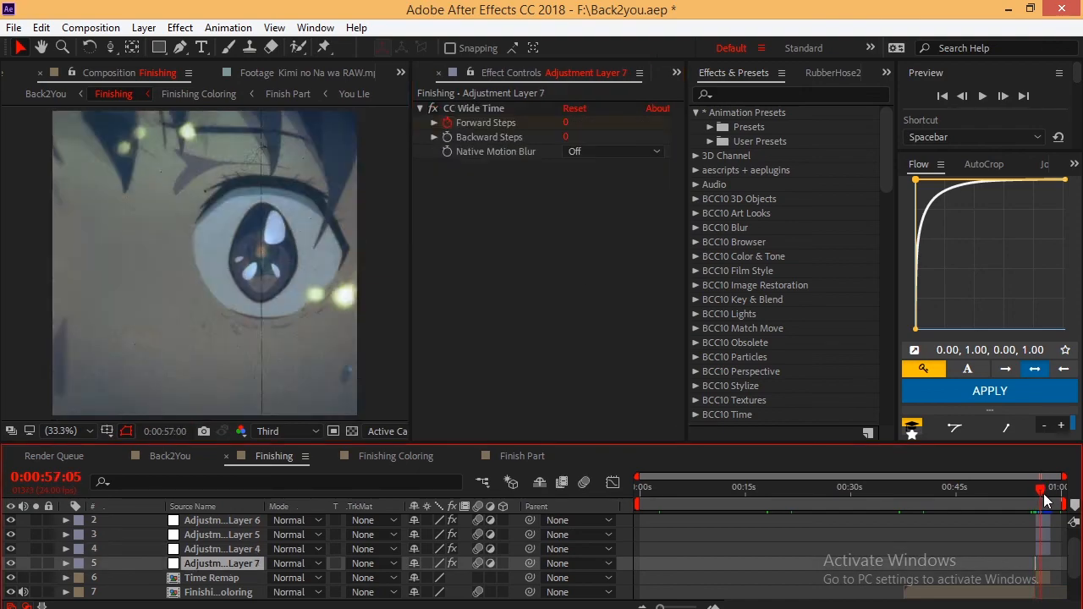
Check Adjustment Layer 6 and the full-length Adjustment Layer 8 with RSMB Pro at 0:00:57:05
click(1039, 520)
scroll(1038, 519, up, 1)
click(1040, 521)
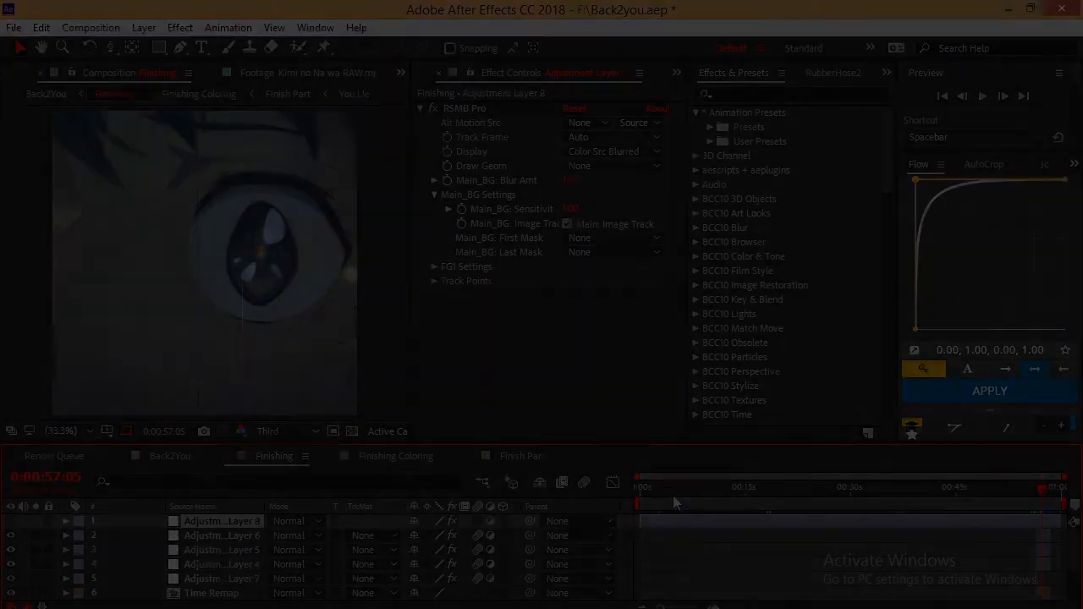